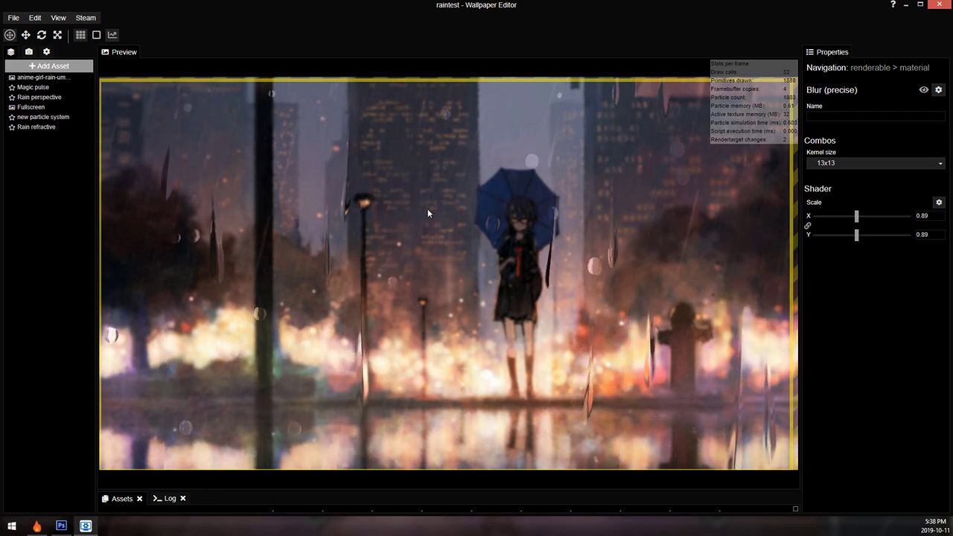
# - Examine the rain, droplet and blur effects in the existing raintest wallpaper preview
pyautogui.moveTo(417, 227); pyautogui.dragTo(464, 359)
pyautogui.scroll(10, 436, 261)
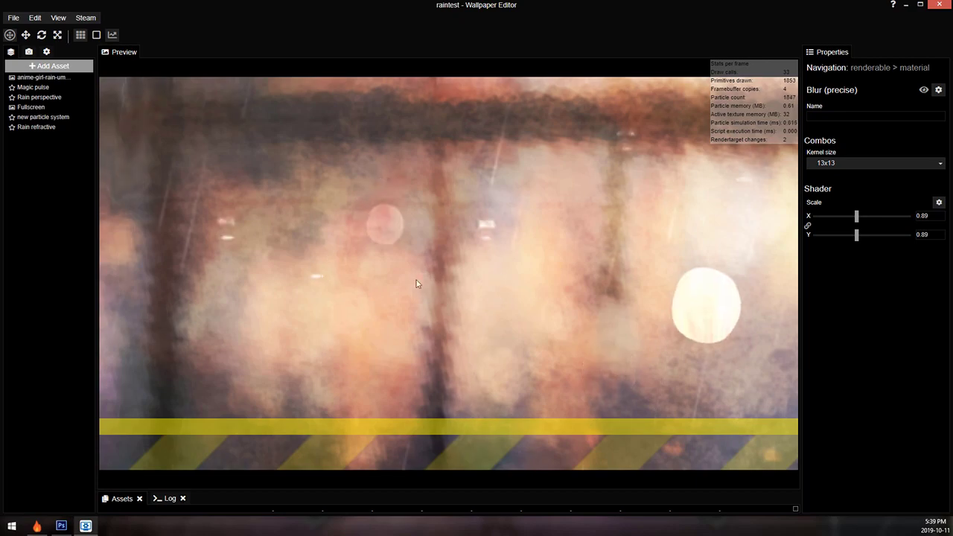
pyautogui.scroll(-10, 415, 268)
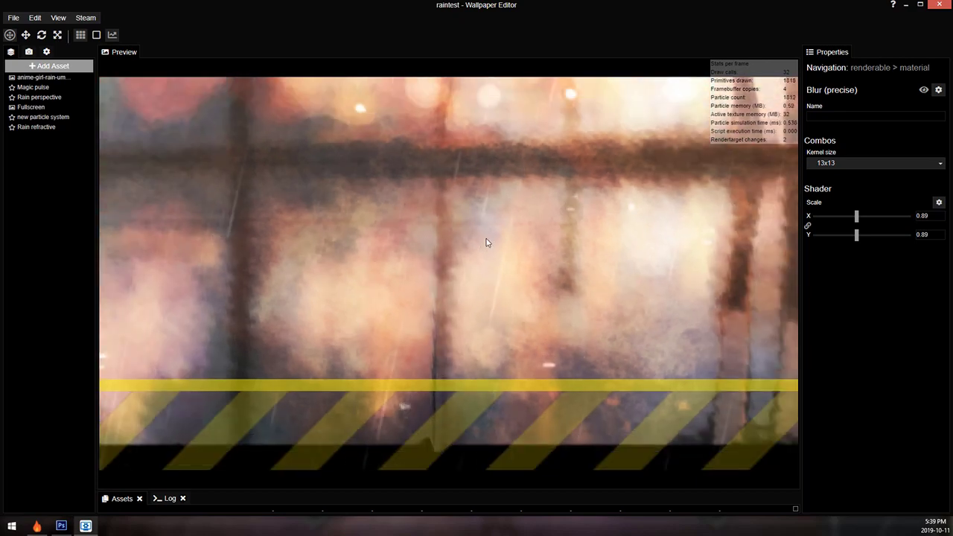
pyautogui.scroll(-5, 542, 331)
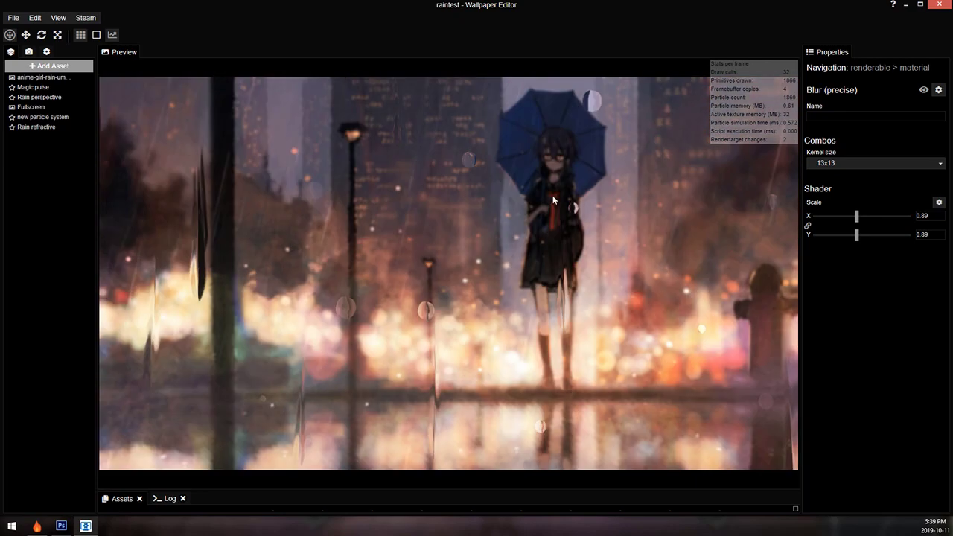
pyautogui.scroll(-5, 475, 217)
pyautogui.moveTo(478, 221); pyautogui.dragTo(481, 210)
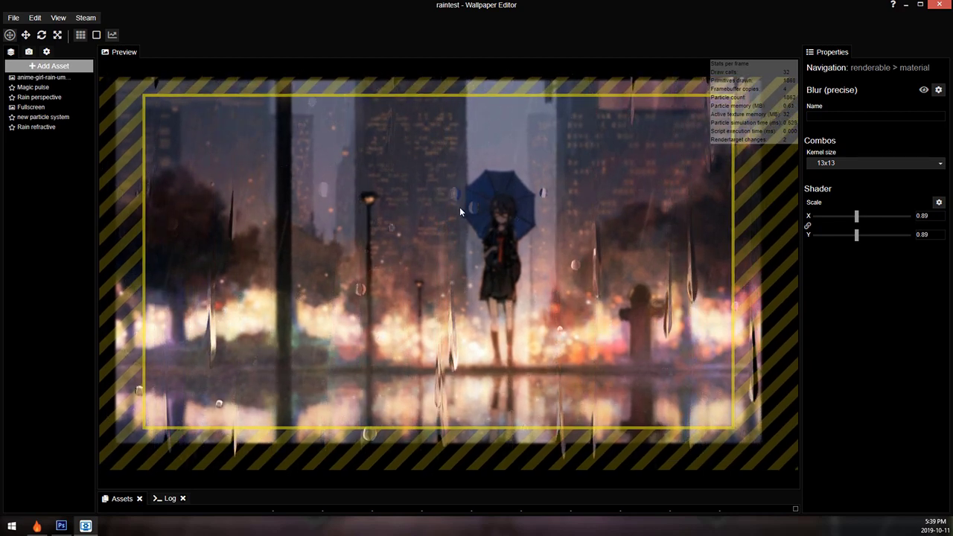
pyautogui.scroll(1, 540, 177)
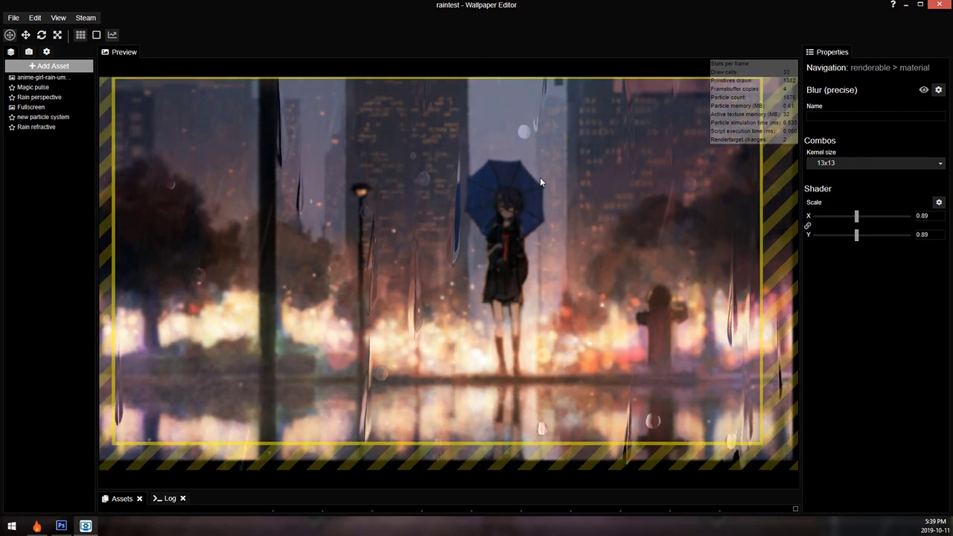
# - Create a new wallpaper project named "rain demo2" from the 2D Scene template
pyautogui.click(13, 18)
pyautogui.click(28, 34)
pyautogui.click(380, 163)
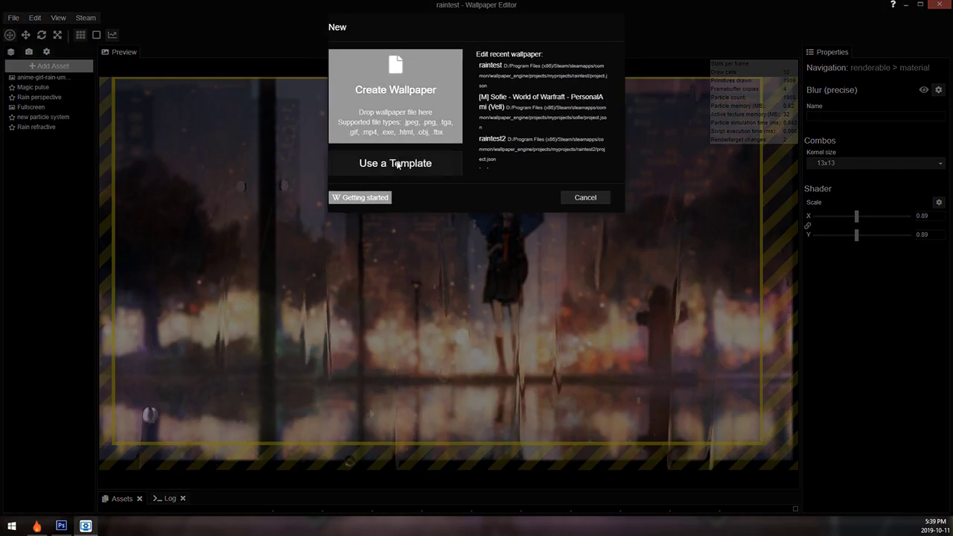
pyautogui.write('tain demo2')
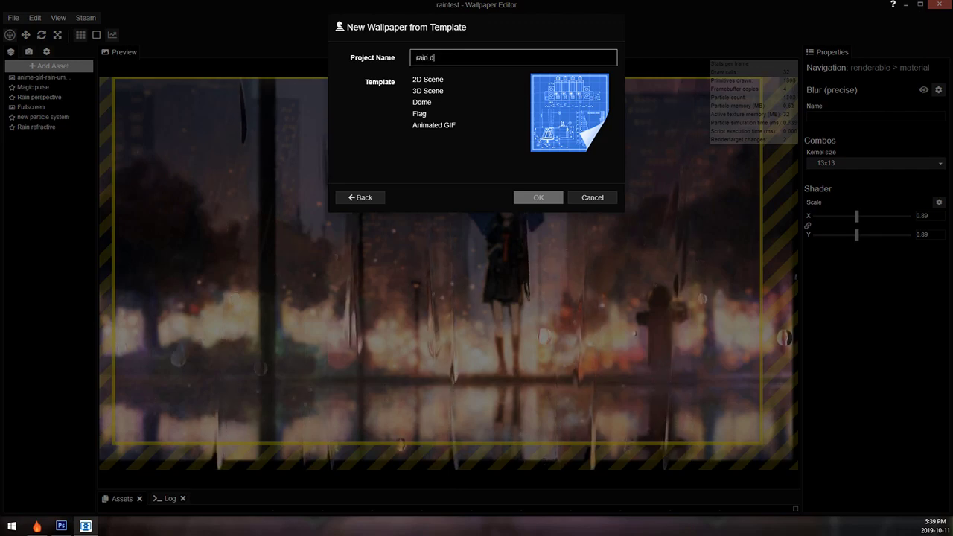
pyautogui.click(427, 79)
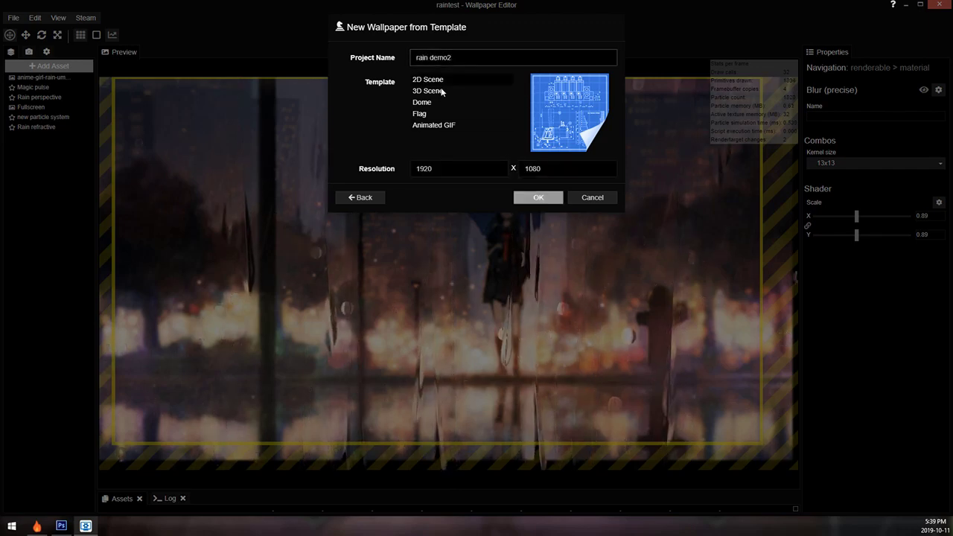
pyautogui.click(537, 202)
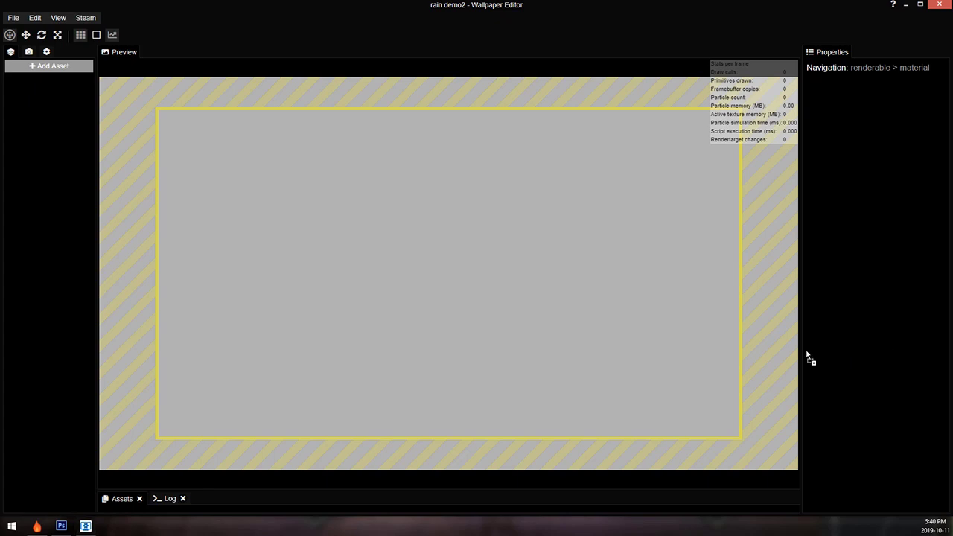
# - Import the anime girl rain umbrella image as a layer and scale it uniformly to about 1.039
pyautogui.moveTo(810, 359); pyautogui.dragTo(775, 350)
pyautogui.click(527, 176)
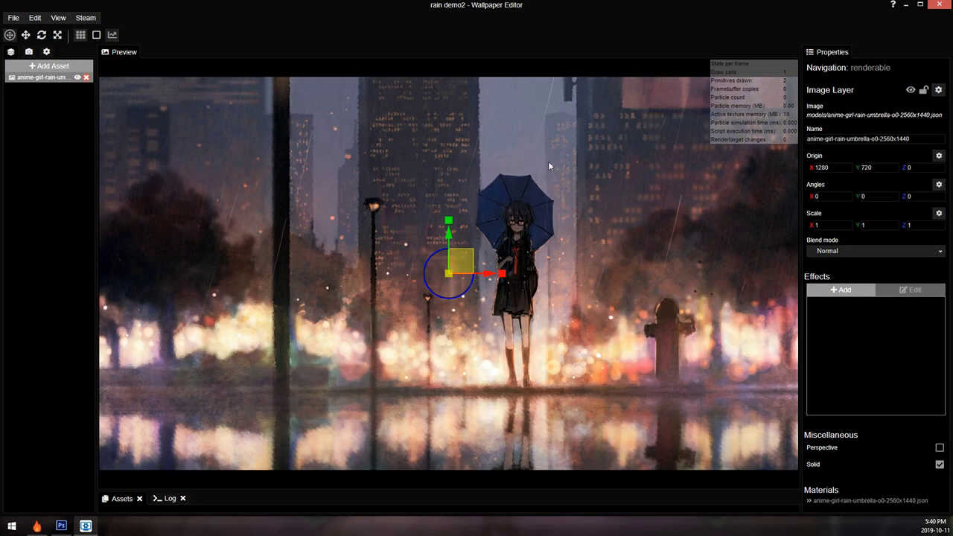
pyautogui.scroll(-2, 545, 171)
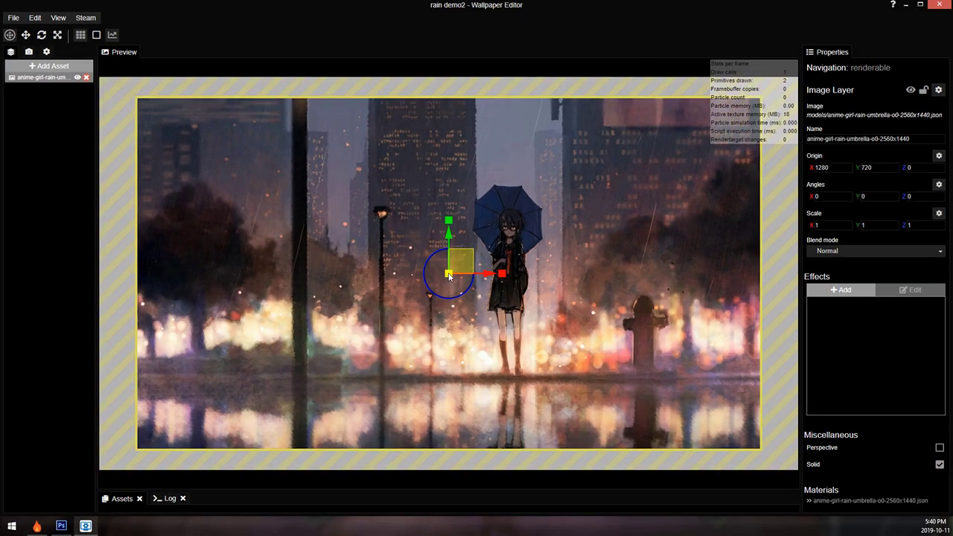
pyautogui.moveTo(449, 275); pyautogui.dragTo(451, 276)
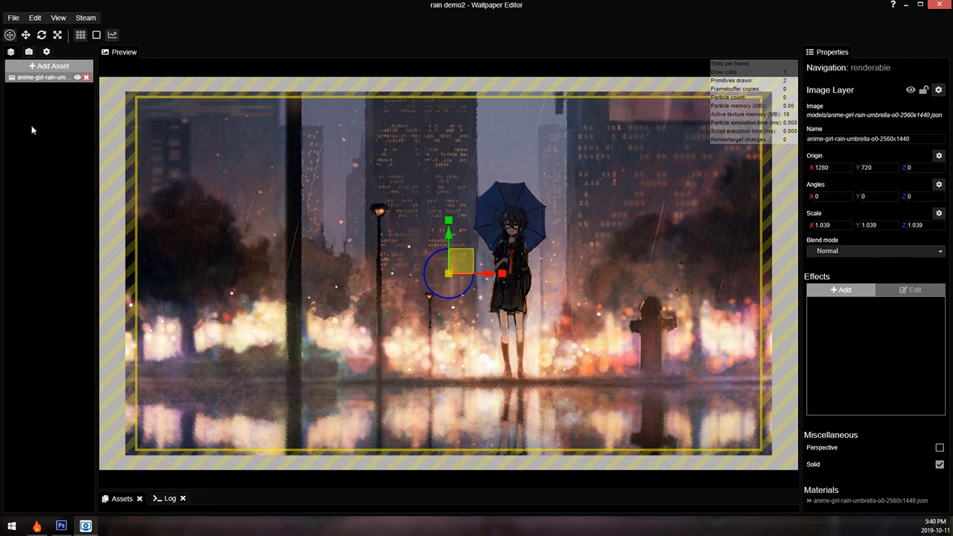
# - Add the Rain perspective preset and rotate it to about -14.8 degrees around Z, saving the project
pyautogui.click(56, 69)
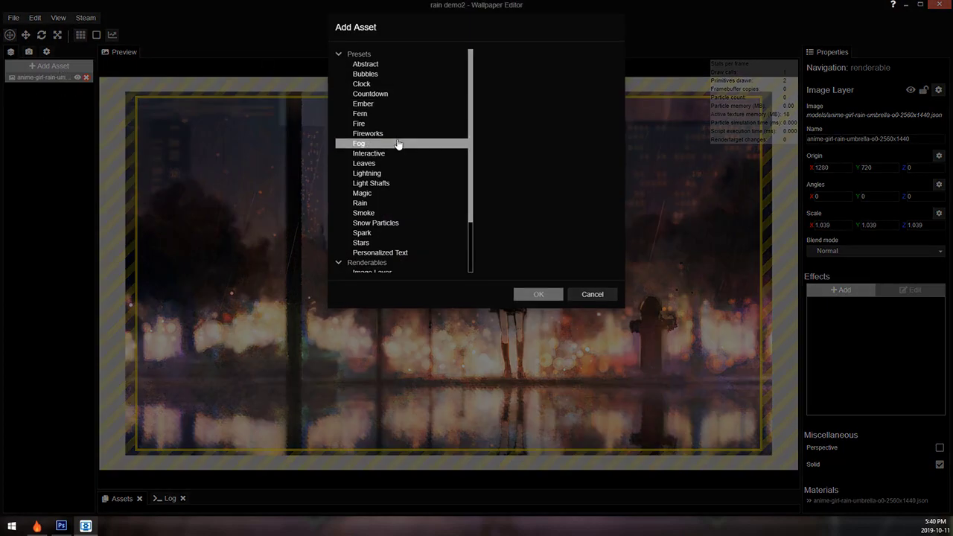
pyautogui.click(400, 209)
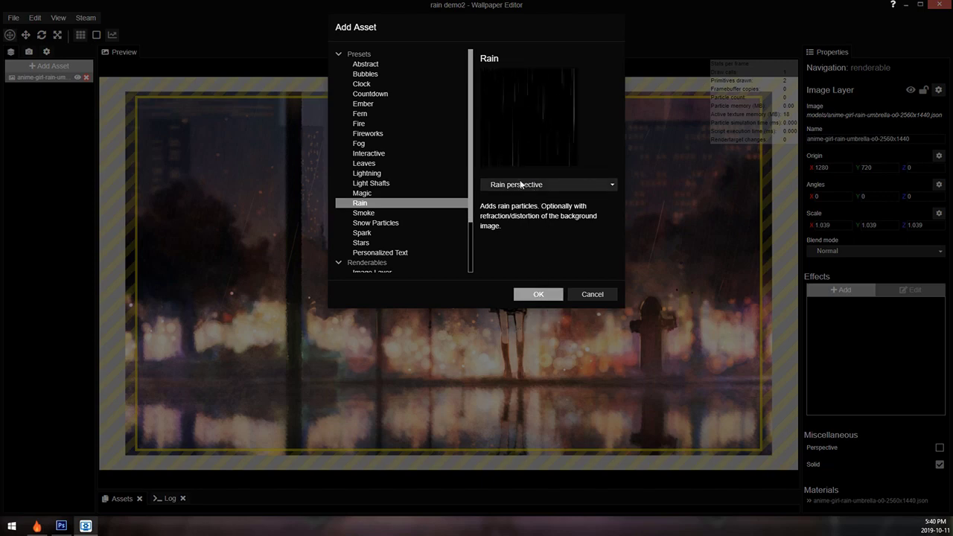
pyautogui.click(539, 191)
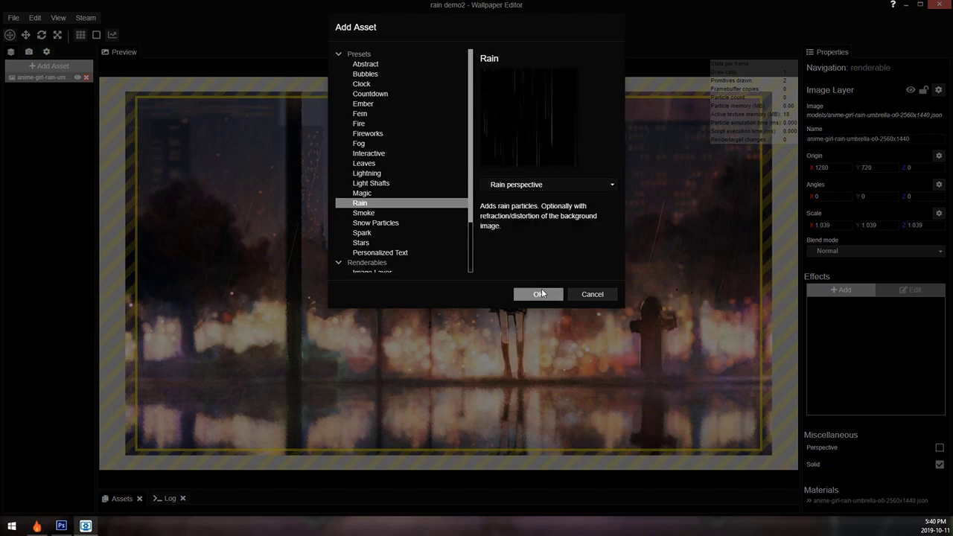
pyautogui.click(539, 294)
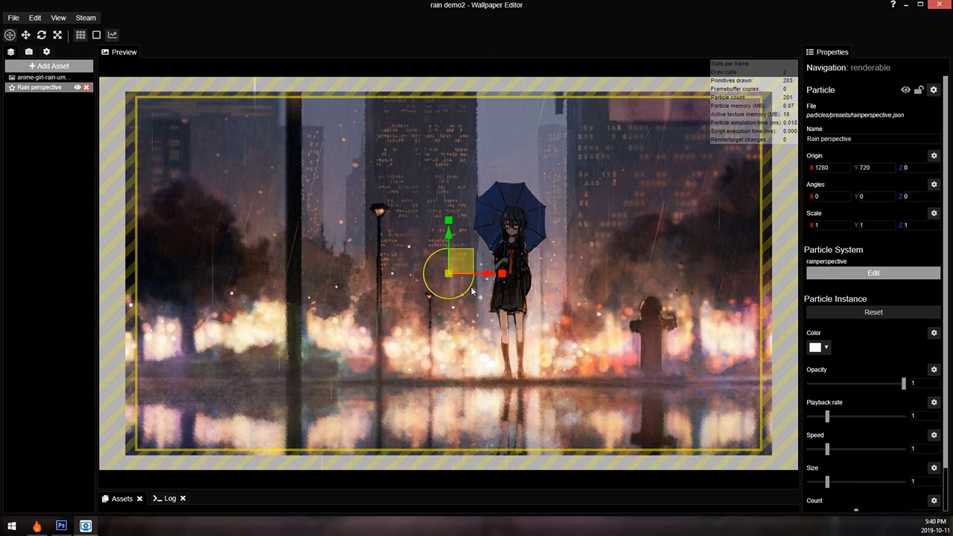
pyautogui.moveTo(471, 294); pyautogui.dragTo(468, 293)
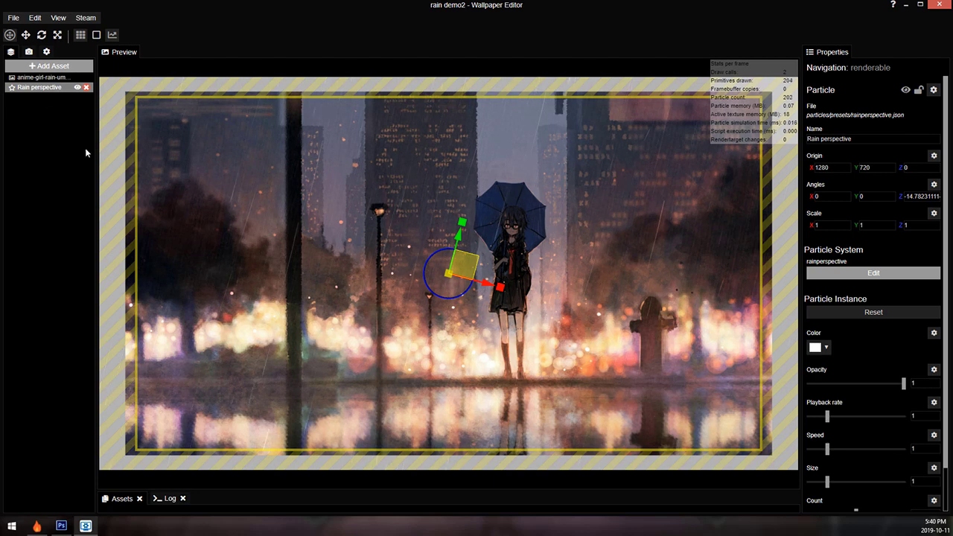
pyautogui.hotkey('ctrl', 's')
pyautogui.click(65, 67)
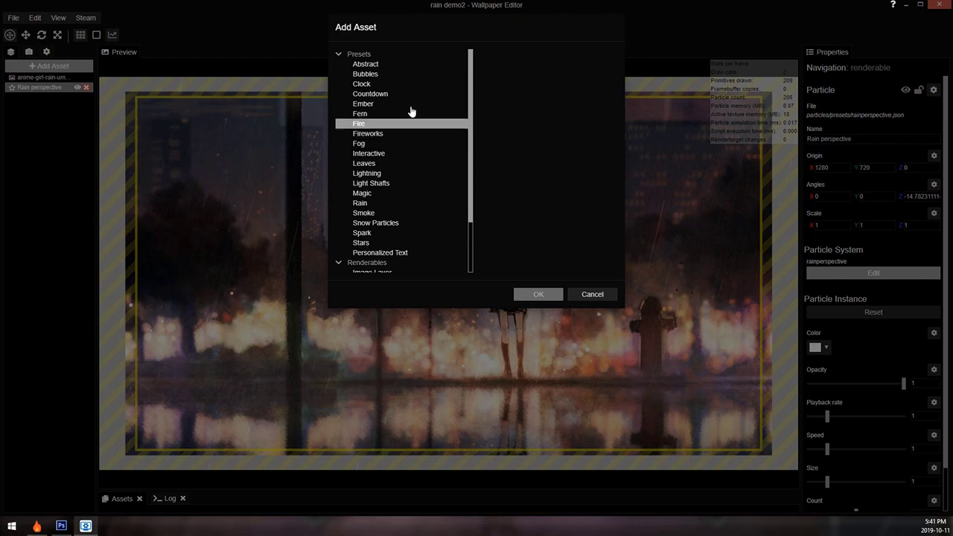
pyautogui.press('Escape')
pyautogui.click(140, 93)
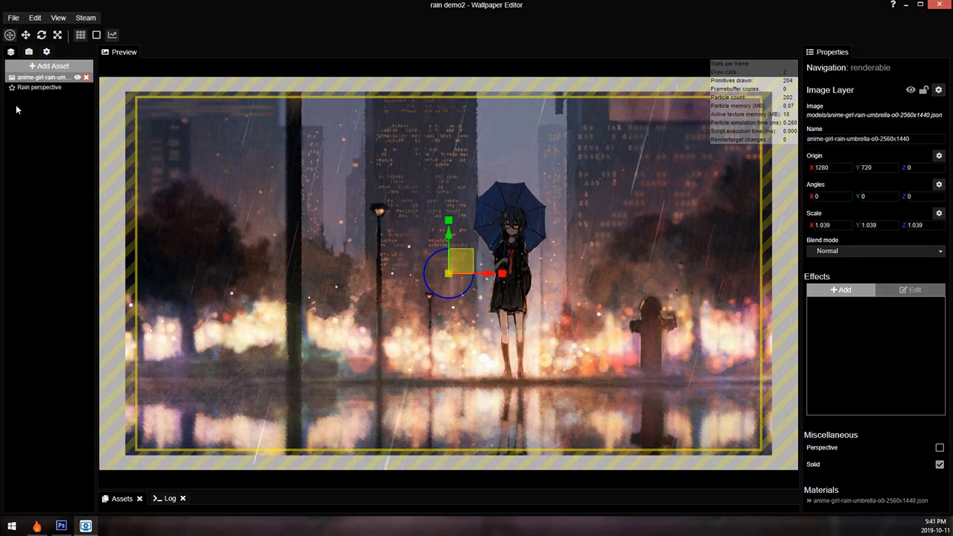
# - Add a fullscreen layer to the scene and apply the Blur (precise) effect to it
pyautogui.click(49, 65)
pyautogui.scroll(-3, 392, 223)
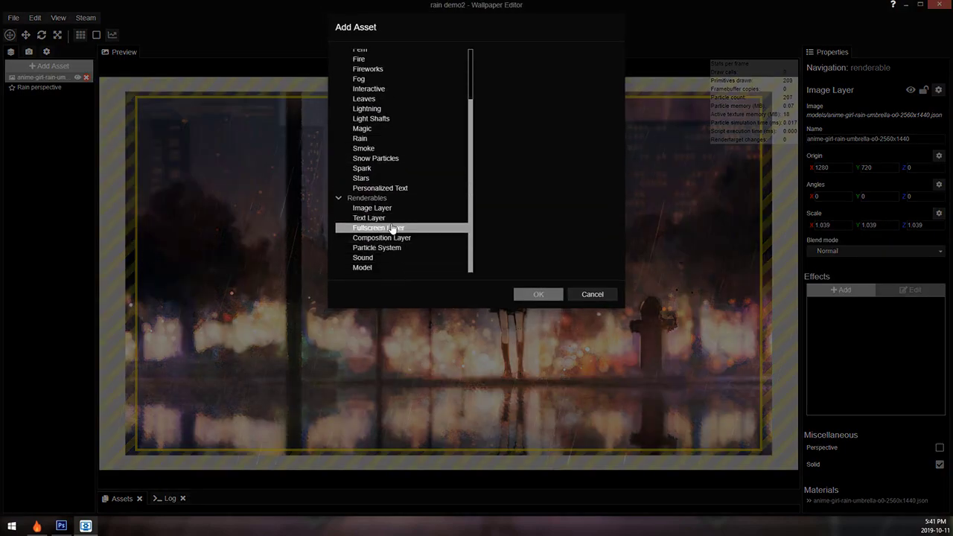
pyautogui.doubleClick(405, 234)
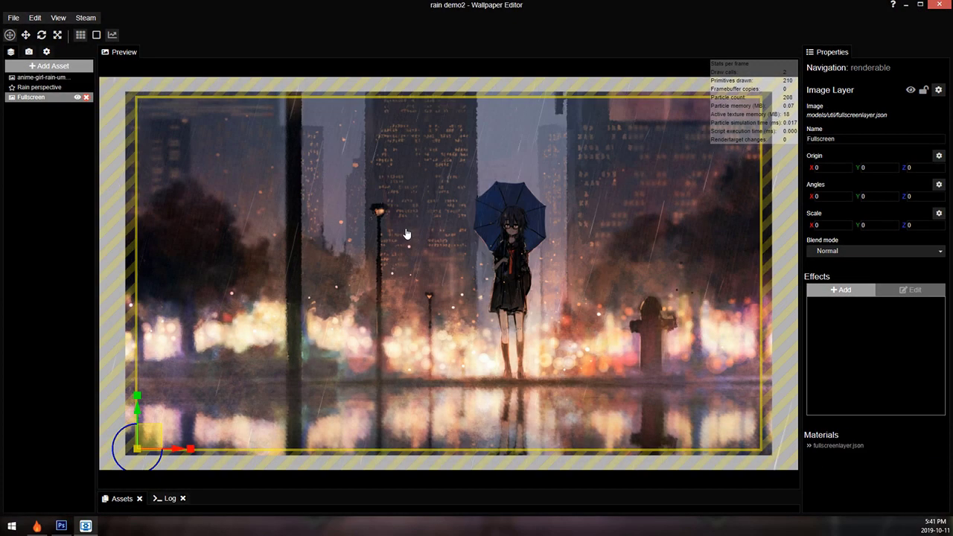
pyautogui.click(854, 292)
pyautogui.doubleClick(399, 168)
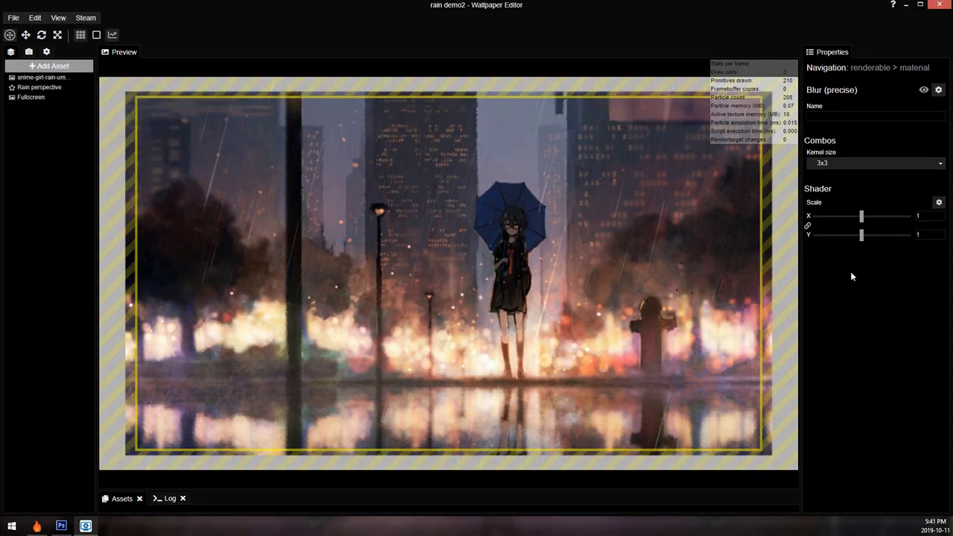
# - Set the fullscreen blur's kernel size to 13x13 and its X and Y scale to 1.04, and save the project
pyautogui.click(850, 163)
pyautogui.click(834, 178)
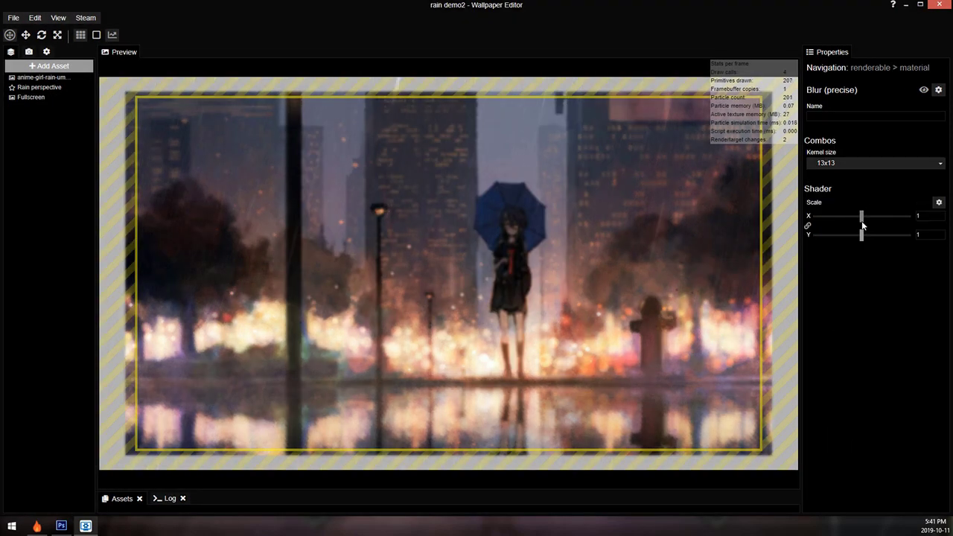
pyautogui.moveTo(847, 218)
pyautogui.mouseDown()
pyautogui.moveTo(815, 221)
pyautogui.moveTo(857, 217)
pyautogui.mouseUp()
pyautogui.hotkey('ctrl', 's')
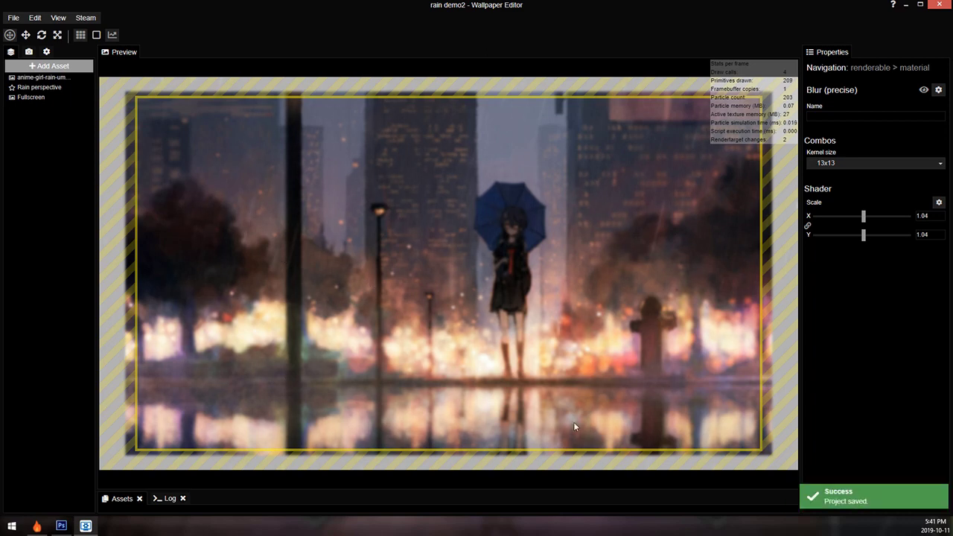
# - Add the Magic pulse particle preset from the Magic presets and save the project
pyautogui.click(52, 66)
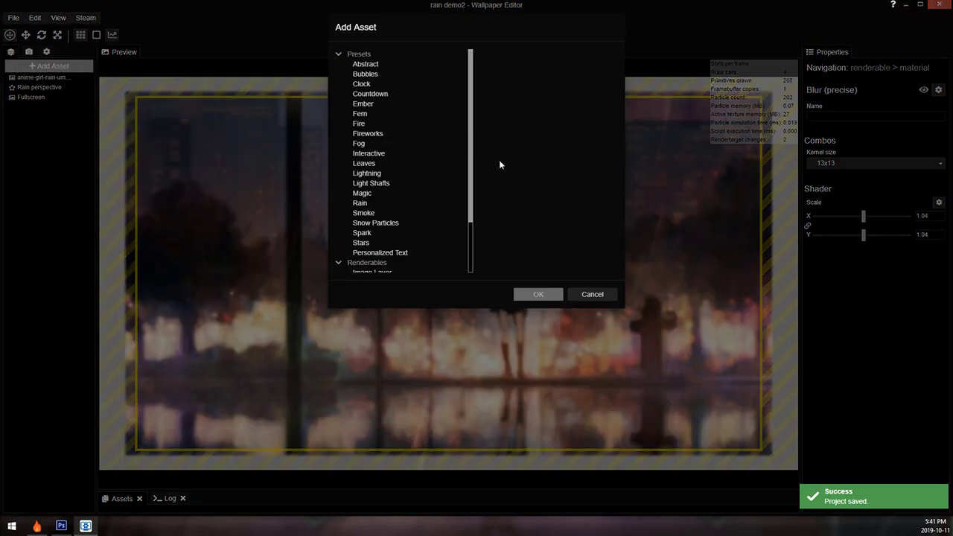
pyautogui.scroll(-2, 408, 205)
pyautogui.click(388, 129)
pyautogui.click(520, 185)
pyautogui.scroll(-2, 527, 242)
pyautogui.click(514, 255)
pyautogui.click(542, 294)
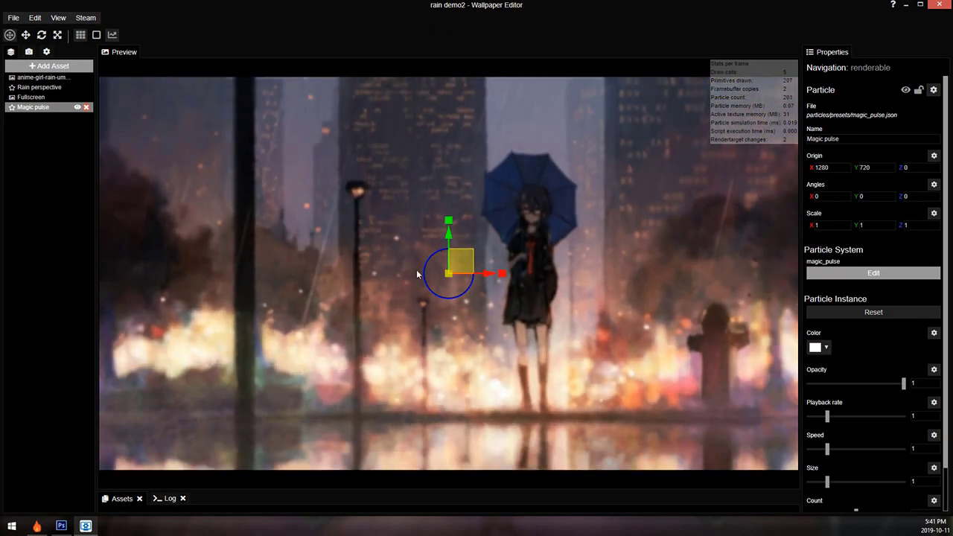
pyautogui.scroll(-1, 565, 207)
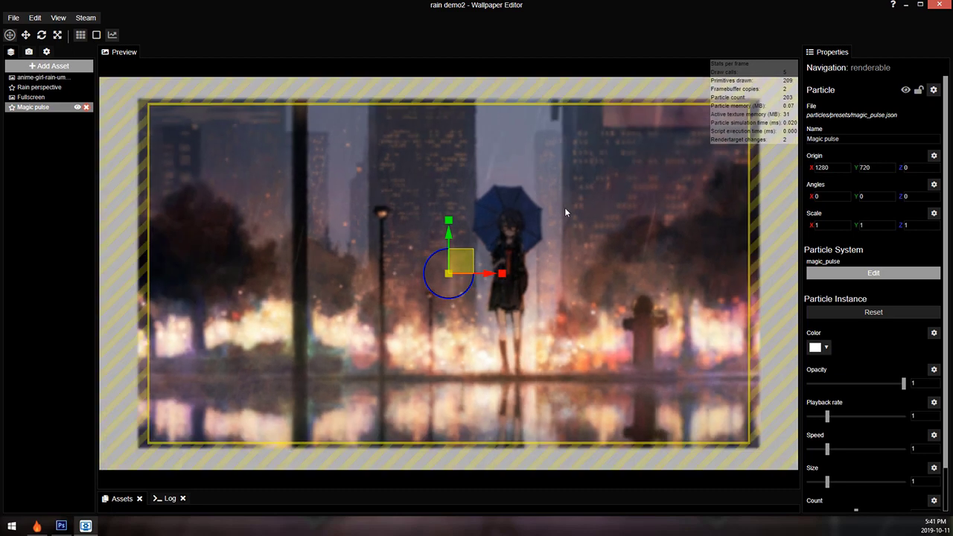
pyautogui.moveTo(418, 298)
pyautogui.mouseDown()
pyautogui.moveTo(415, 272)
pyautogui.moveTo(408, 291)
pyautogui.mouseUp()
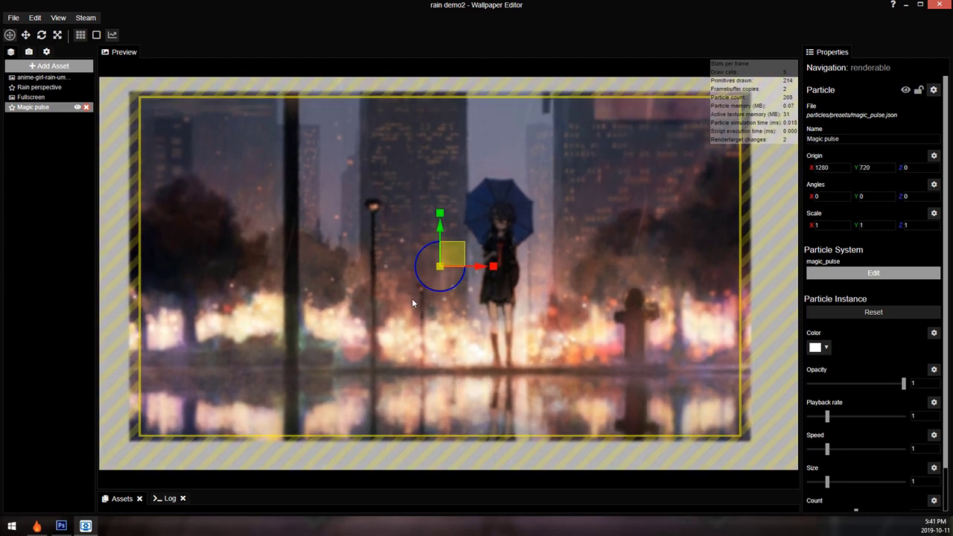
pyautogui.hotkey('ctrl', 's')
# - Duplicate the magic_pulse particle system under the name "watersplash"
pyautogui.click(843, 273)
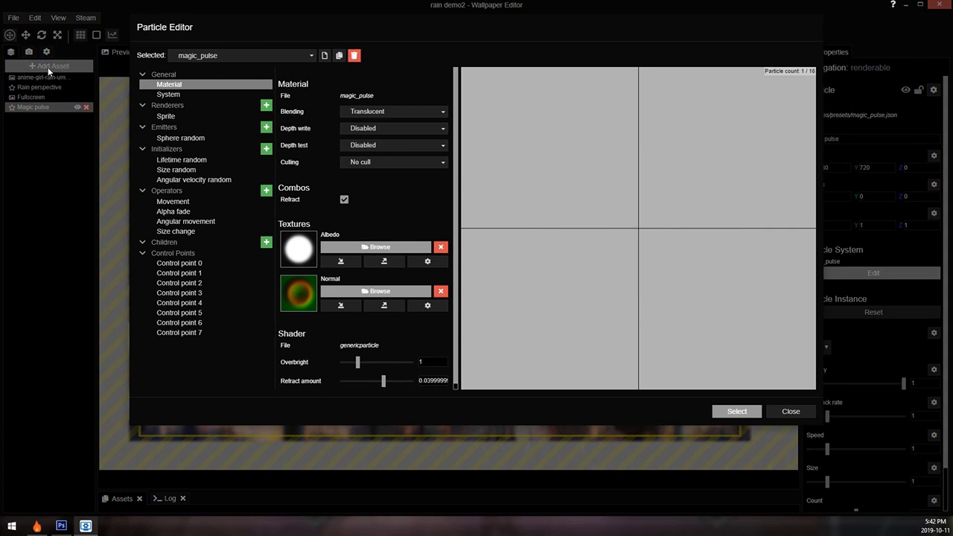
pyautogui.click(339, 55)
pyautogui.moveTo(408, 75); pyautogui.dragTo(66, 95)
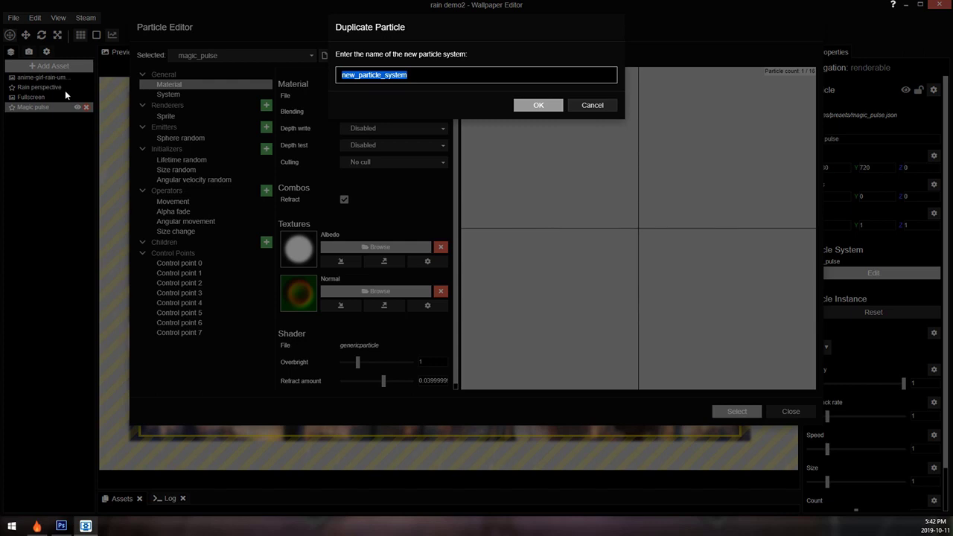
pyautogui.write('water')
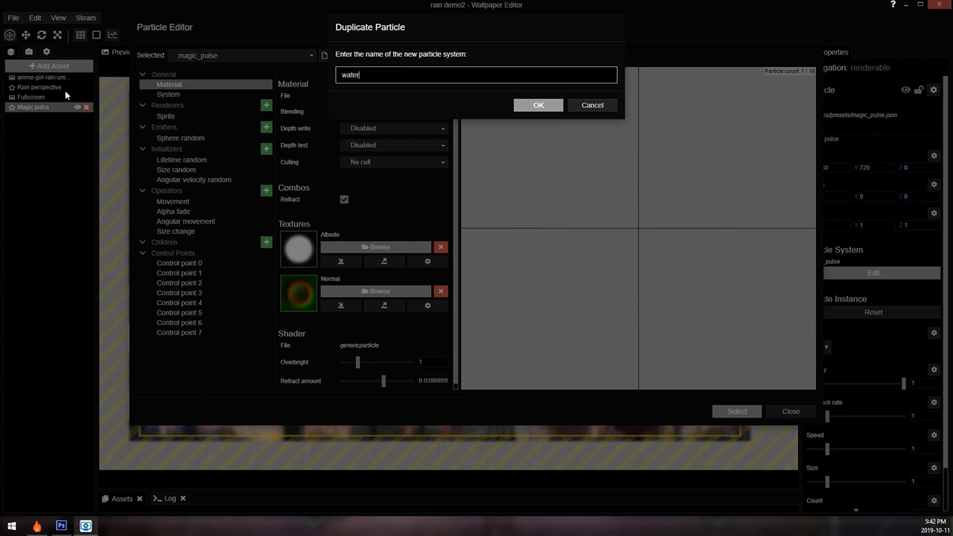
pyautogui.write('splash')
pyautogui.click(539, 105)
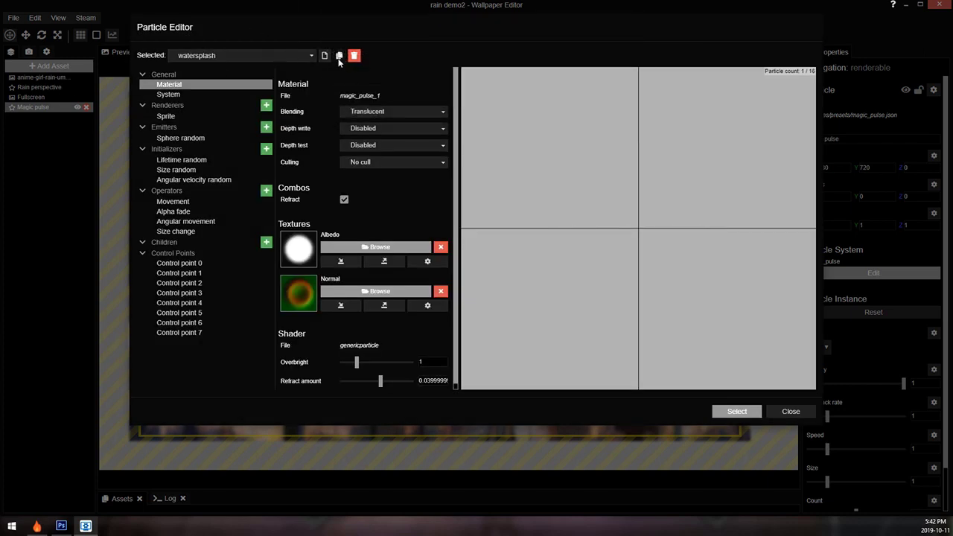
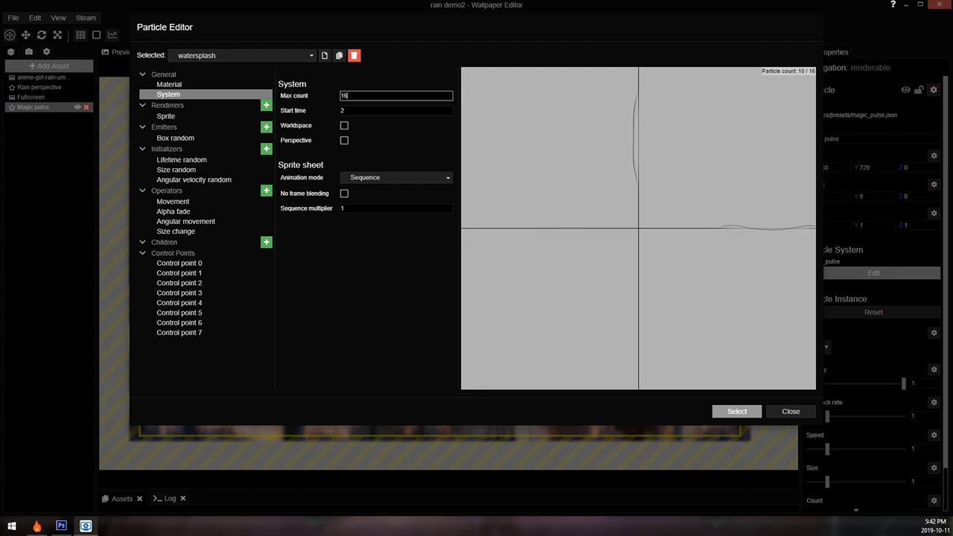
# - Set the watersplash system's max count to 500 and its random lifetime to a minimum of 36 and a maximum of 0.5
pyautogui.hotkey('ctrl', 'a')
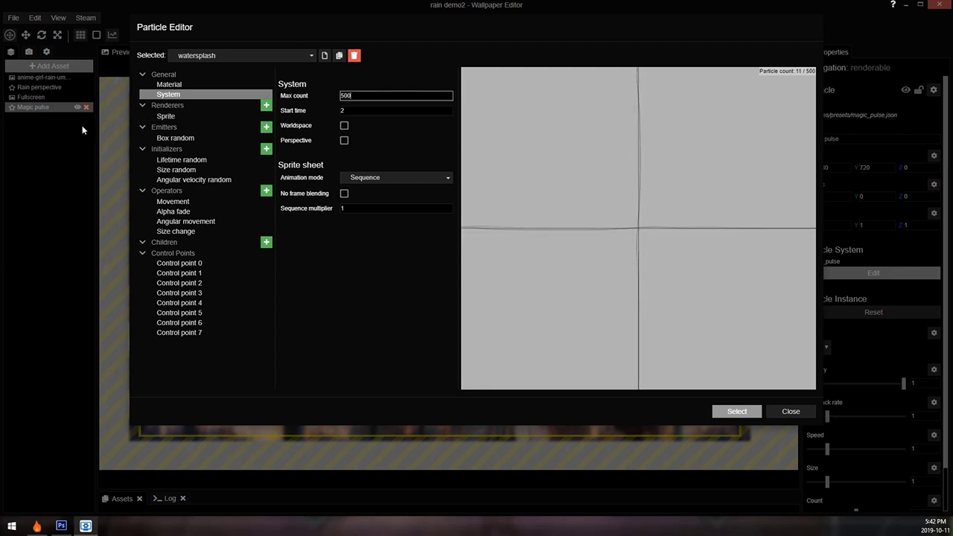
pyautogui.click(192, 140)
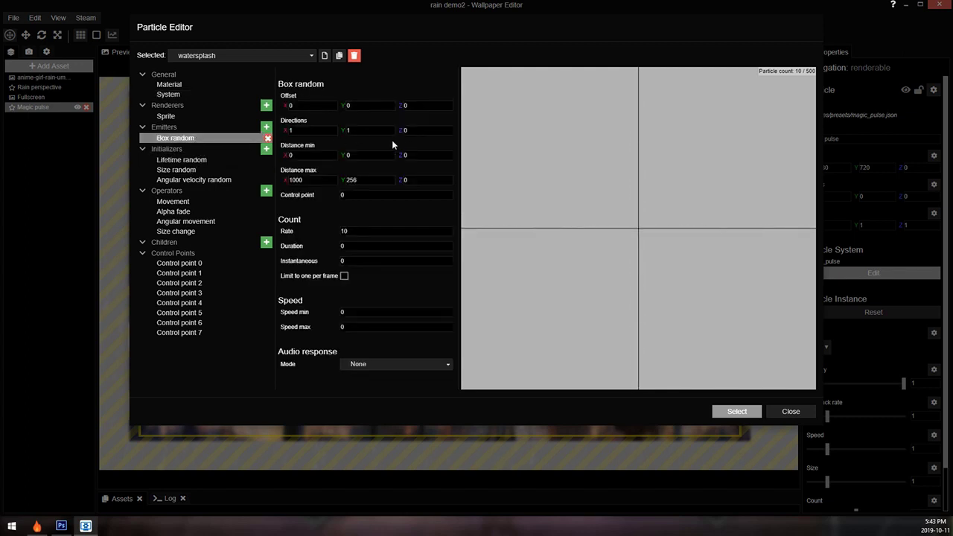
pyautogui.click(195, 160)
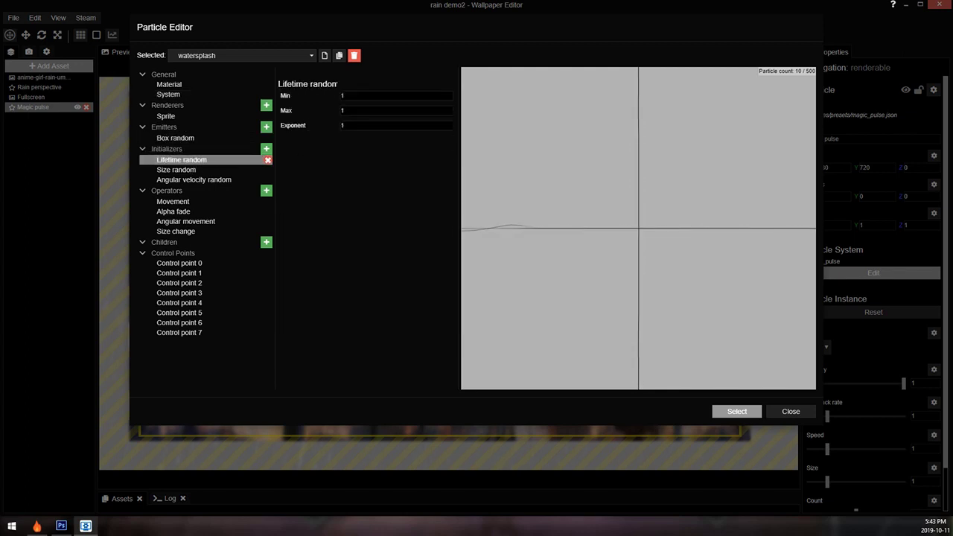
pyautogui.click(342, 110)
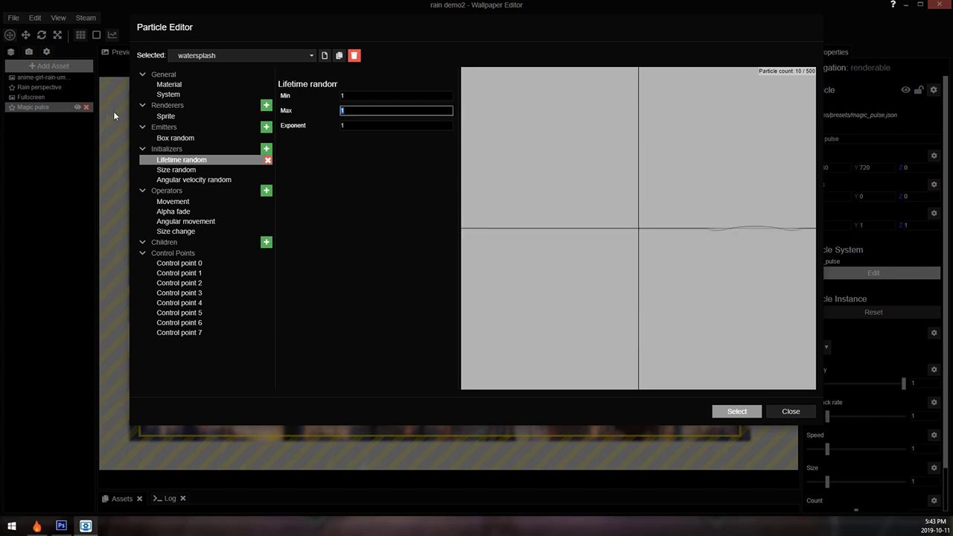
pyautogui.write('5')
pyautogui.hotkey('shift', 'Tab')
pyautogui.write('3')
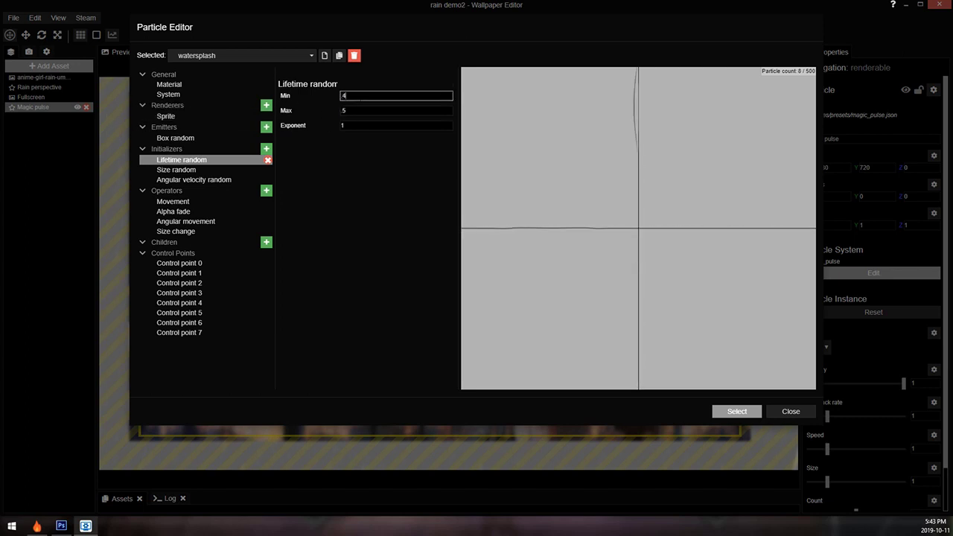
pyautogui.write('6')
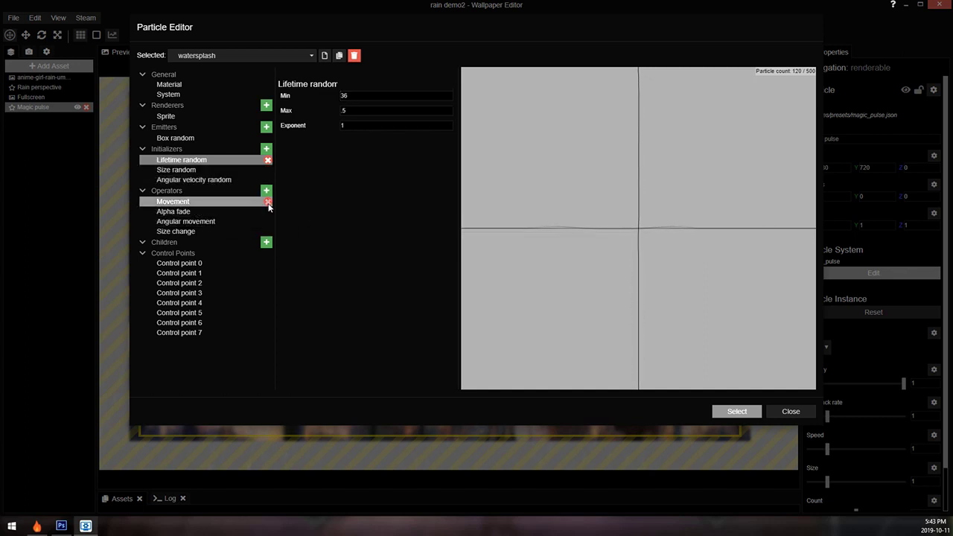
# - Remove the Movement operator and the Angular velocity random initializer from watersplash, and apply the system to the Magic pulse layer
pyautogui.click(267, 202)
pyautogui.click(216, 181)
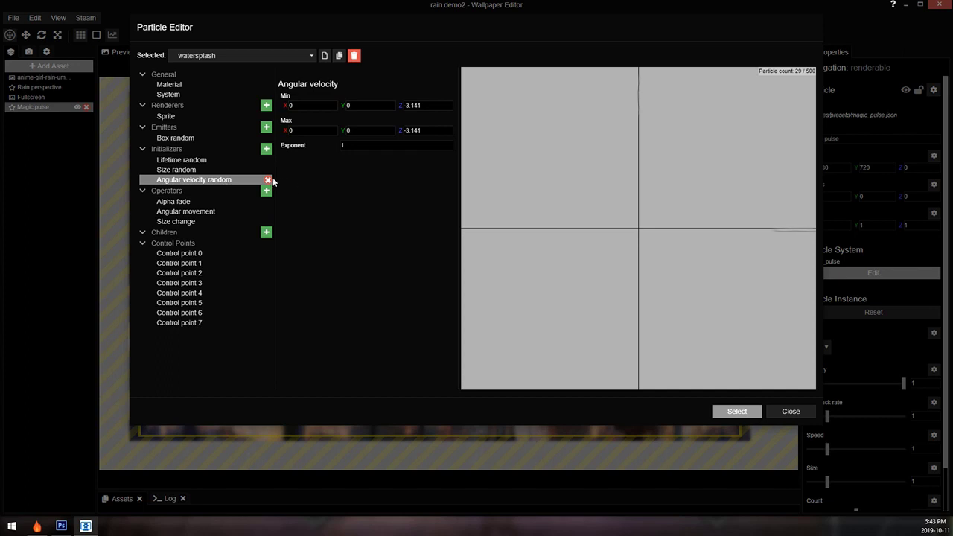
pyautogui.click(268, 180)
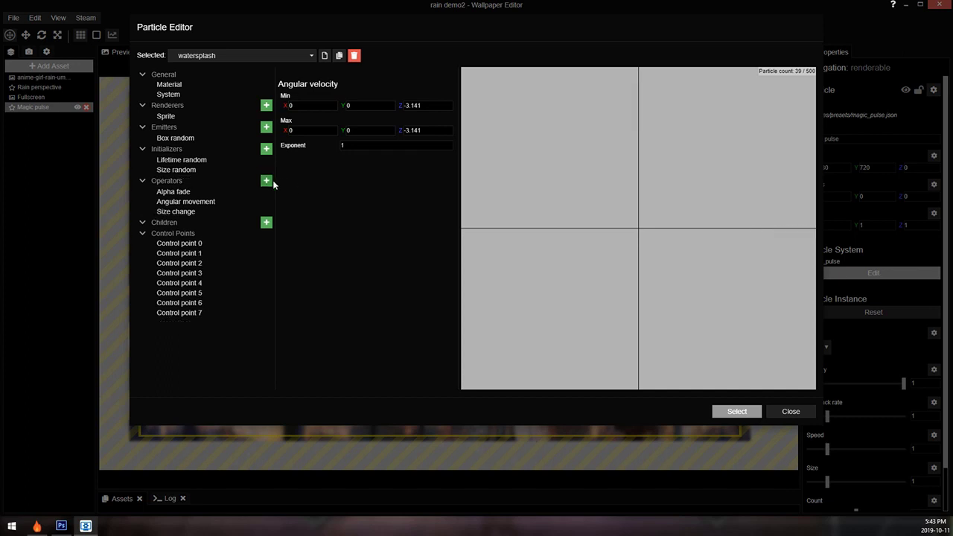
pyautogui.click(198, 212)
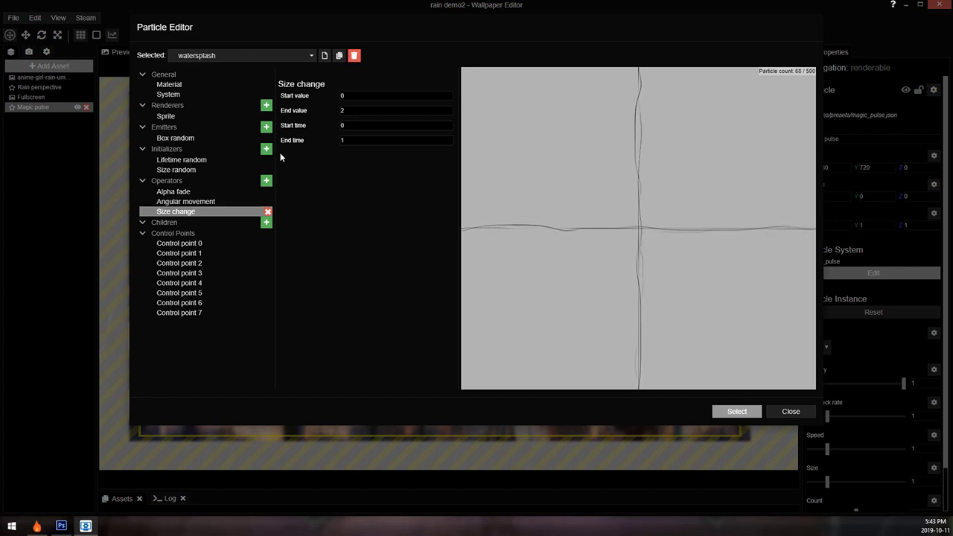
pyautogui.click(745, 413)
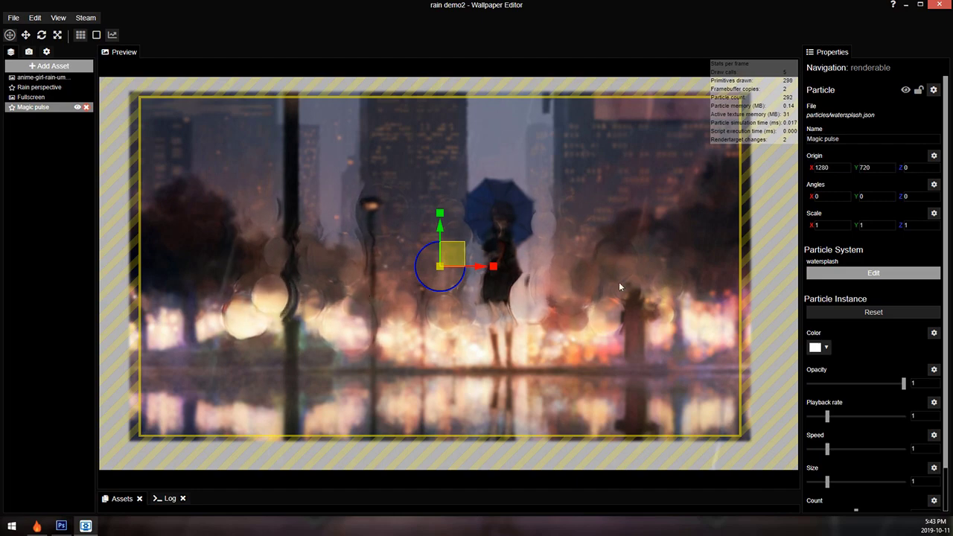
# - Reopen the watersplash system, set its random lifetime minimum to 3, and apply the change
pyautogui.click(869, 274)
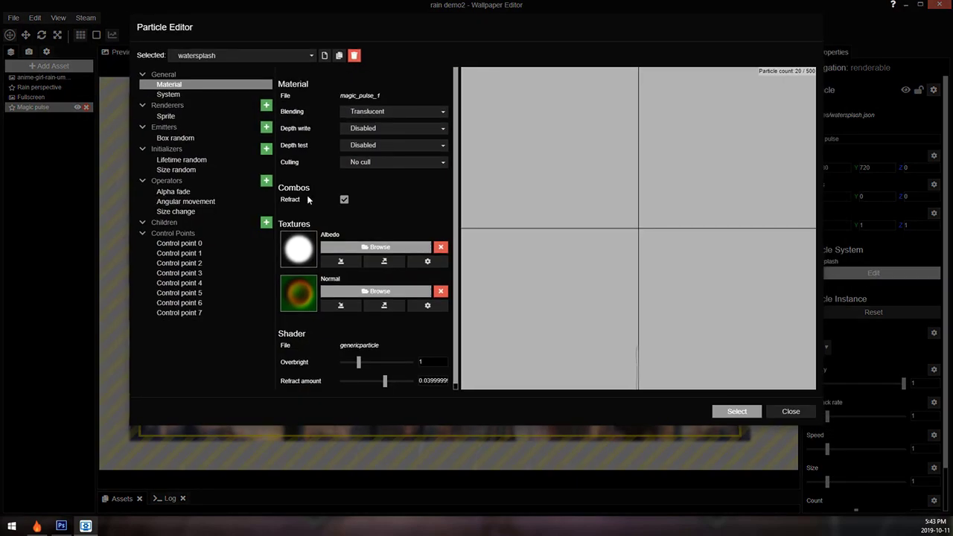
pyautogui.click(210, 176)
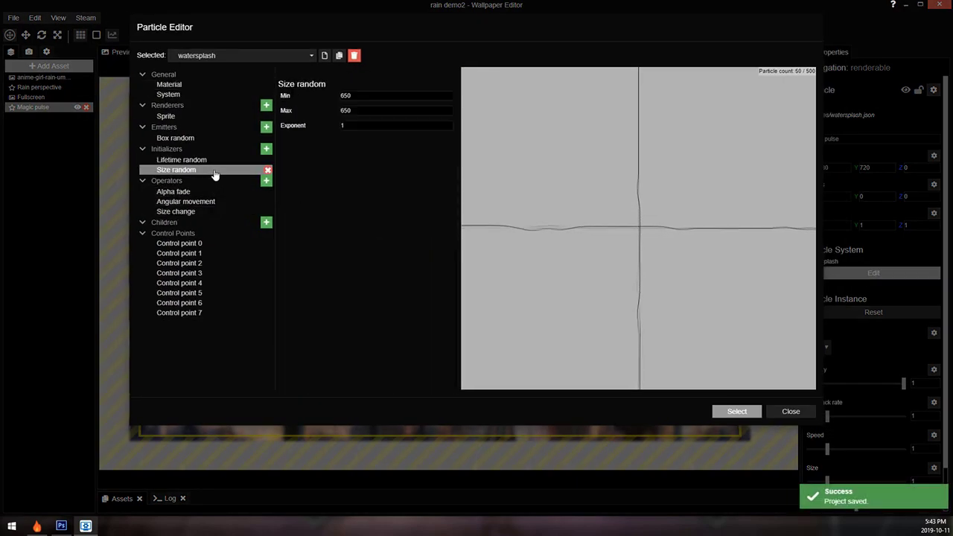
pyautogui.click(222, 162)
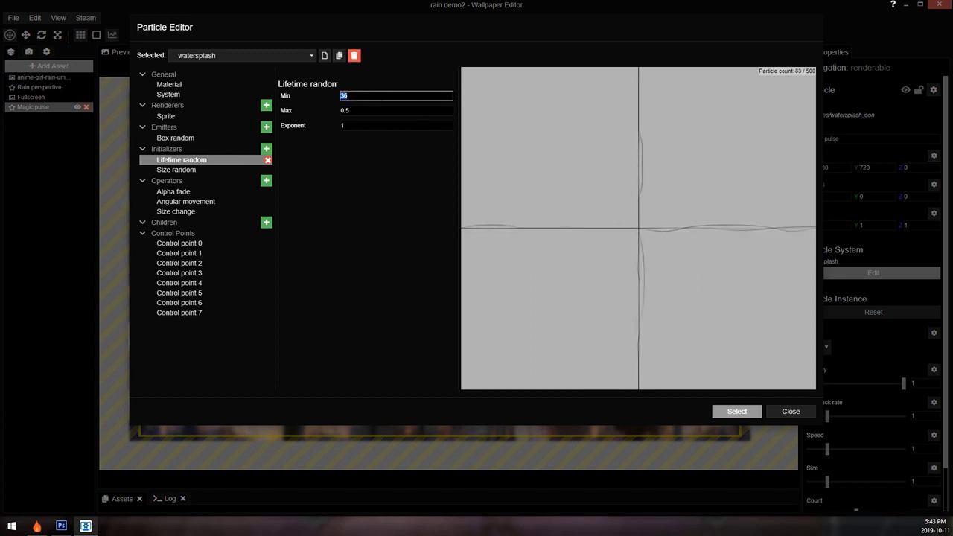
pyautogui.write('3')
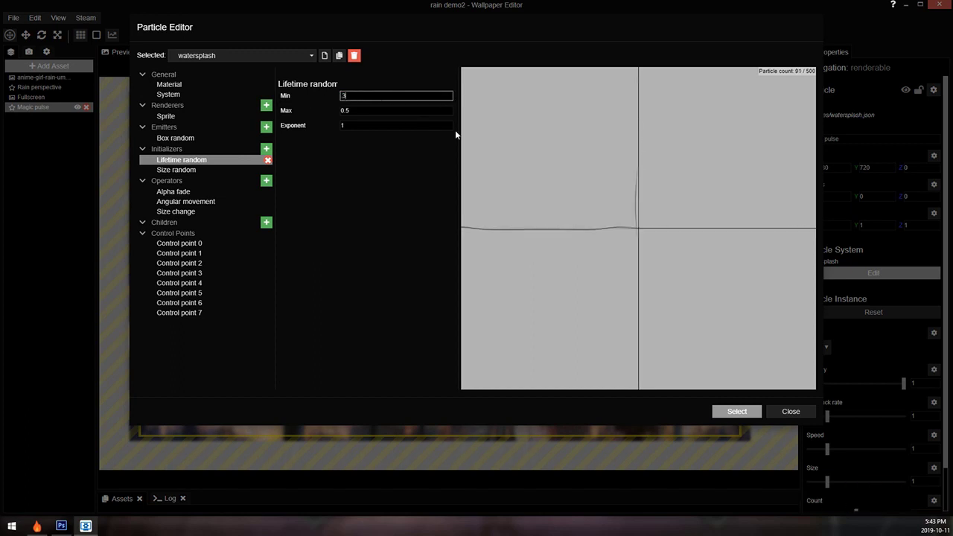
pyautogui.click(758, 408)
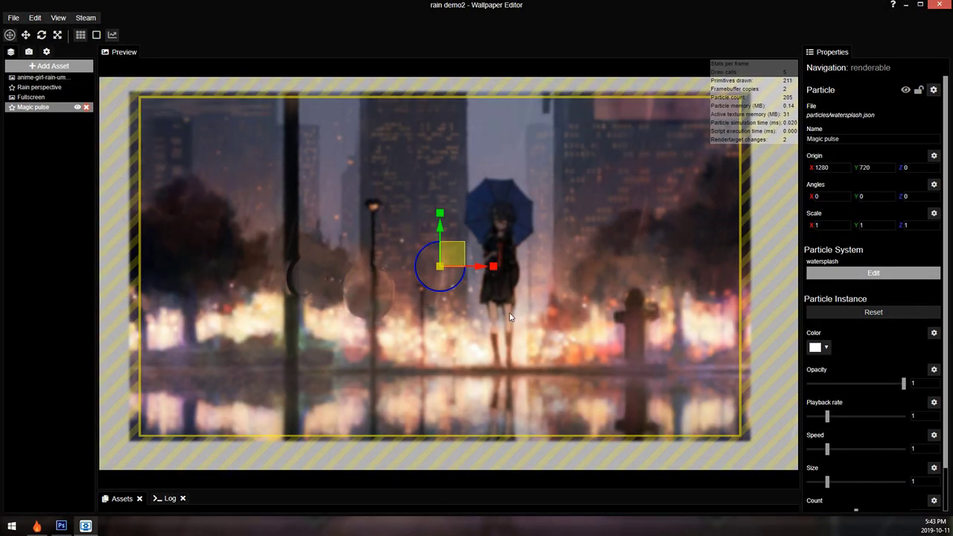
# - Set the Magic pulse particle instance's opacity to 5 and its count to 100
pyautogui.scroll(-1, 886, 358)
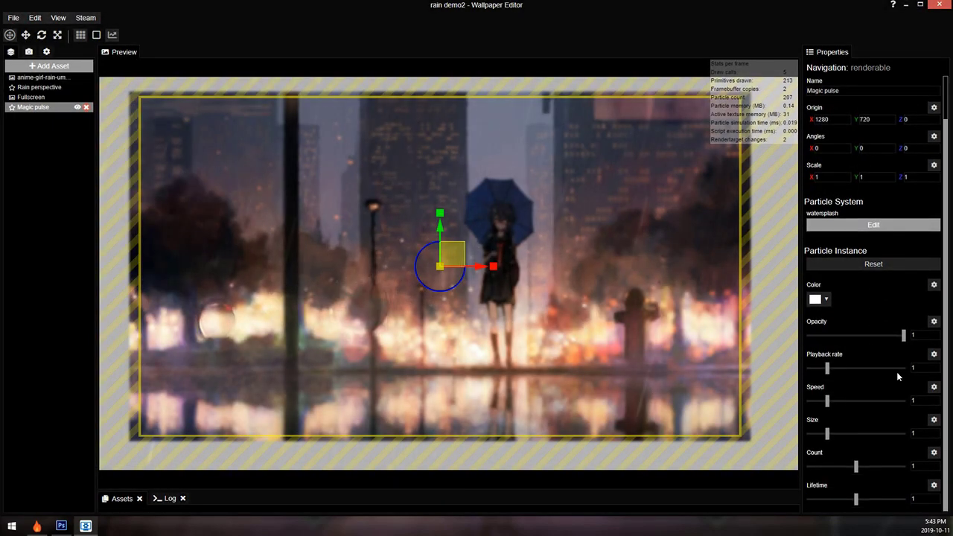
pyautogui.click(924, 467)
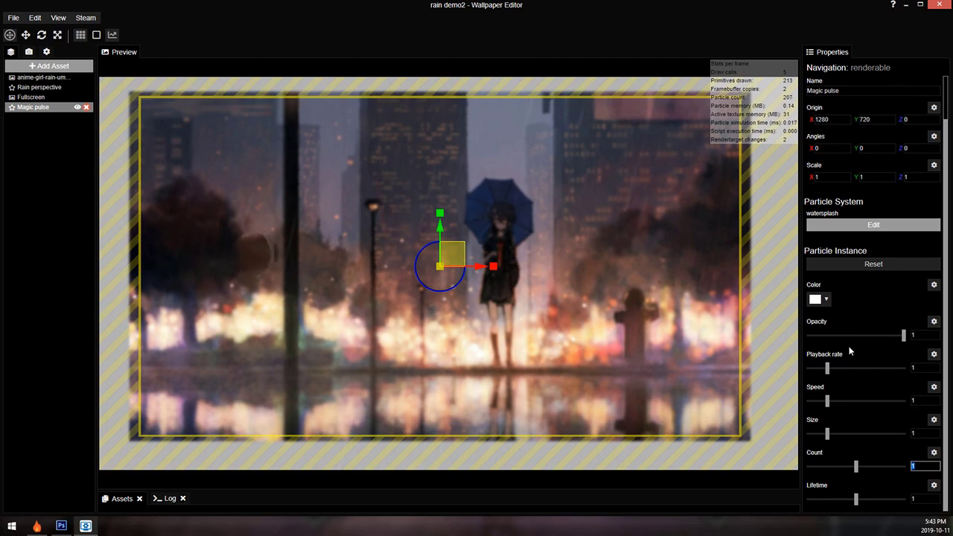
pyautogui.click(925, 335)
pyautogui.write('5')
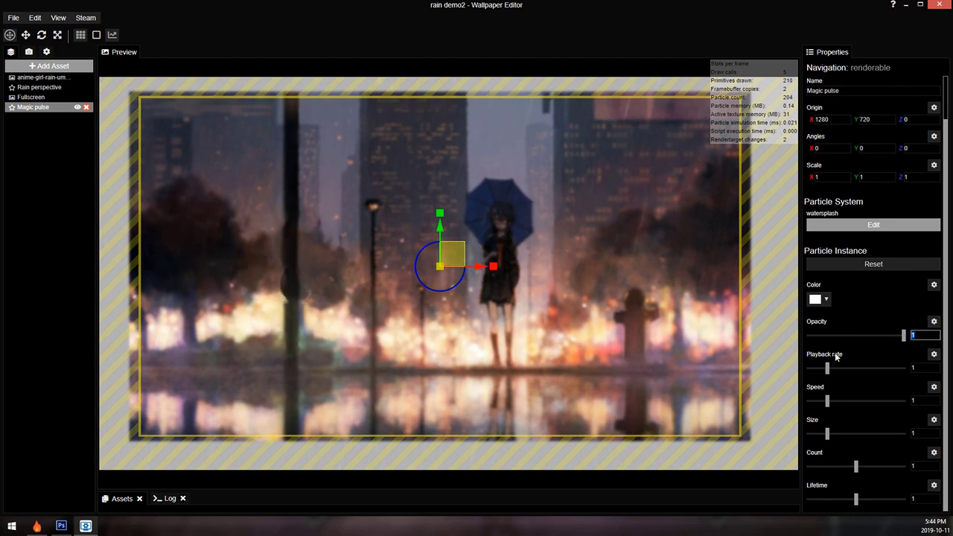
pyautogui.click(922, 467)
pyautogui.write('100')
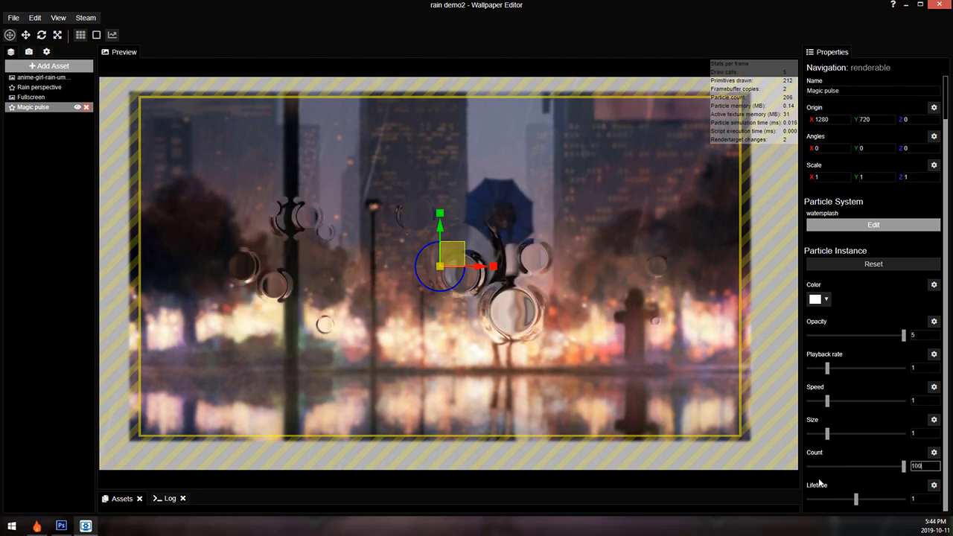
# - Move the Magic pulse particles down over the reflective ground to about X 1265, Y 146, and scale them to about 1.313
pyautogui.scroll(-3, 647, 353)
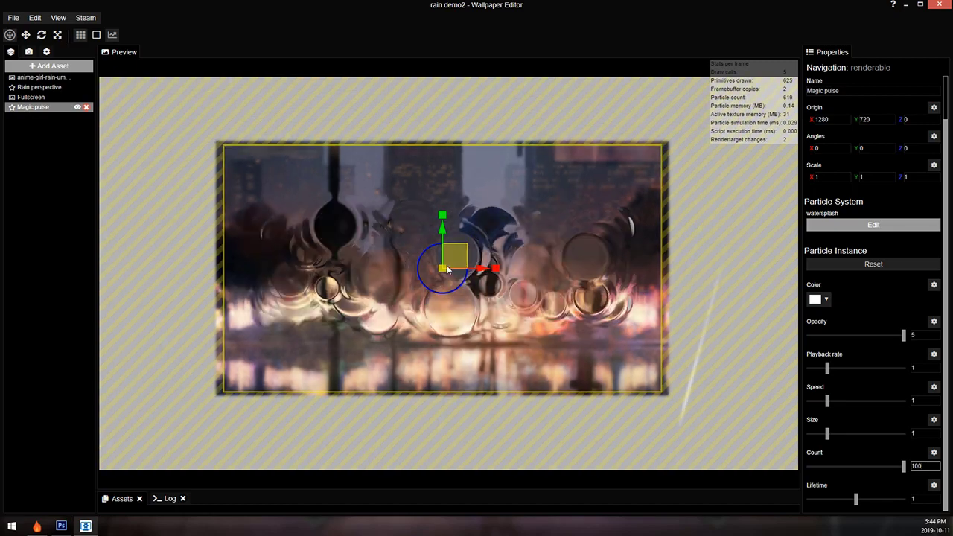
pyautogui.moveTo(454, 256); pyautogui.dragTo(447, 363)
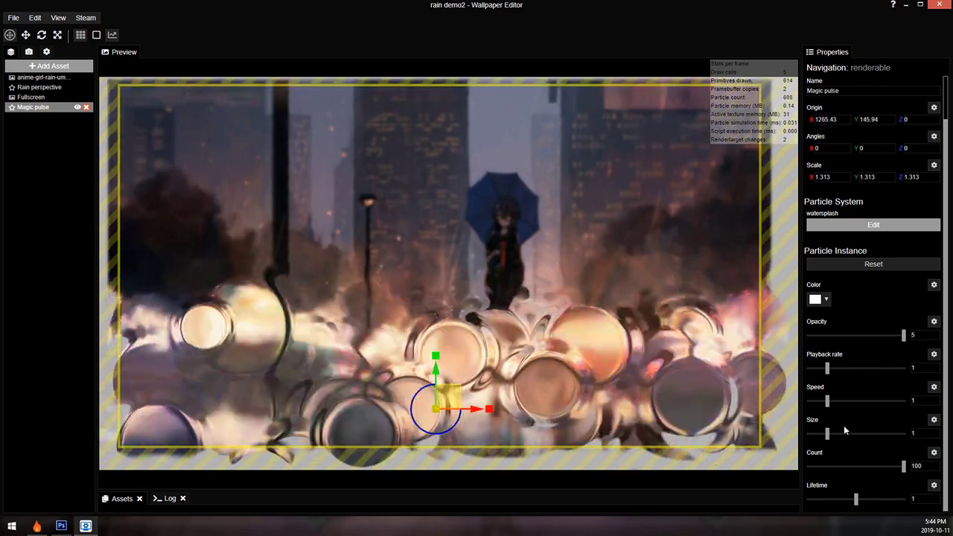
# - Hide the Magic pulse layer to check the ground area beneath the splashes, and show the layer again
pyautogui.click(77, 107)
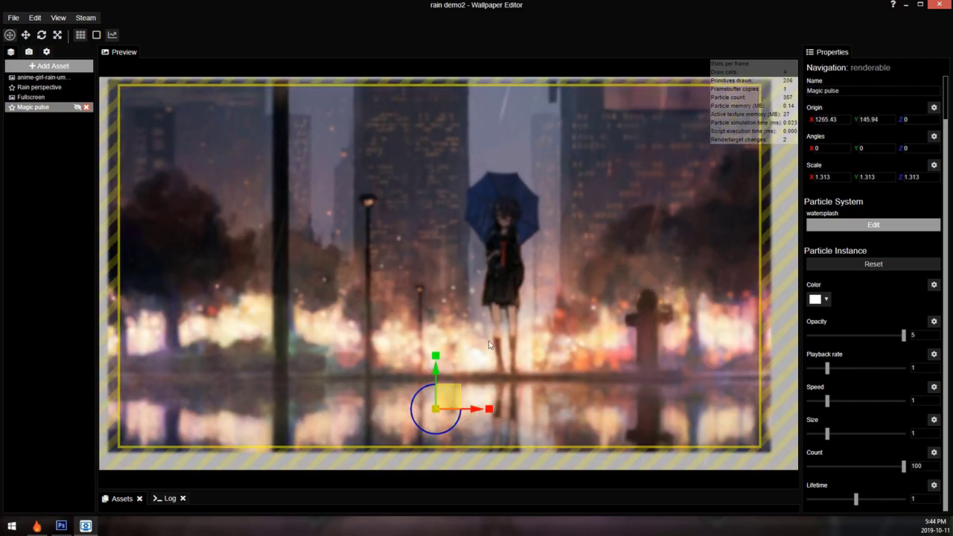
pyautogui.scroll(-2, 460, 362)
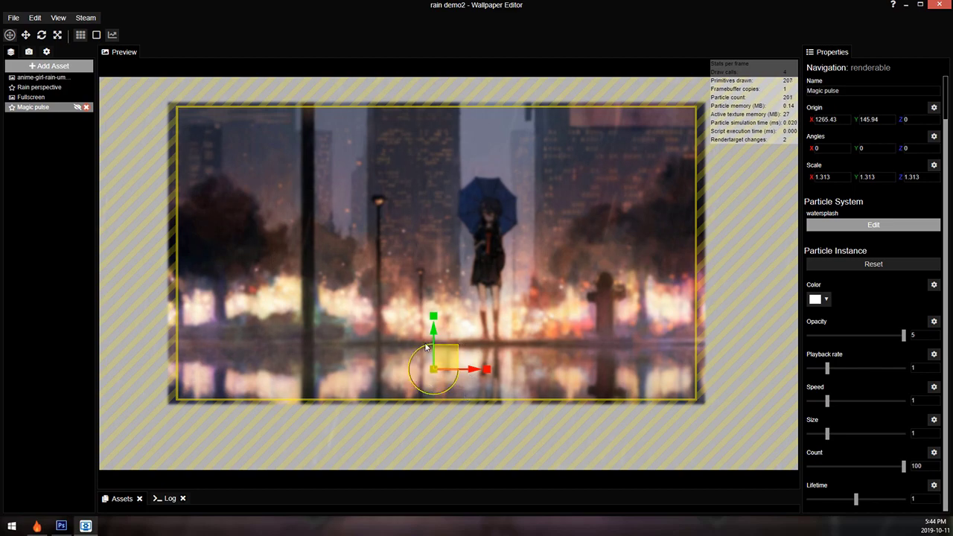
pyautogui.click(77, 107)
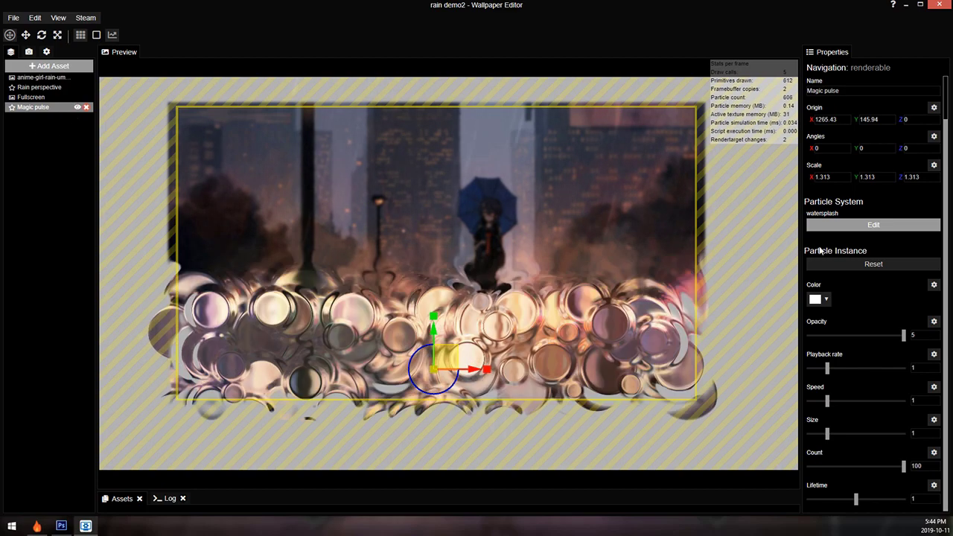
# - Add a Rotation random initializer to watersplash with minimum and maximum X rotation both set to 1, and apply it
pyautogui.click(886, 224)
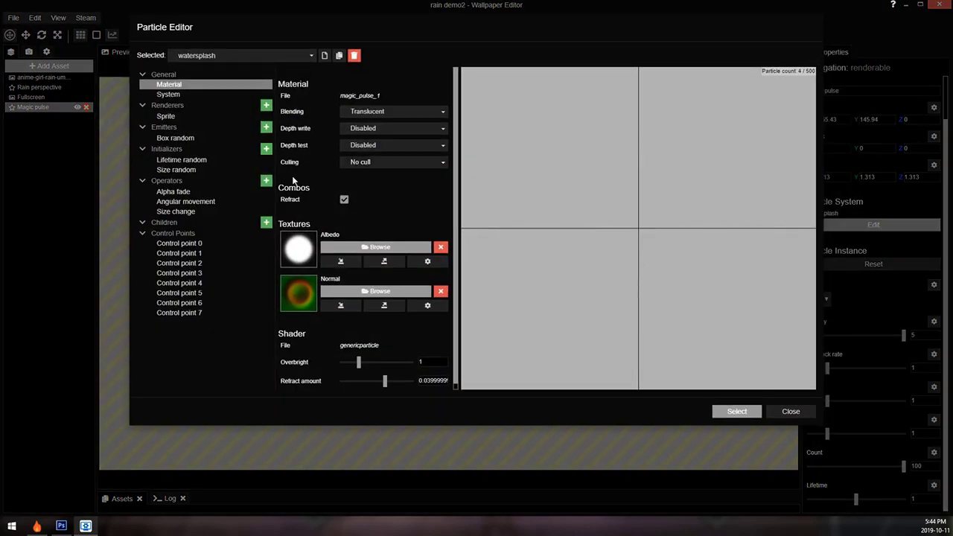
pyautogui.click(266, 180)
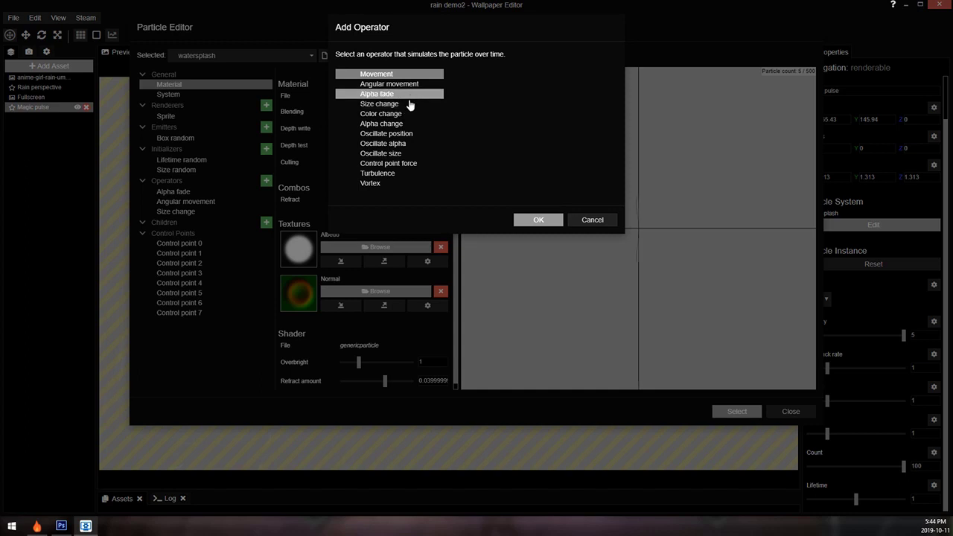
pyautogui.press('Escape')
pyautogui.click(266, 151)
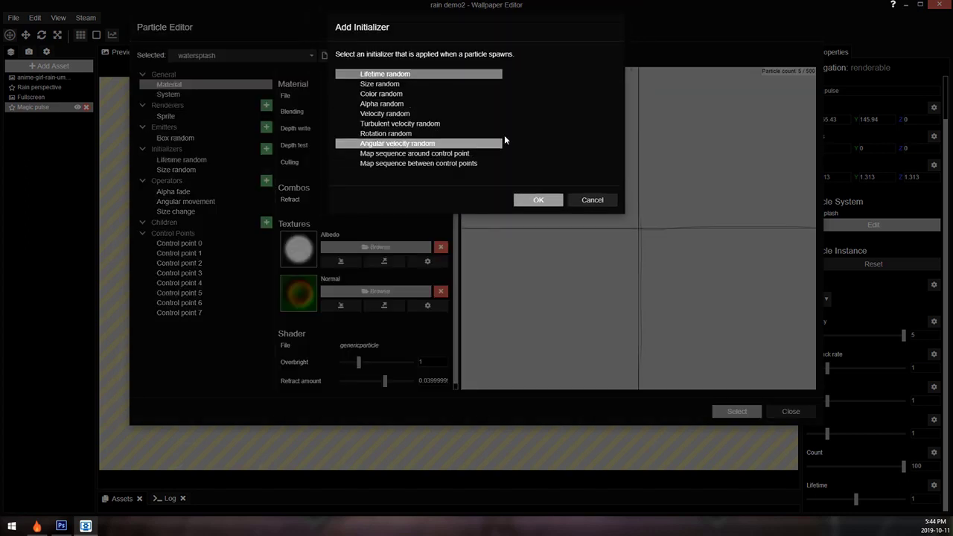
pyautogui.doubleClick(414, 135)
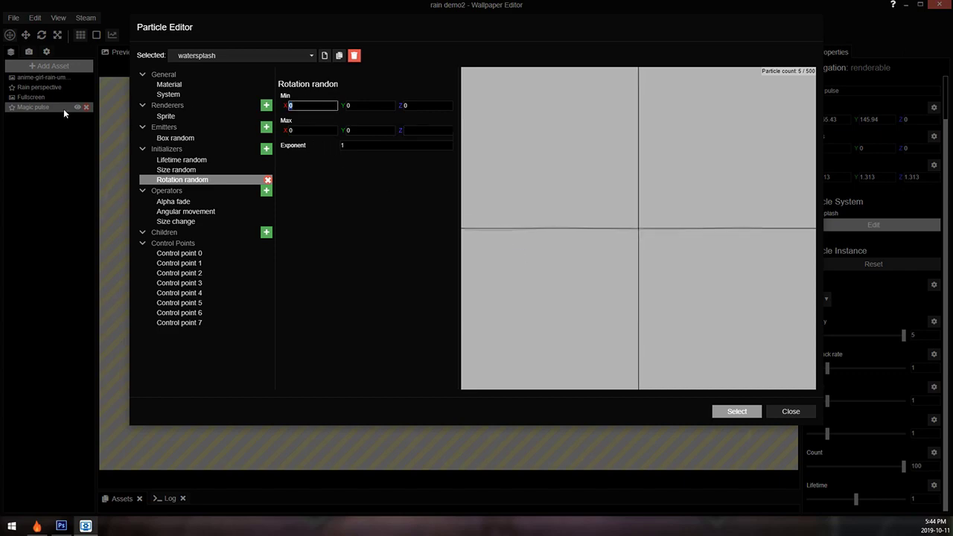
pyautogui.write('1')
pyautogui.press('Tab')
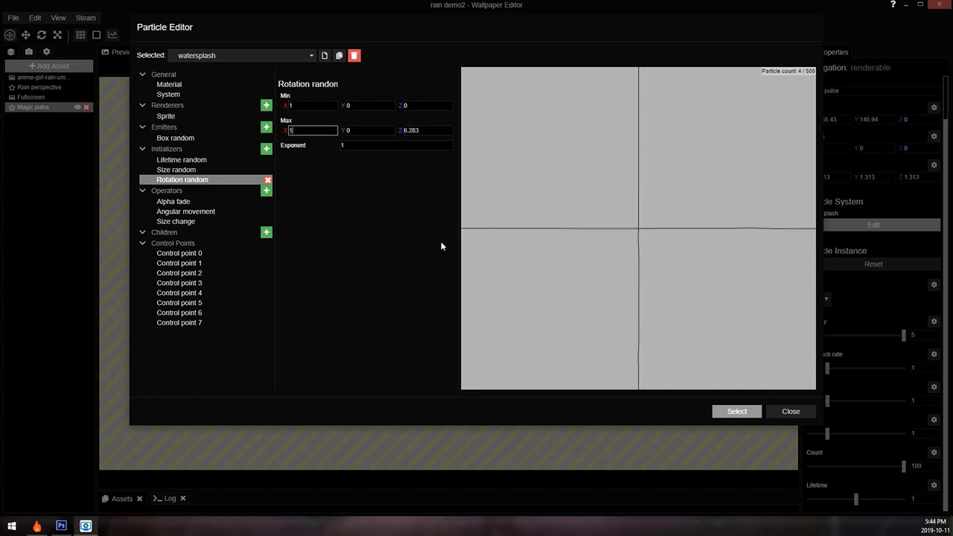
pyautogui.click(757, 408)
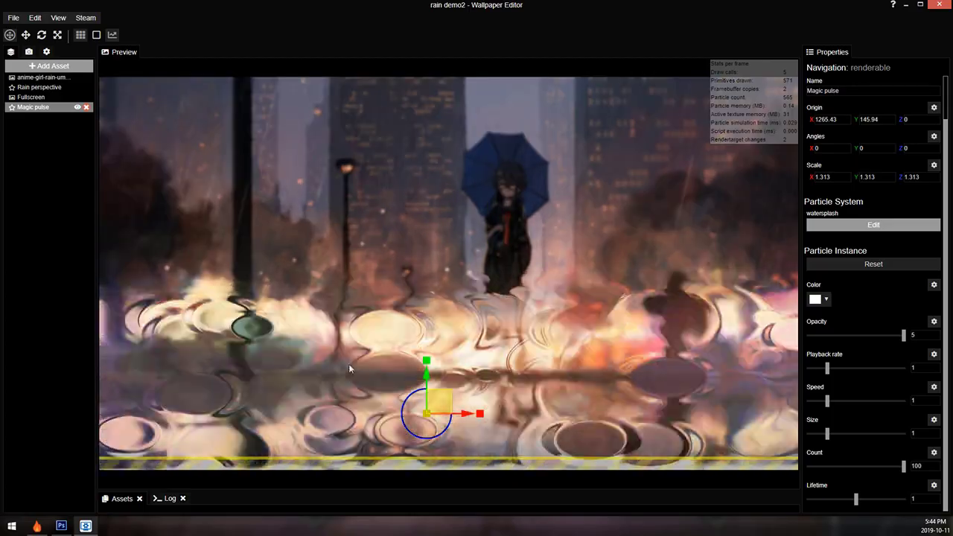
# - Set the Rotation random initializer's minimum and maximum X rotation to 1.5 in the watersplash system
pyautogui.moveTo(316, 388); pyautogui.dragTo(329, 345)
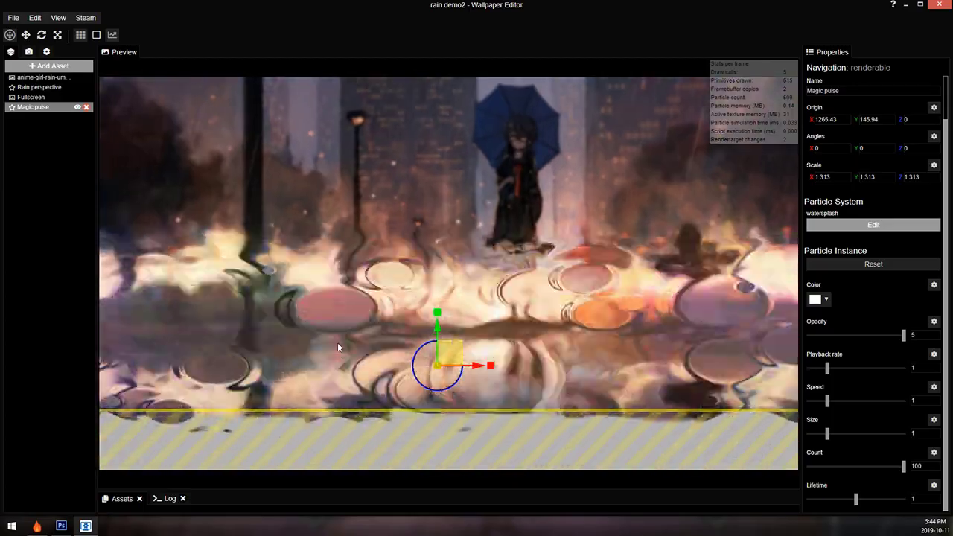
pyautogui.scroll(-2, 458, 306)
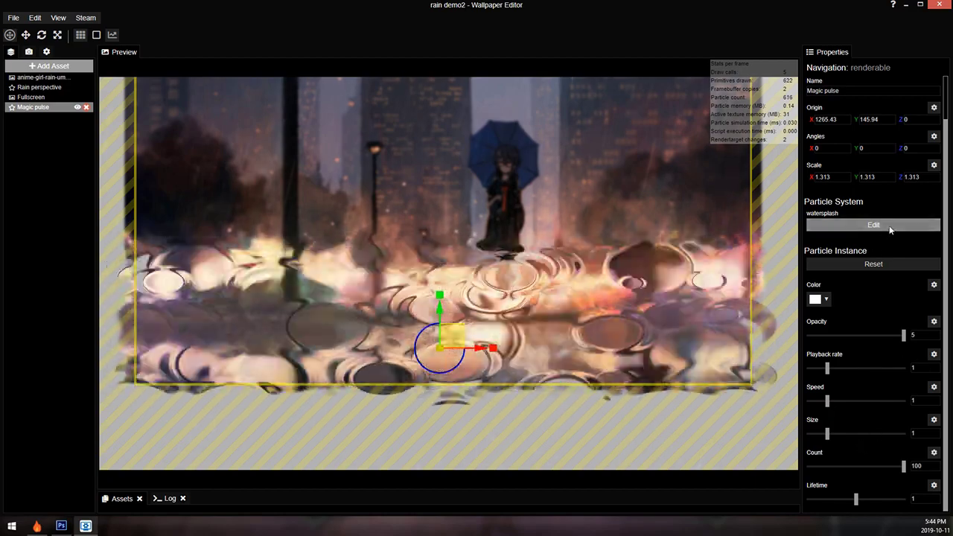
pyautogui.click(874, 225)
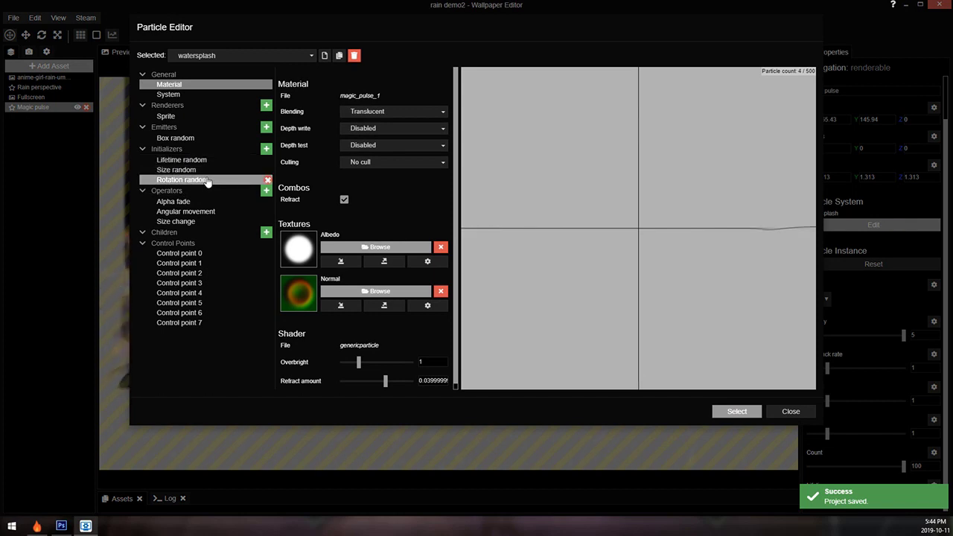
pyautogui.click(197, 181)
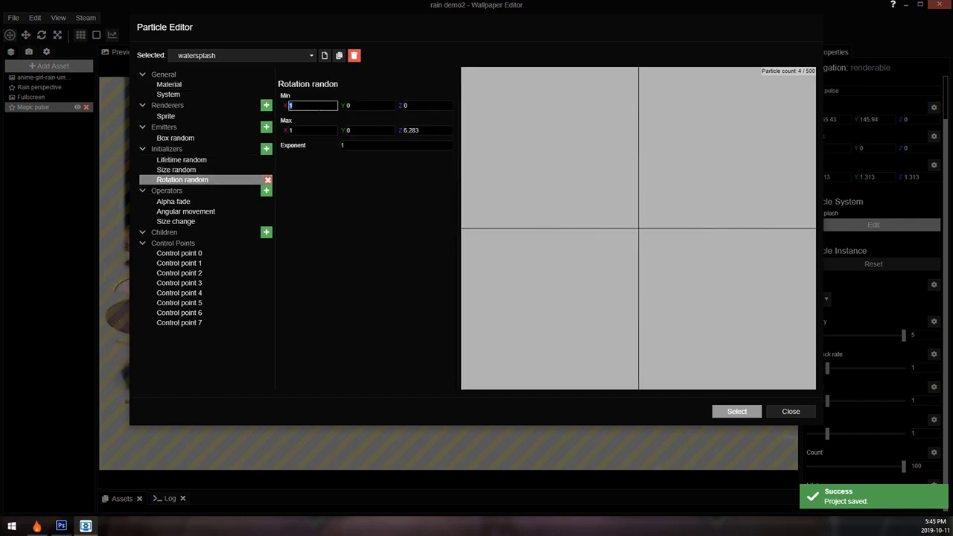
pyautogui.write('1.5')
pyautogui.press('Tab')
pyautogui.press('Tab')
pyautogui.press('Tab')
pyautogui.write('1.5')
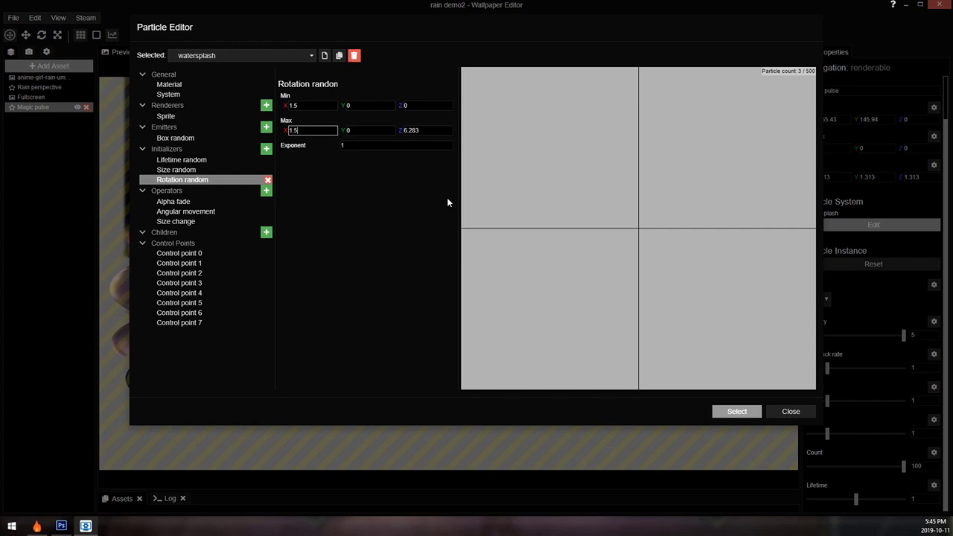
# - Apply the 1.5 X rotation to the watersplash system and inspect the flattened splashes on the ground
pyautogui.click(720, 413)
pyautogui.scroll(3, 290, 336)
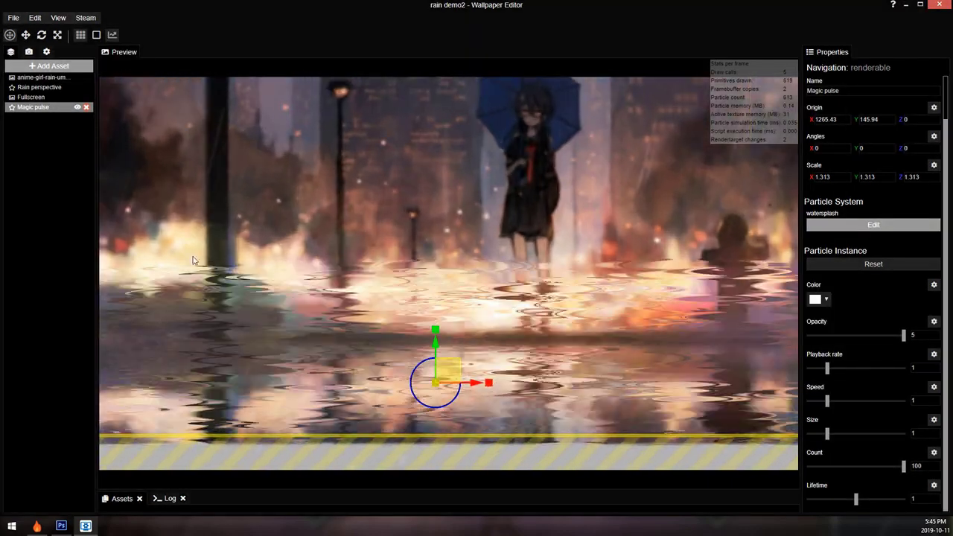
pyautogui.scroll(-2, 453, 274)
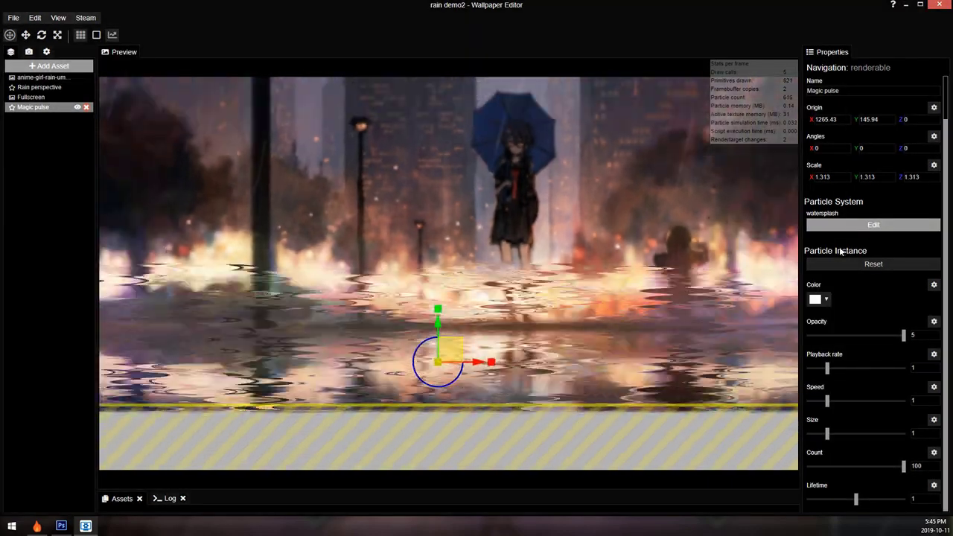
# - Set the Rotation random initializer's minimum X rotation to 1.3 in the watersplash system, apply it and save the project
pyautogui.click(857, 225)
pyautogui.click(246, 180)
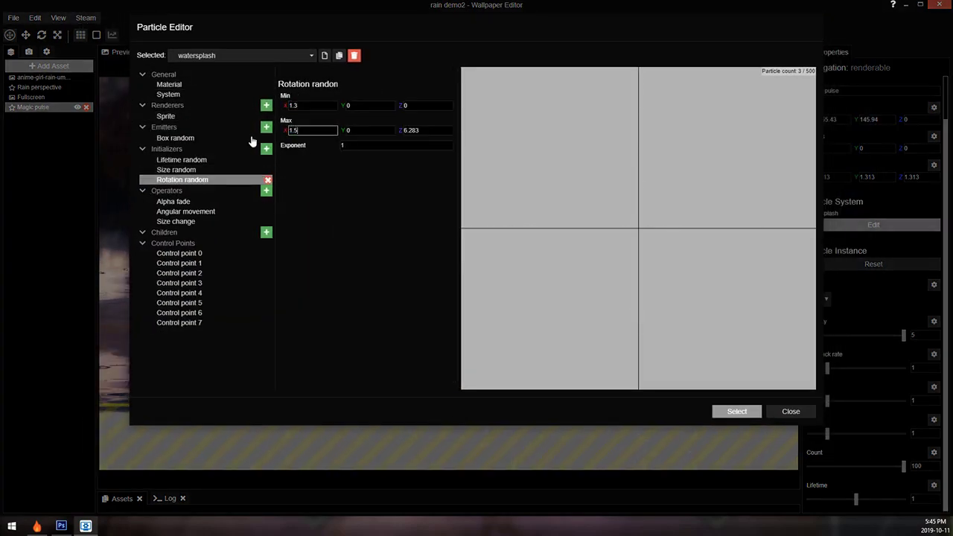
pyautogui.hotkey('ctrl', 's')
pyautogui.click(728, 411)
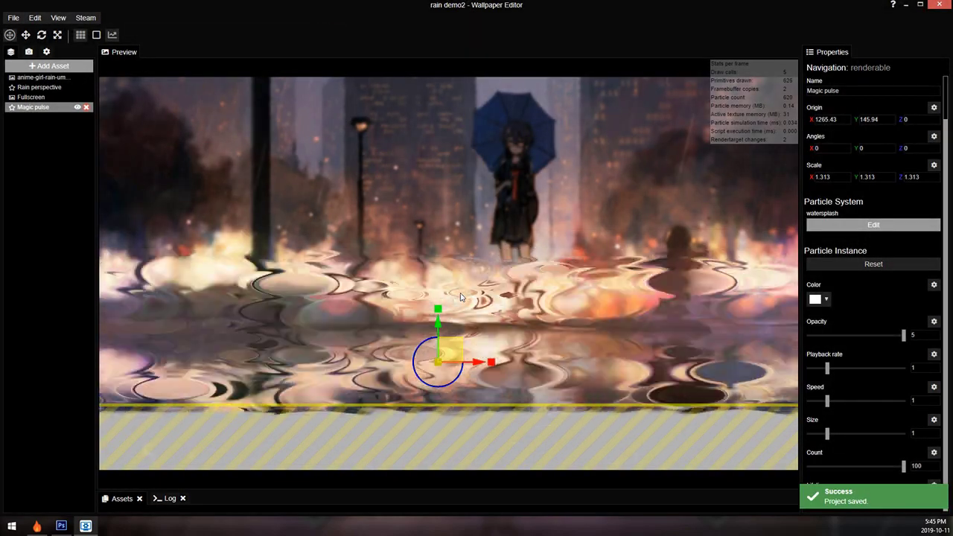
# - Reposition the Magic pulse particles over the reflective ground at about X 1220, Y 102
pyautogui.moveTo(449, 350); pyautogui.dragTo(446, 428)
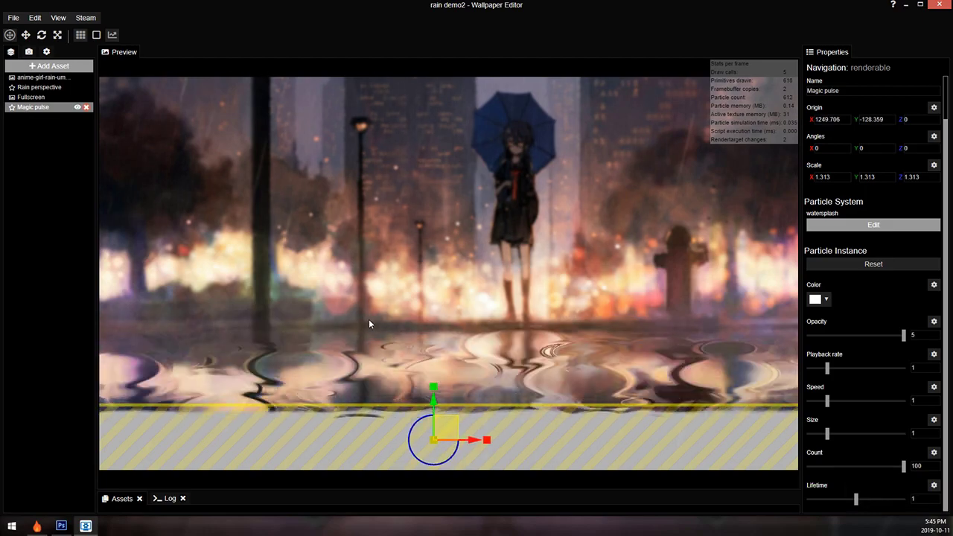
pyautogui.moveTo(449, 427); pyautogui.dragTo(451, 355)
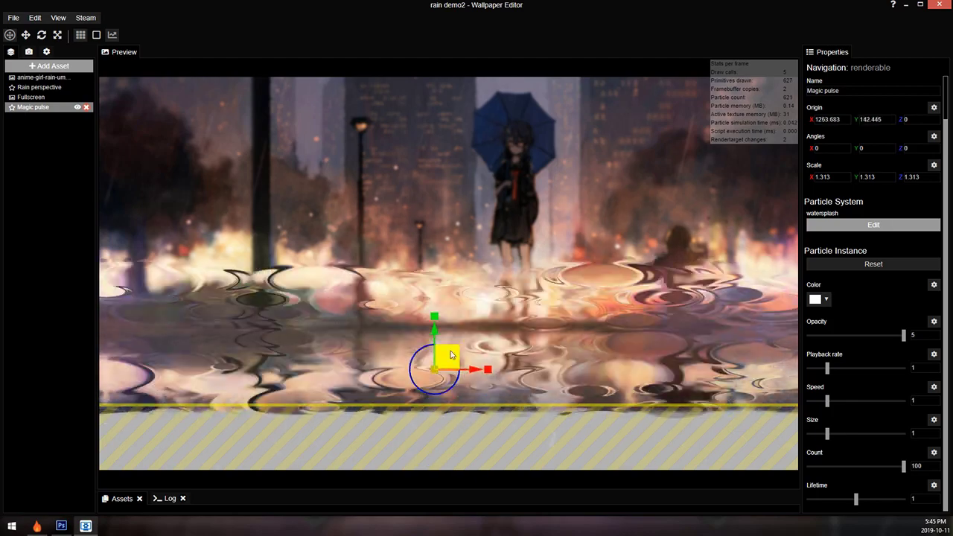
# - Set the watersplash Size random initializer to minimum 15 and maximum 20, apply it, and check the smaller splashes up close
pyautogui.click(873, 224)
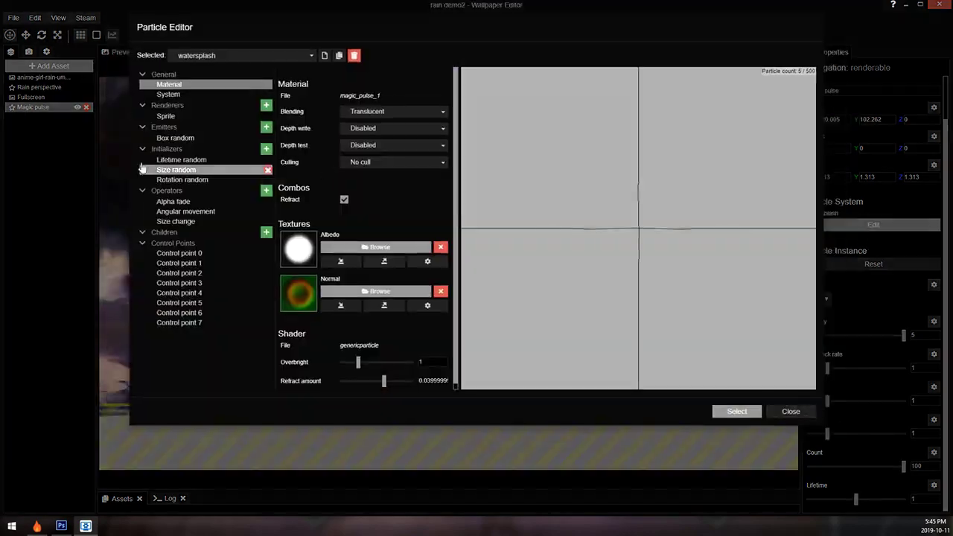
pyautogui.click(149, 170)
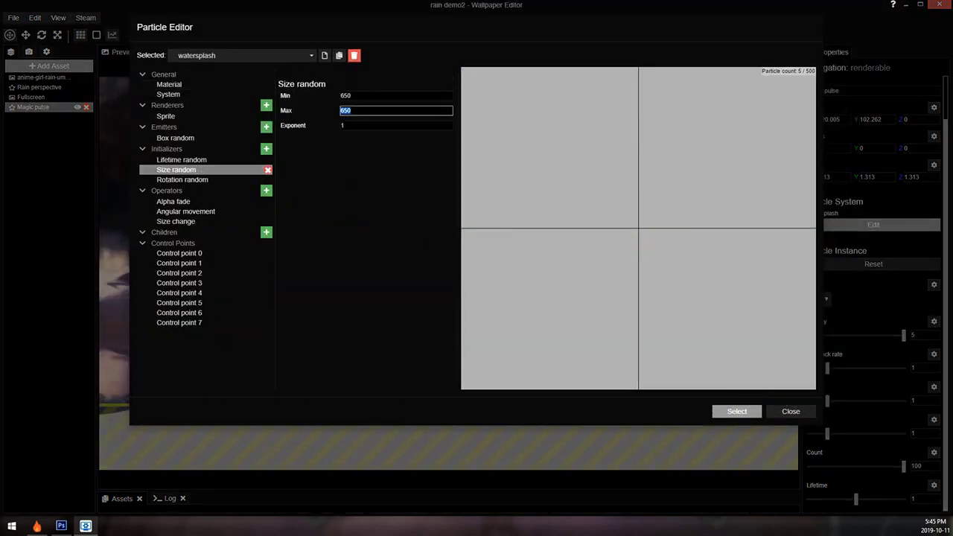
pyautogui.hotkey('shift', 'Tab')
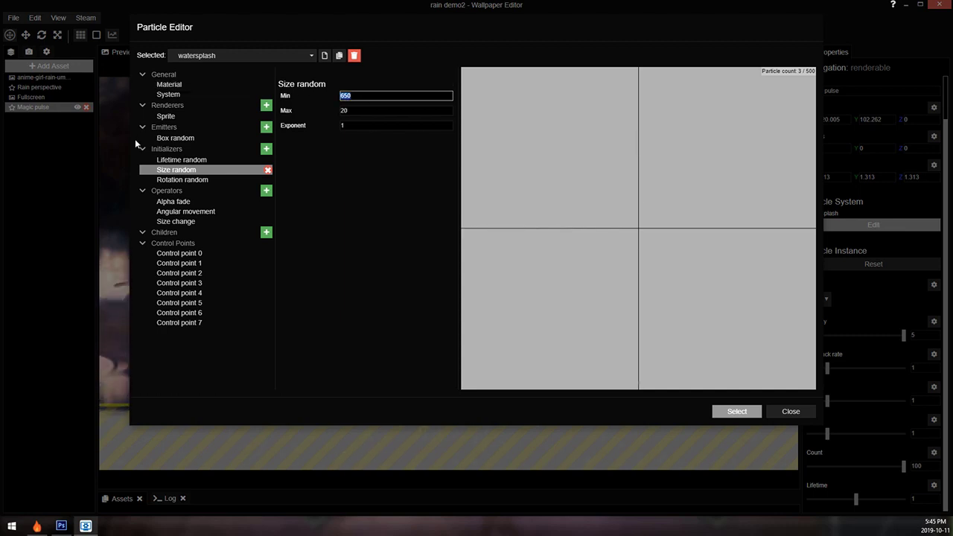
pyautogui.write('15')
pyautogui.click(742, 415)
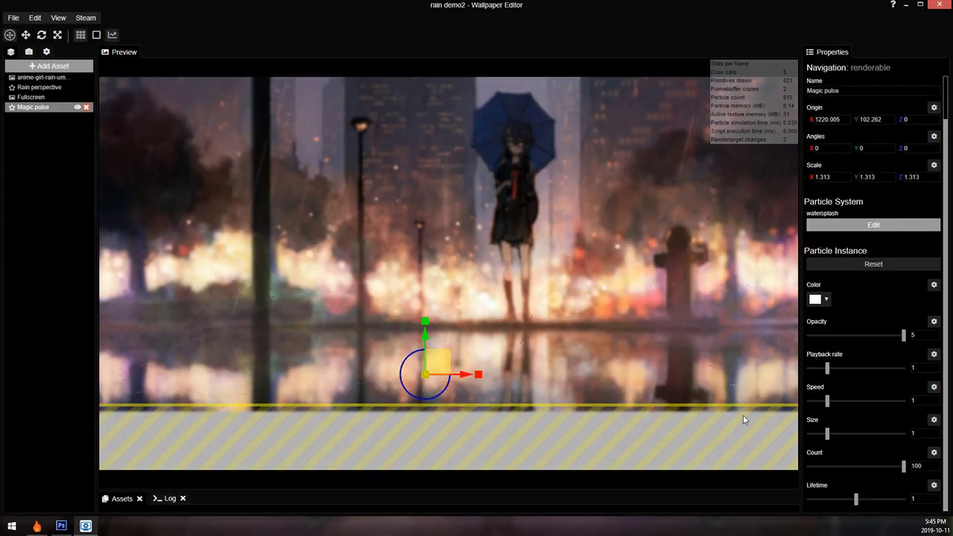
pyautogui.scroll(10, 475, 350)
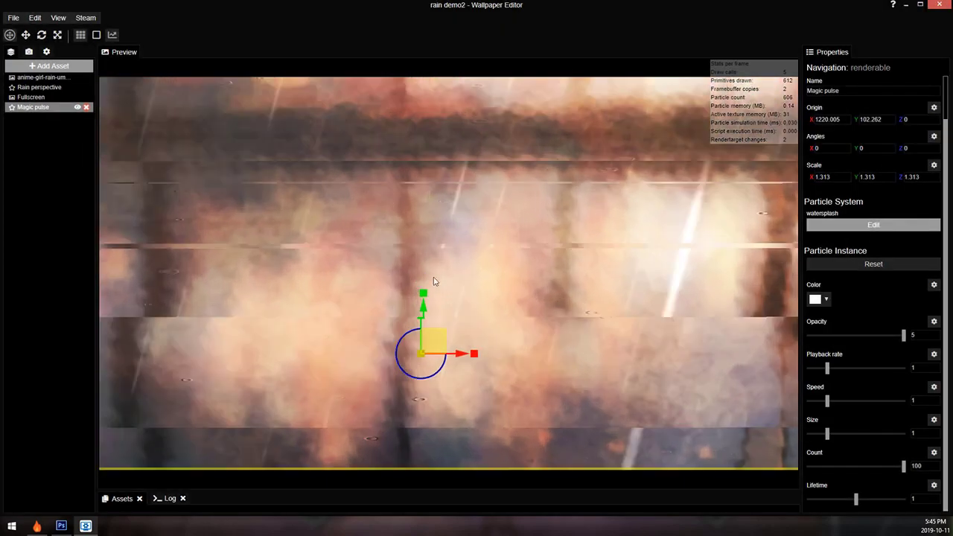
pyautogui.scroll(-5, 325, 260)
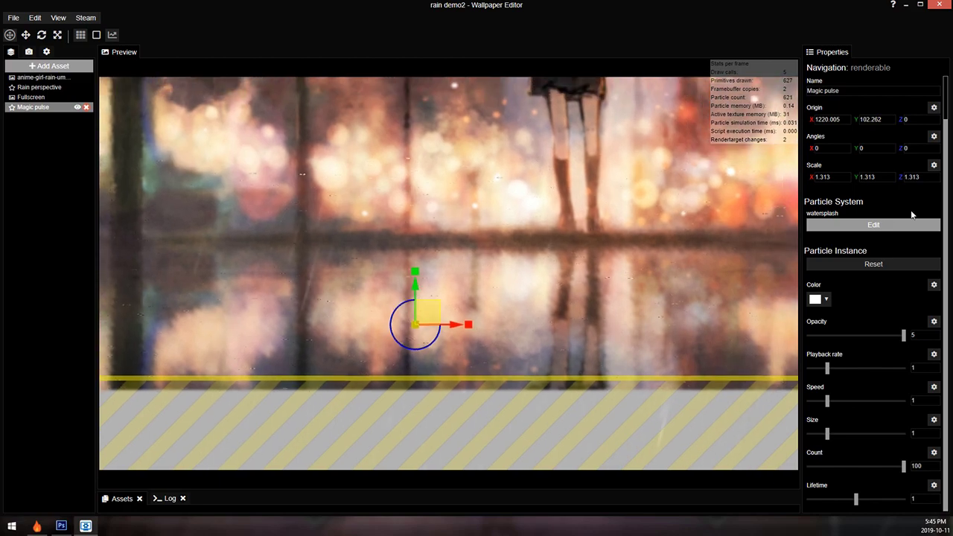
# - Set the watersplash Box random emitter's maximum Y distance to 150 and apply the change
pyautogui.click(875, 225)
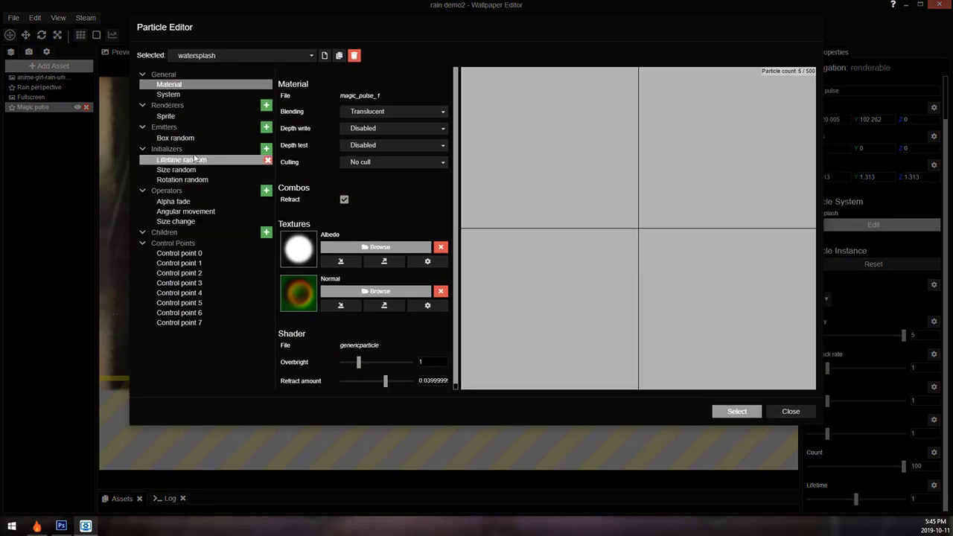
pyautogui.click(223, 139)
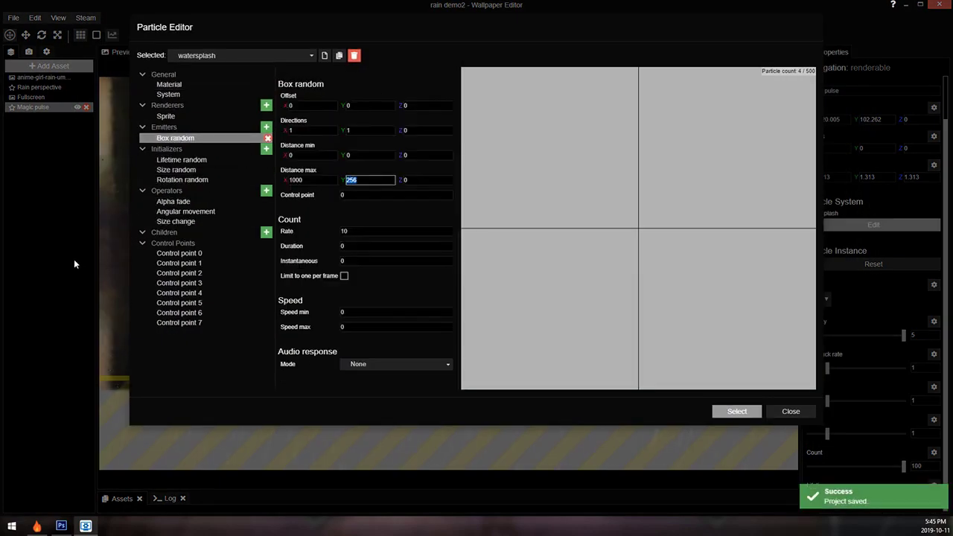
pyautogui.write('150')
pyautogui.click(734, 412)
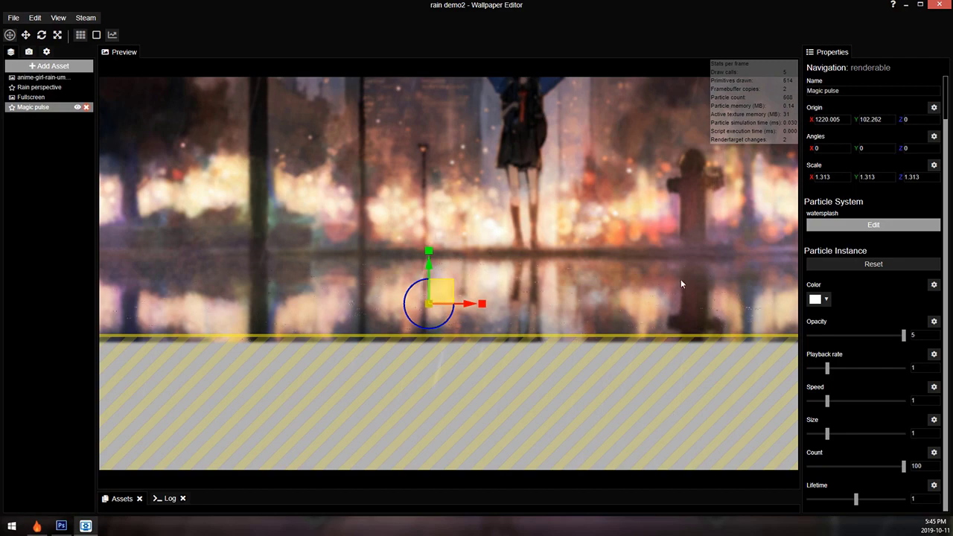
# - Try a particle instance Count of 1000 and an Opacity of 10 on the Magic pulse layer
pyautogui.scroll(-1, 681, 281)
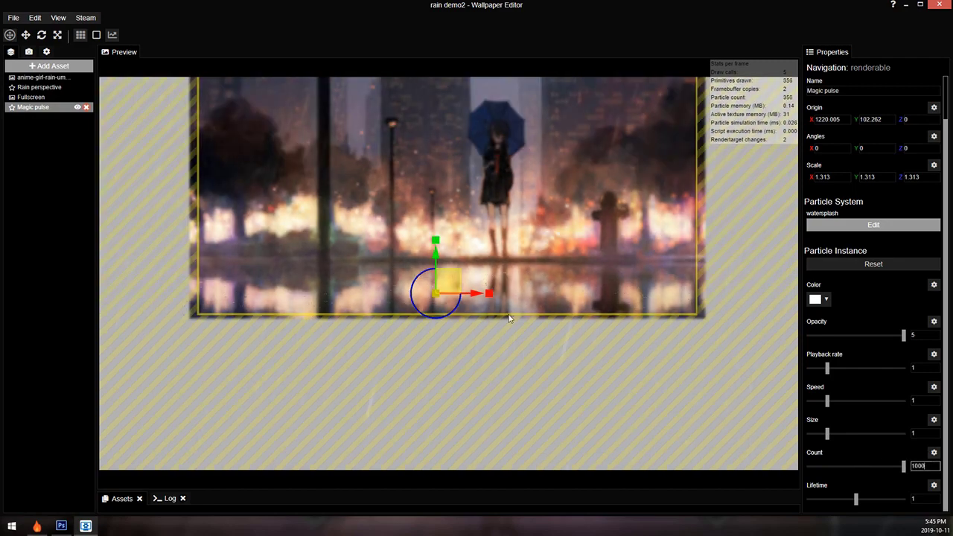
pyautogui.scroll(3, 509, 318)
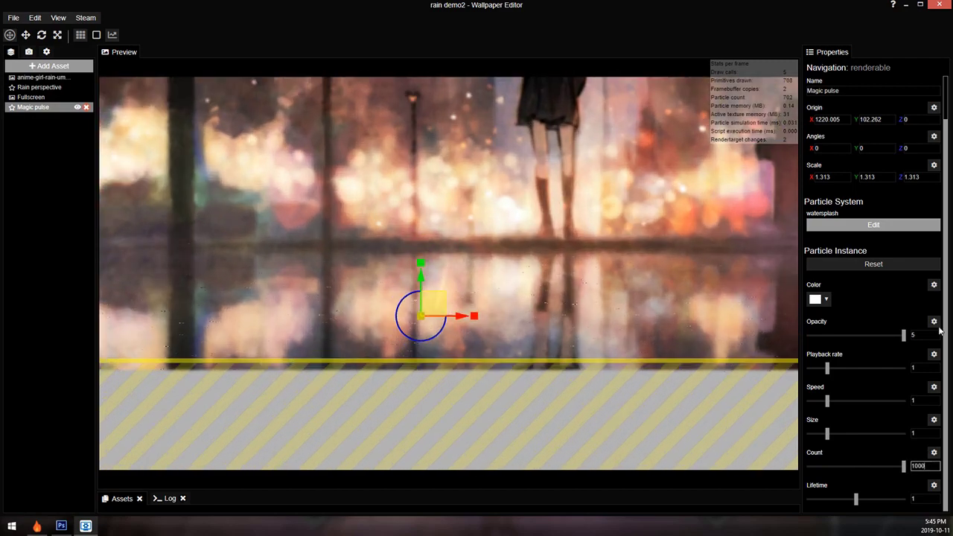
pyautogui.scroll(-1, 449, 285)
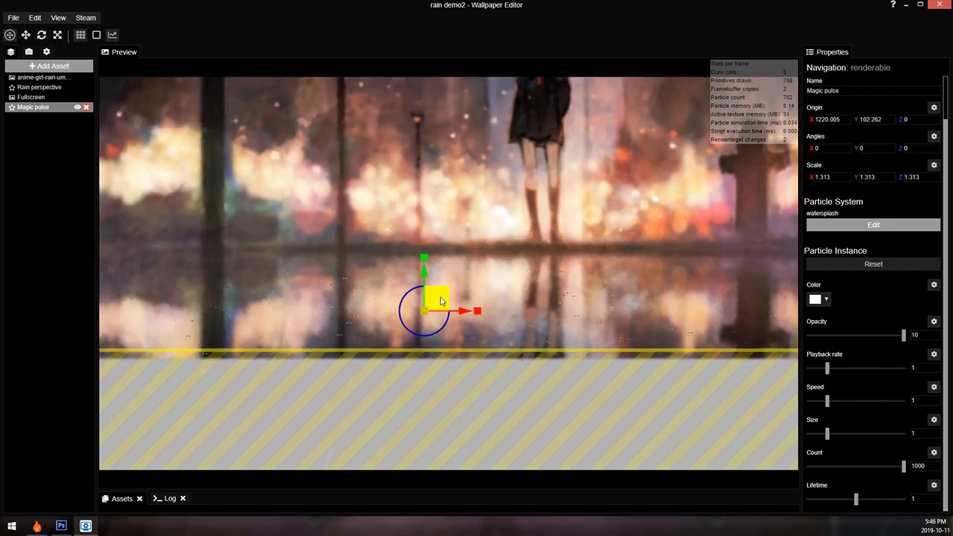
# - Move the Magic pulse particles down to about X 1213, Y 68, and set their Opacity to 3 and Count to 1
pyautogui.moveTo(441, 301); pyautogui.dragTo(439, 313)
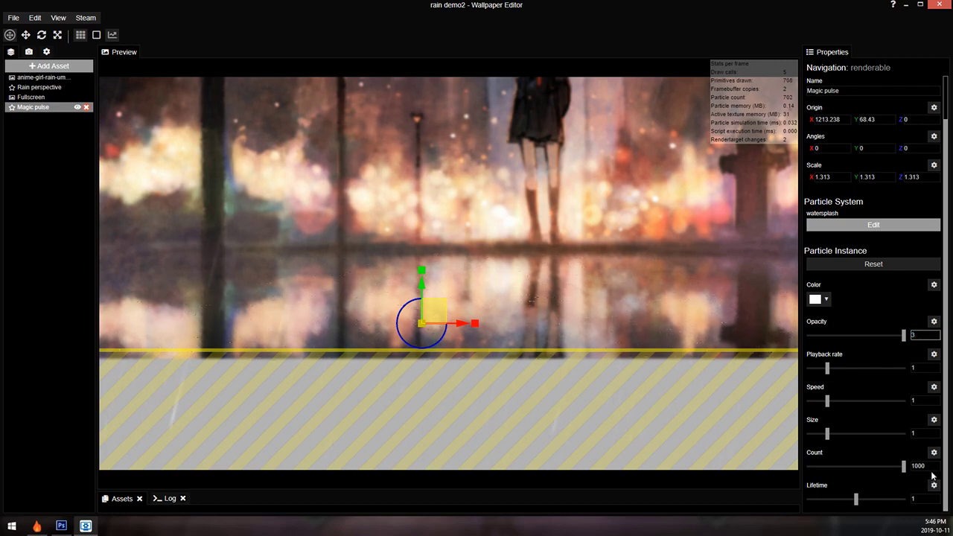
pyautogui.write('1')
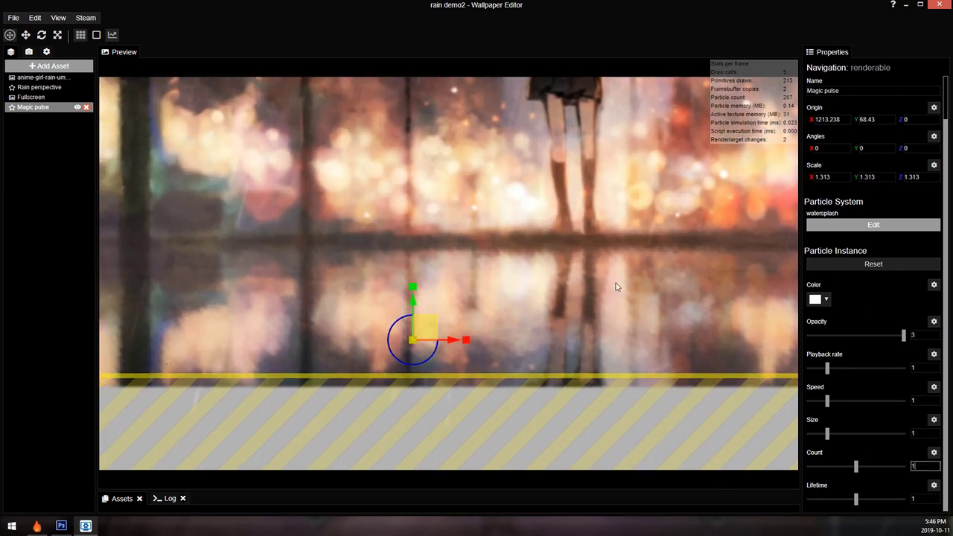
# - Set the watersplash Box random emitter's Rate to 150, save and apply it, and inspect the denser splashes on the ground
pyautogui.click(873, 224)
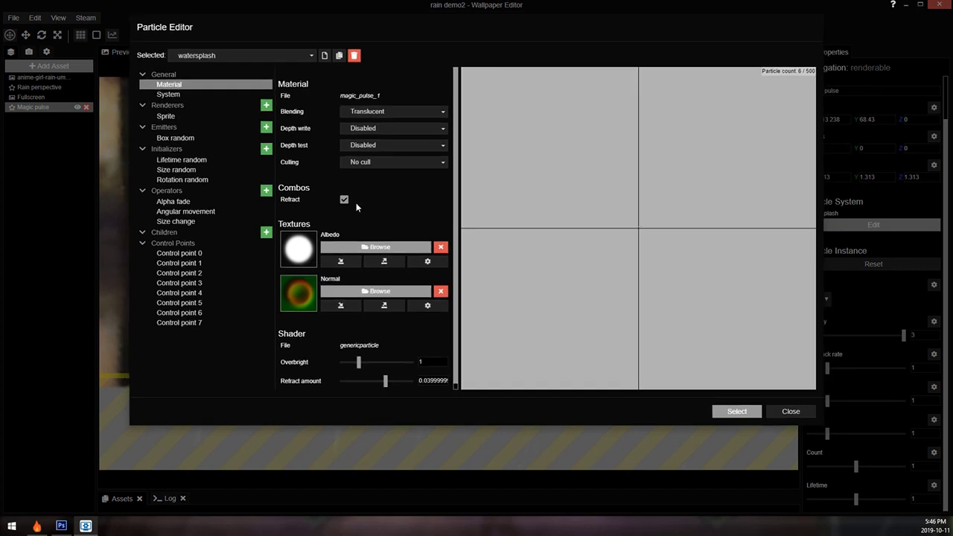
pyautogui.click(182, 141)
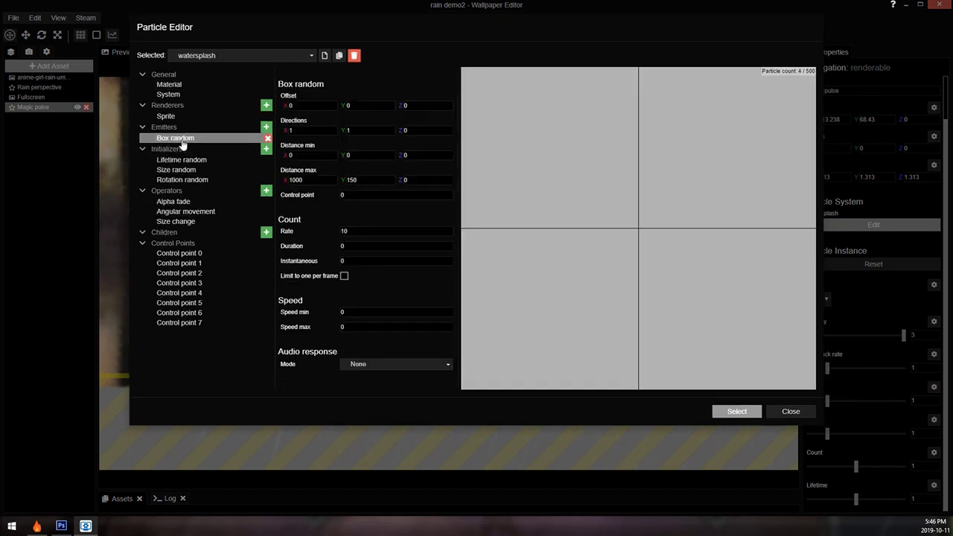
pyautogui.click(355, 229)
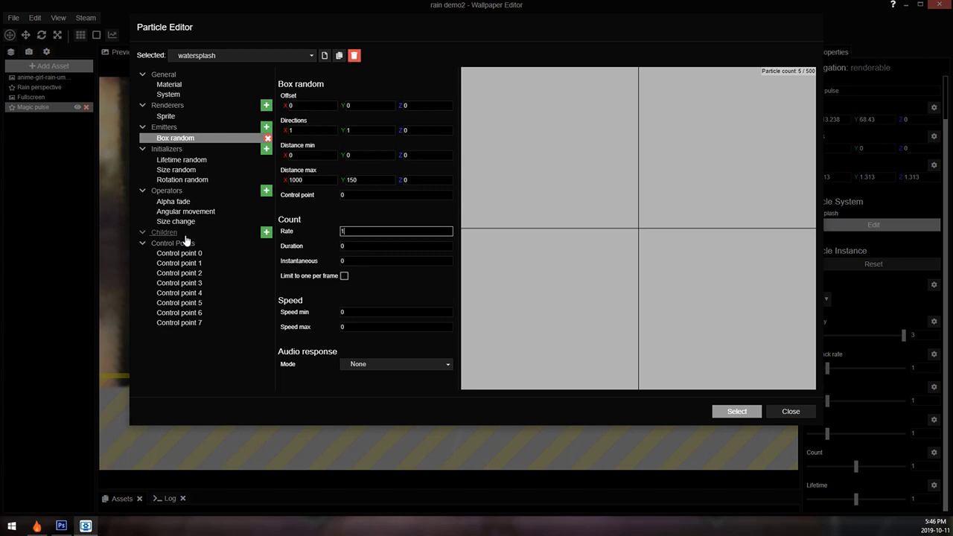
pyautogui.write('150')
pyautogui.hotkey('ctrl', 's')
pyautogui.click(717, 414)
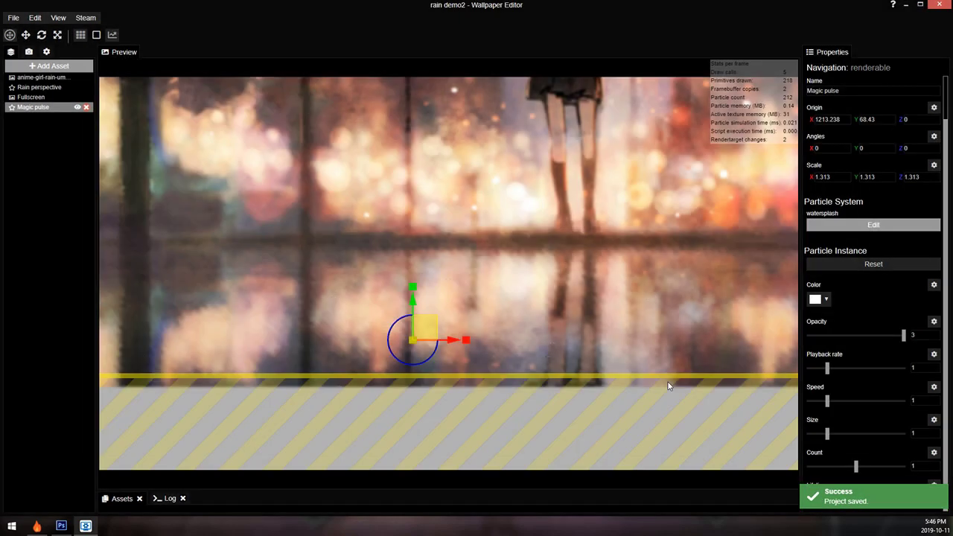
pyautogui.scroll(2, 618, 323)
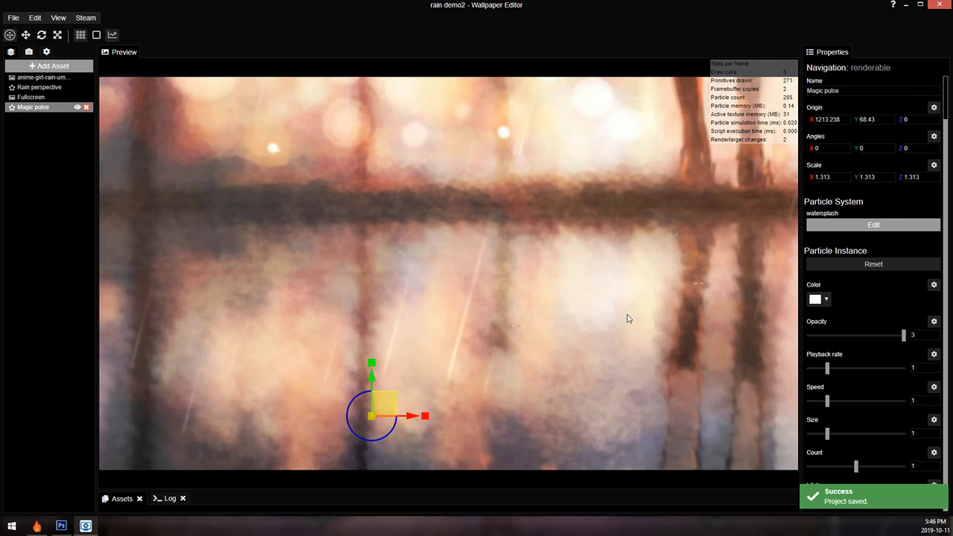
pyautogui.scroll(-2, 601, 347)
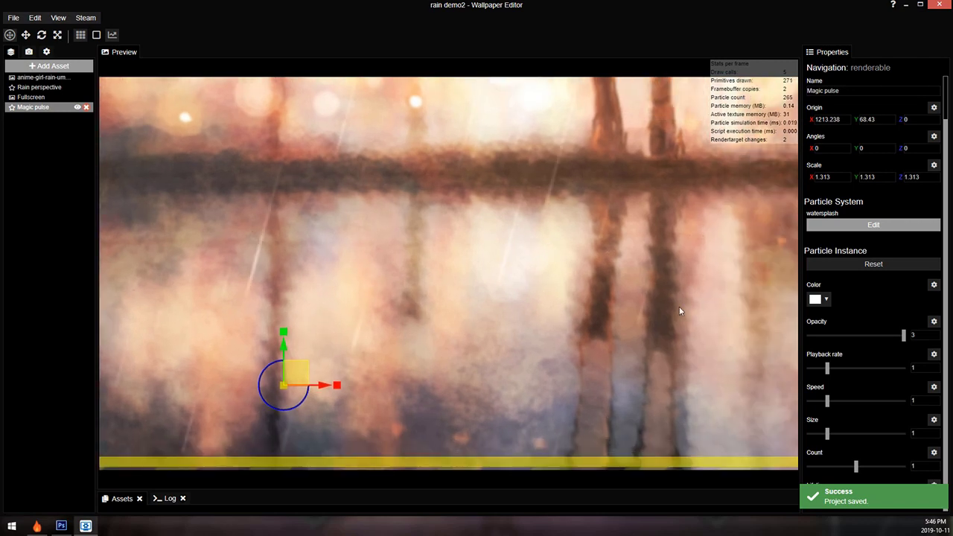
# - Raise the watersplash material's Overbright to about 1.64, apply it and save the project
pyautogui.click(875, 226)
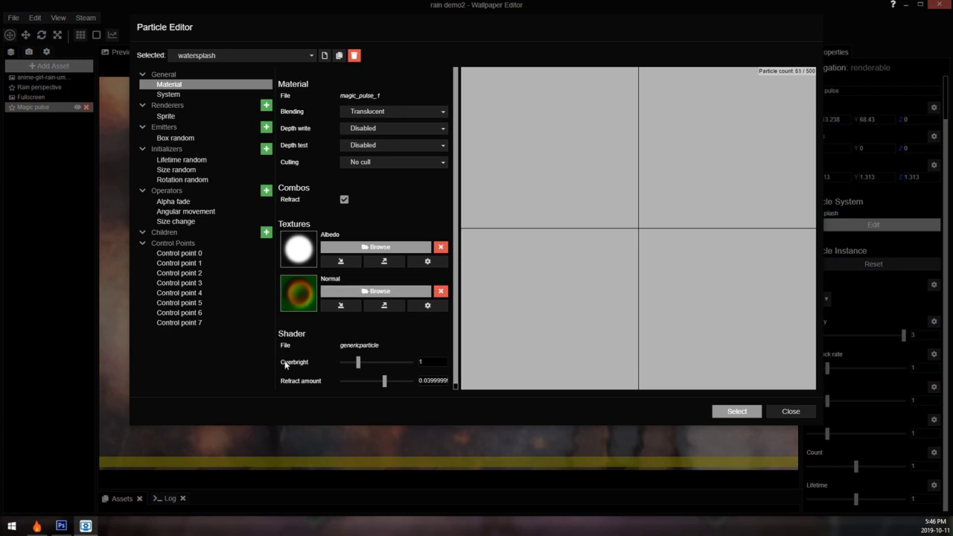
pyautogui.hotkey('ctrl', 's')
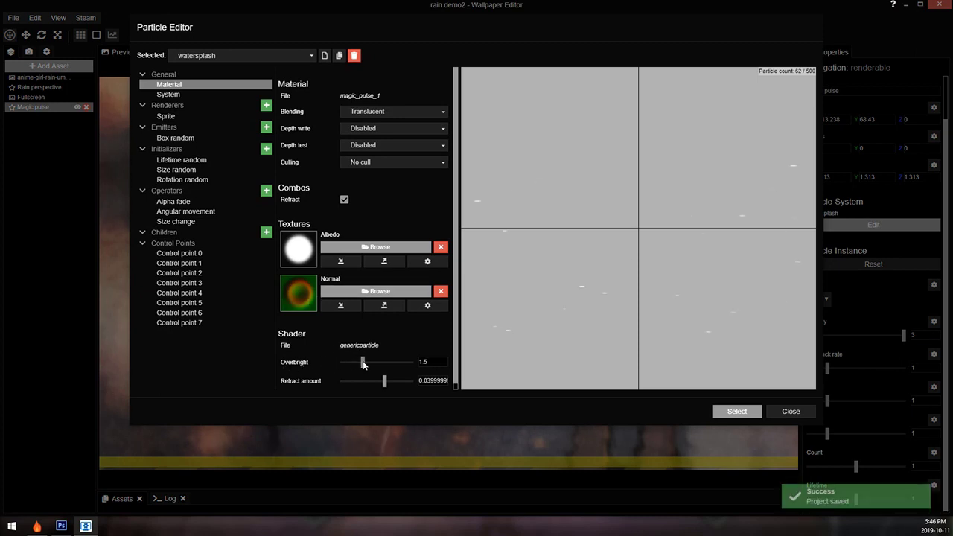
pyautogui.moveTo(363, 363)
pyautogui.mouseDown()
pyautogui.moveTo(354, 365)
pyautogui.moveTo(395, 364)
pyautogui.moveTo(365, 363)
pyautogui.mouseUp()
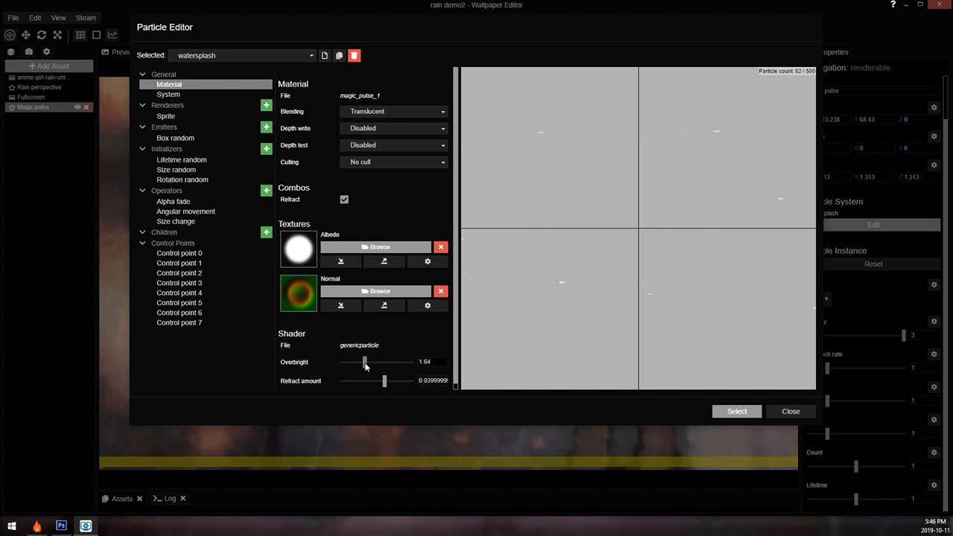
pyautogui.click(735, 412)
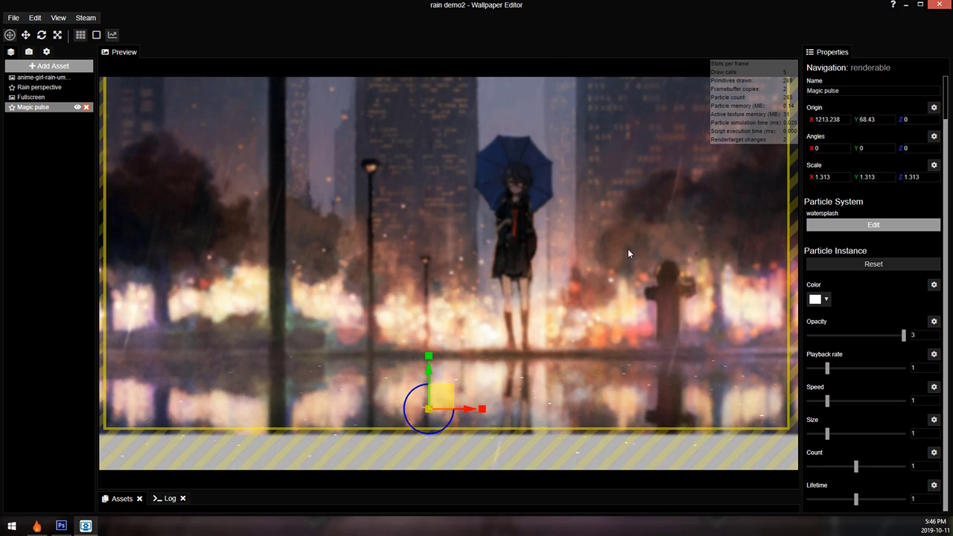
pyautogui.hotkey('ctrl', 's')
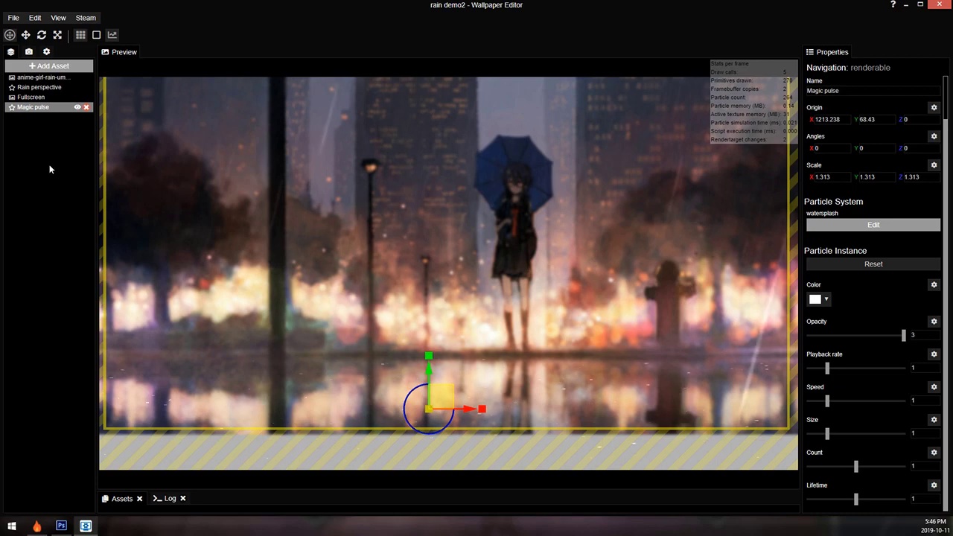
# - Add the Spark preset as a new particle layer and delete that layer again
pyautogui.click(69, 66)
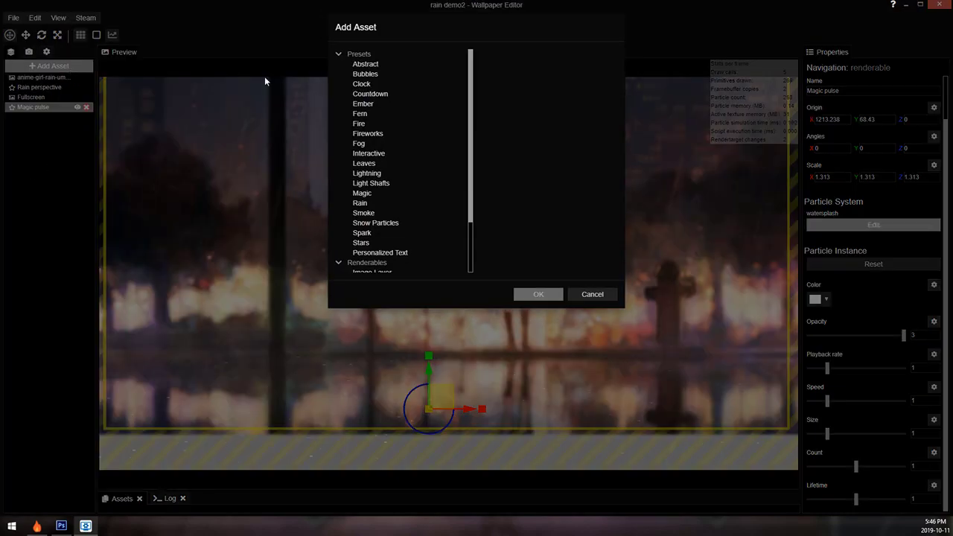
pyautogui.click(386, 234)
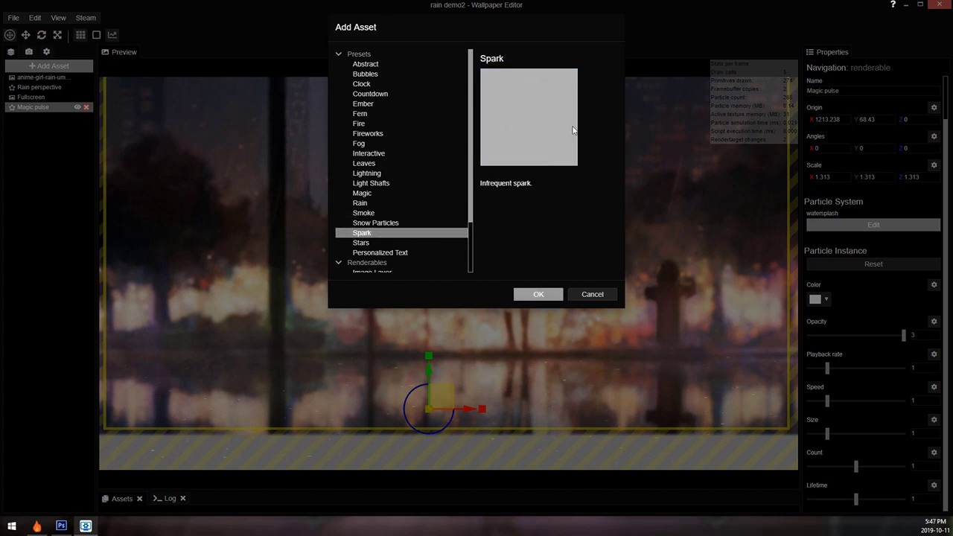
pyautogui.click(539, 295)
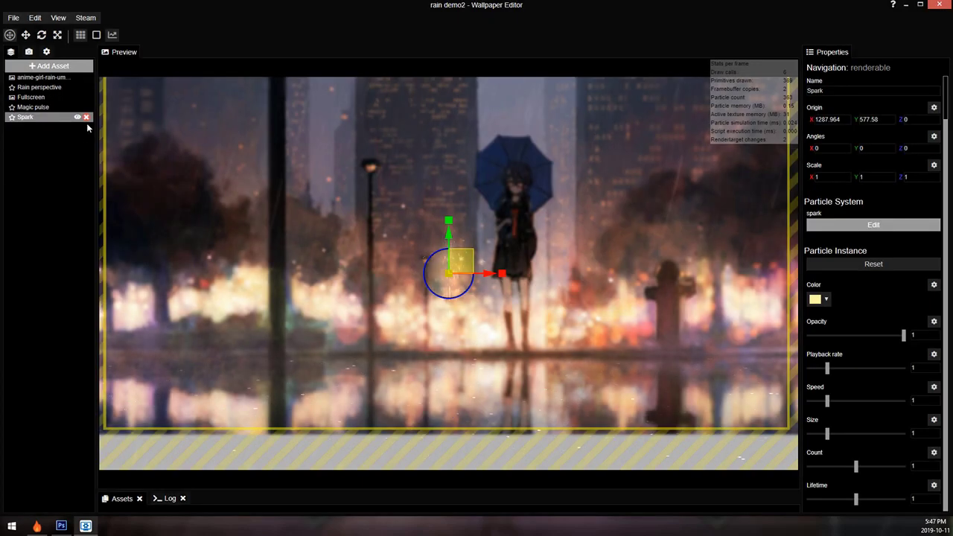
pyautogui.click(85, 118)
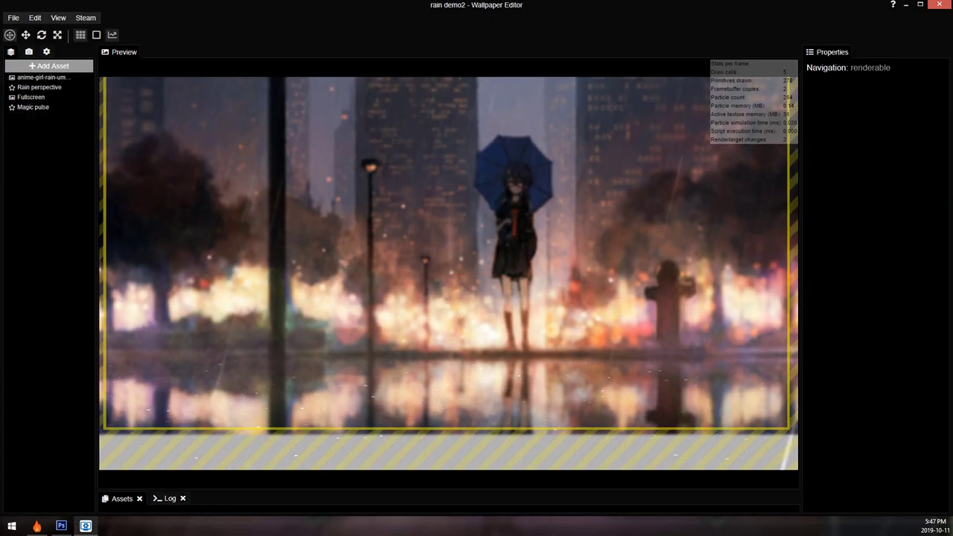
# - Enlarge the assets area, save the project and reopen it from the recent projects
pyautogui.moveTo(222, 488); pyautogui.dragTo(234, 435)
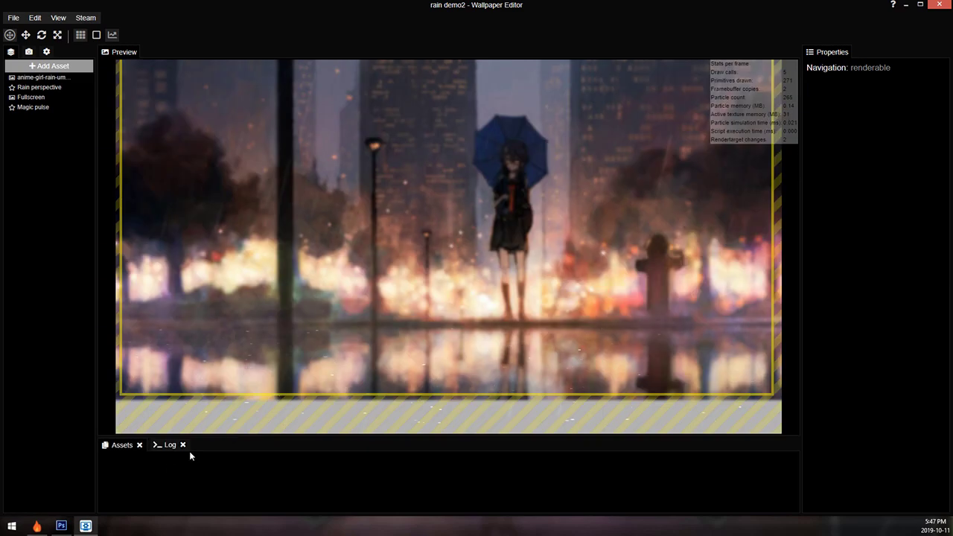
pyautogui.click(13, 18)
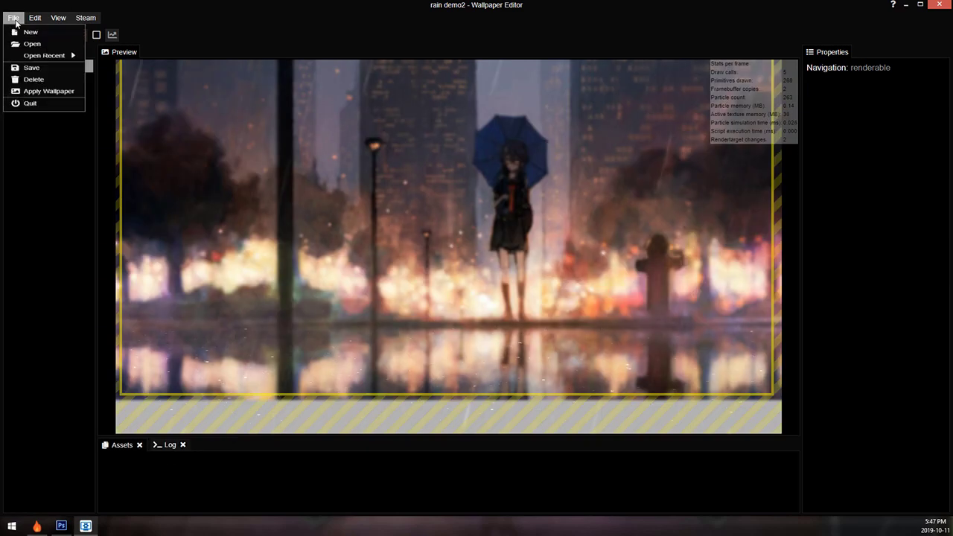
pyautogui.click(30, 74)
pyautogui.click(13, 18)
pyautogui.moveTo(45, 61)
pyautogui.click(152, 62)
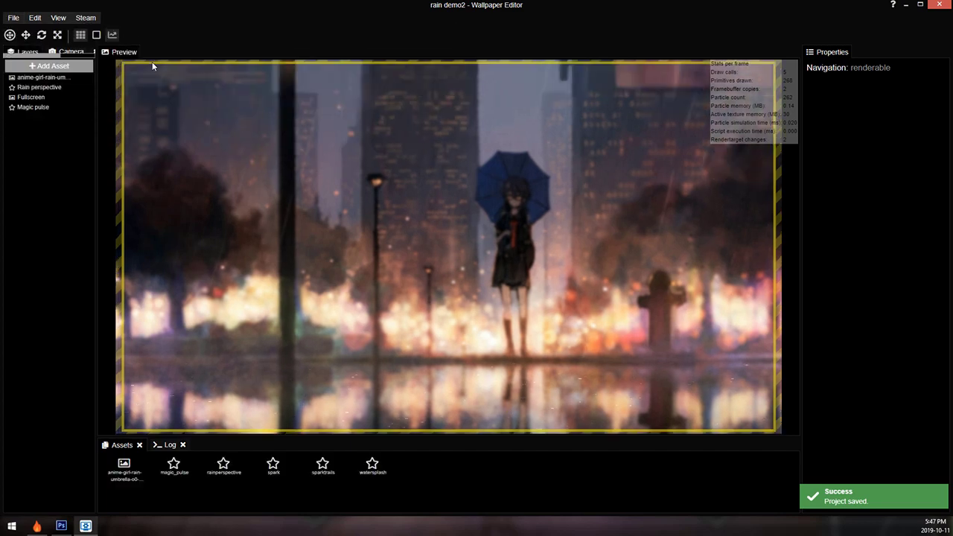
# - Add the sparktrails asset as a particle layer and move it to about X 1699, Y 869
pyautogui.click(398, 240)
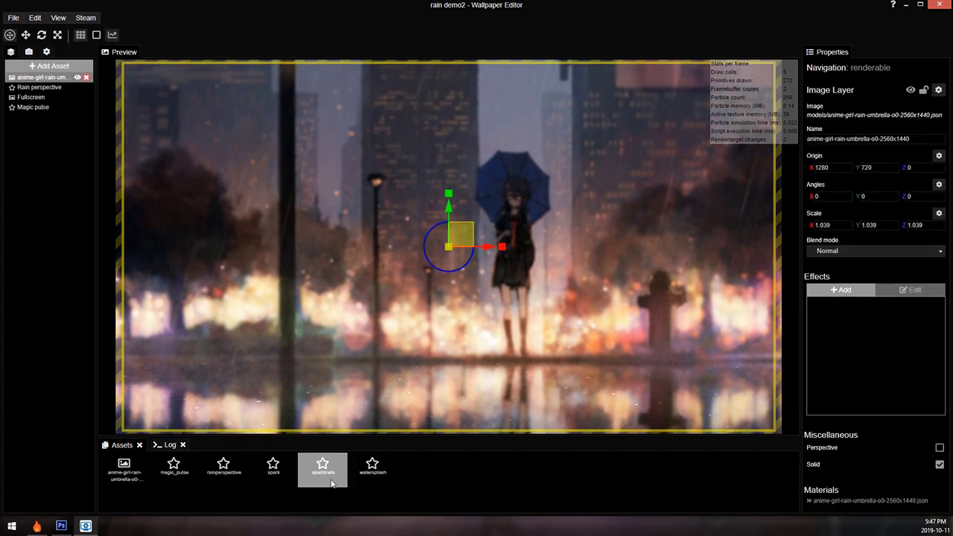
pyautogui.moveTo(327, 482); pyautogui.dragTo(56, 216)
pyautogui.moveTo(461, 233); pyautogui.dragTo(567, 196)
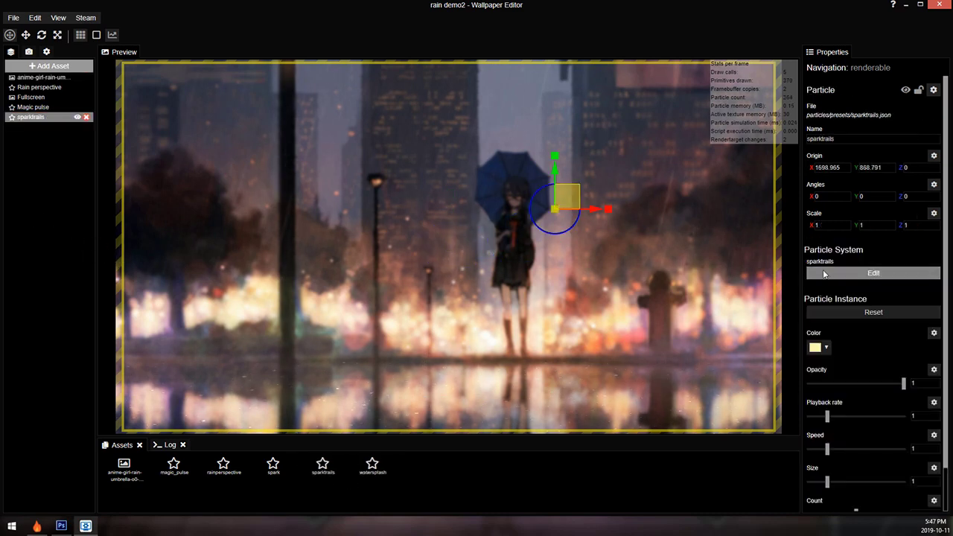
# - Set the scene's background color to black
pyautogui.scroll(-3, 577, 263)
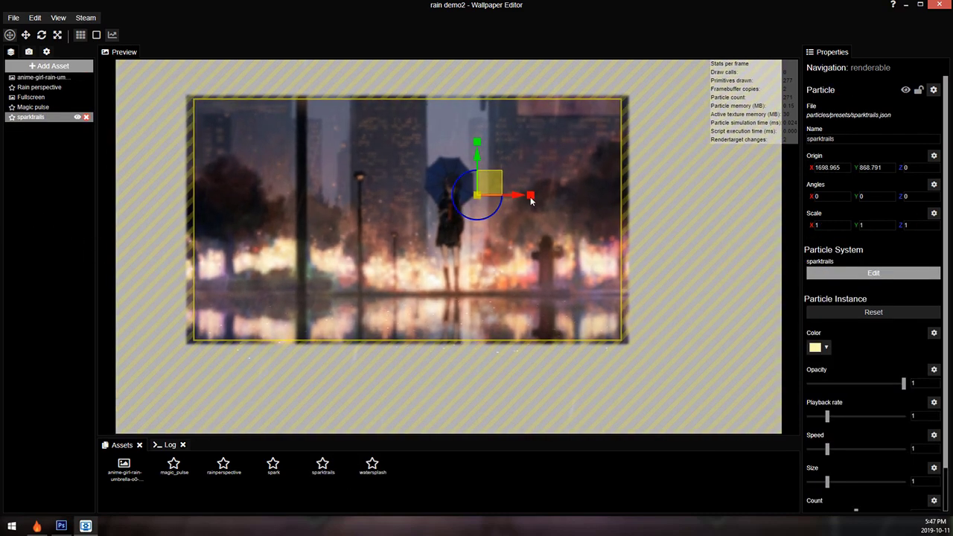
pyautogui.click(47, 53)
pyautogui.click(26, 99)
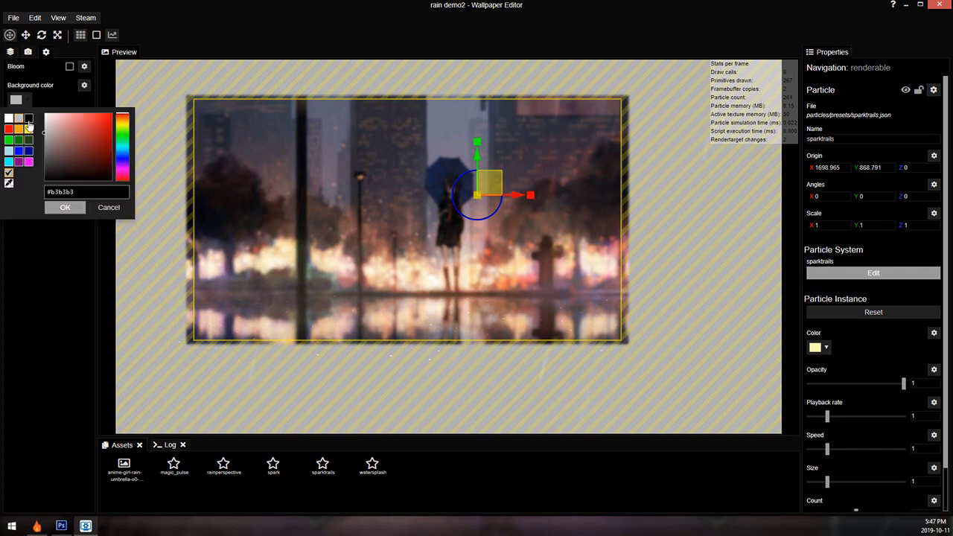
pyautogui.click(26, 119)
pyautogui.click(64, 207)
pyautogui.scroll(2, 443, 138)
pyautogui.moveTo(444, 138); pyautogui.dragTo(500, 171)
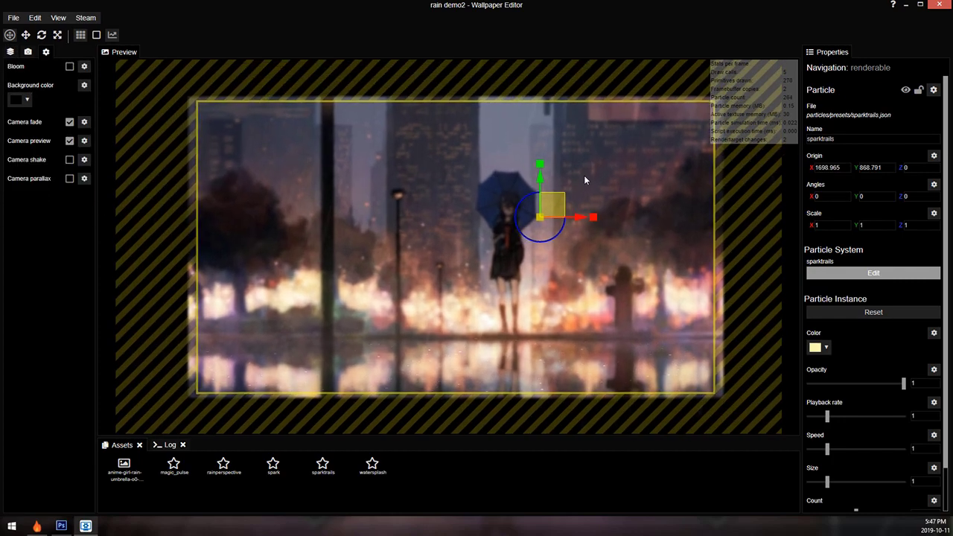
# - Open the sparktrails particle system for editing and duplicate it under the name waterdroplets
pyautogui.click(863, 276)
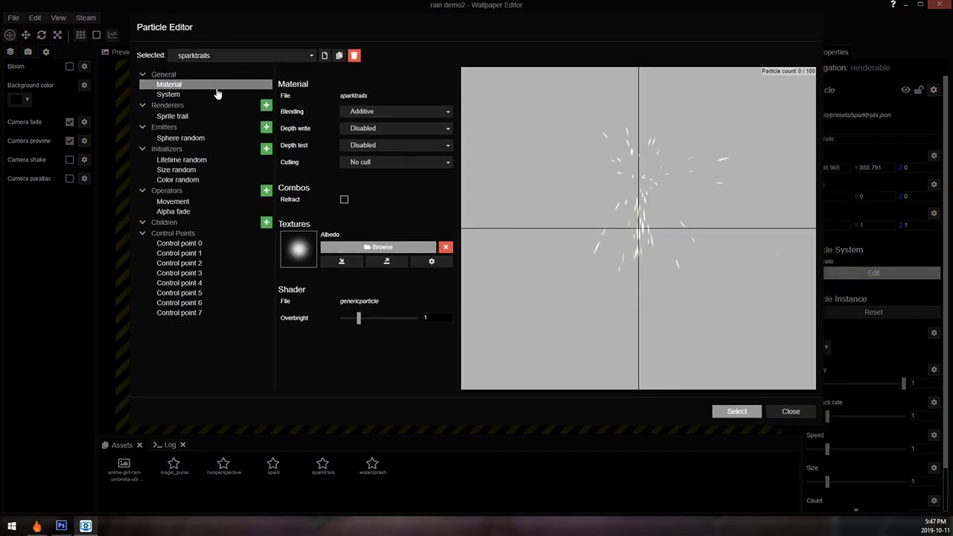
pyautogui.click(339, 55)
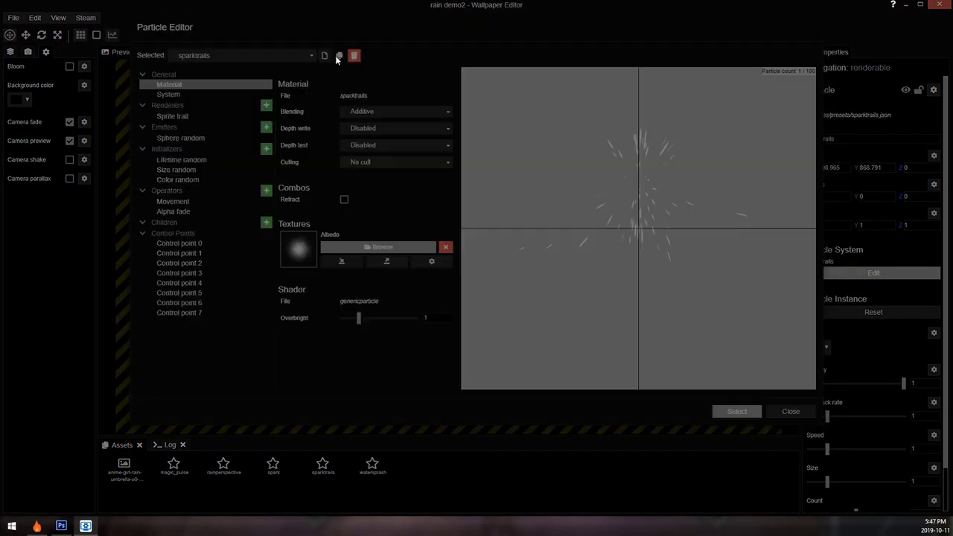
pyautogui.write('waterdroplets')
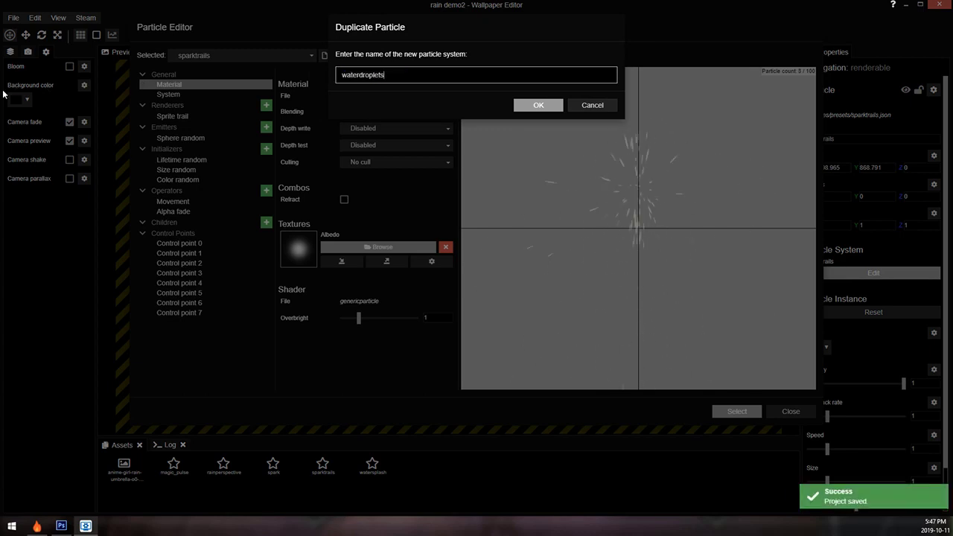
pyautogui.click(540, 104)
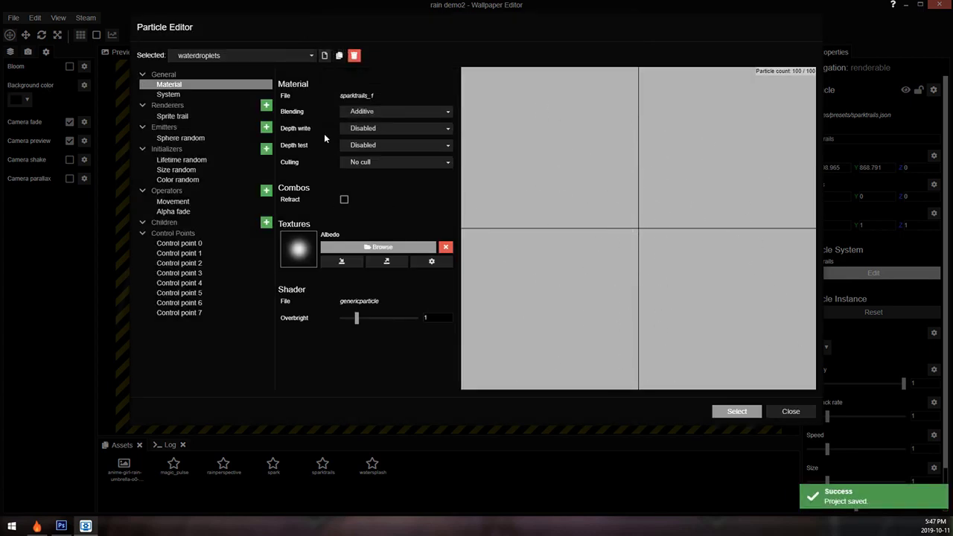
# - In the waterdroplets Sphere random emitter, clear Speed max and Distance min and set Distance max to 10
pyautogui.click(199, 141)
pyautogui.click(365, 331)
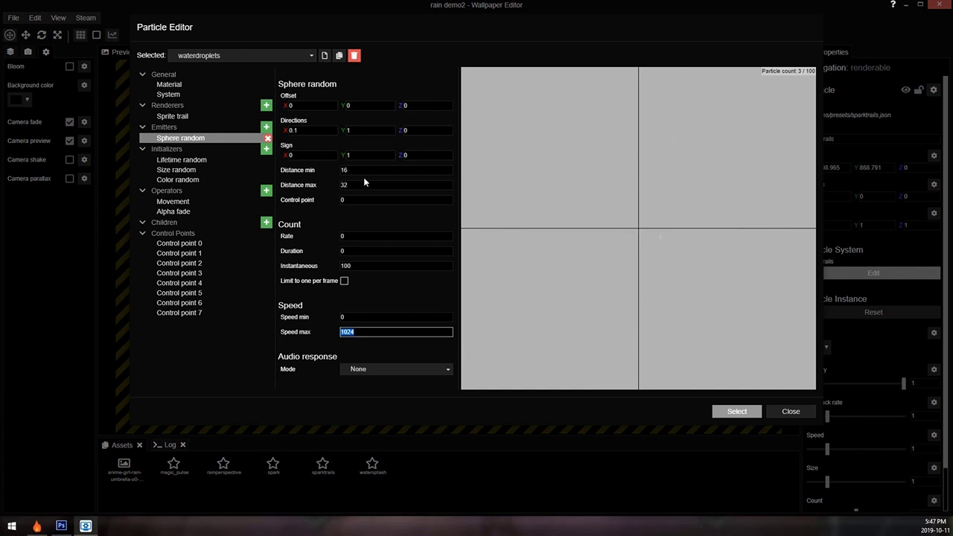
pyautogui.press('BackSpace')
pyautogui.click(344, 171)
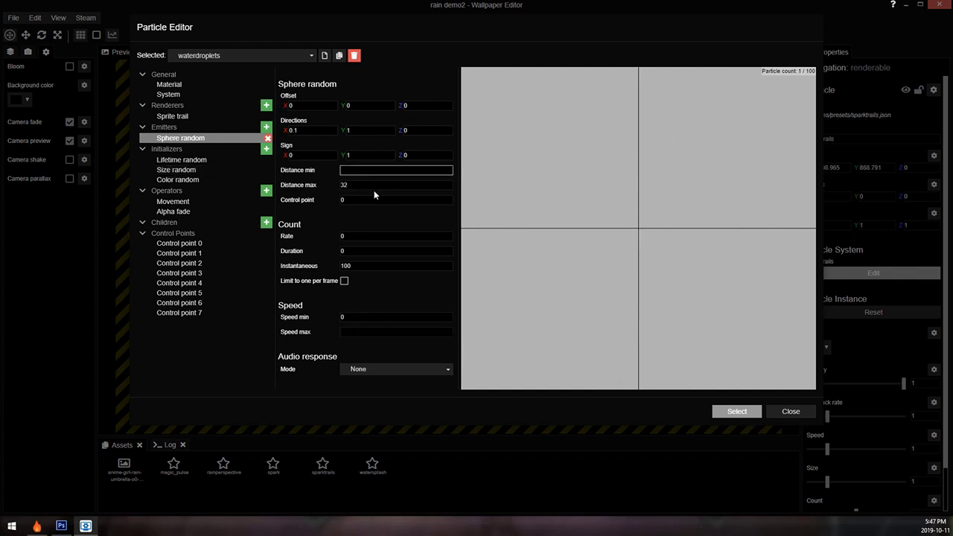
pyautogui.press('Tab')
pyautogui.write('10')
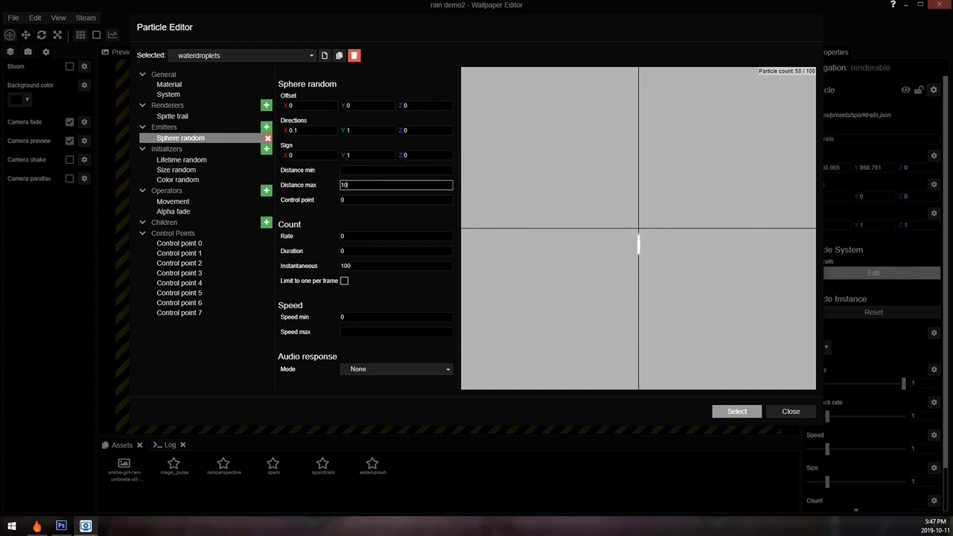
# - Set the Movement operator's Y gravity to -200 and add a Velocity random initializer with Y Min and Y Max of 100
pyautogui.click(183, 202)
pyautogui.click(369, 105)
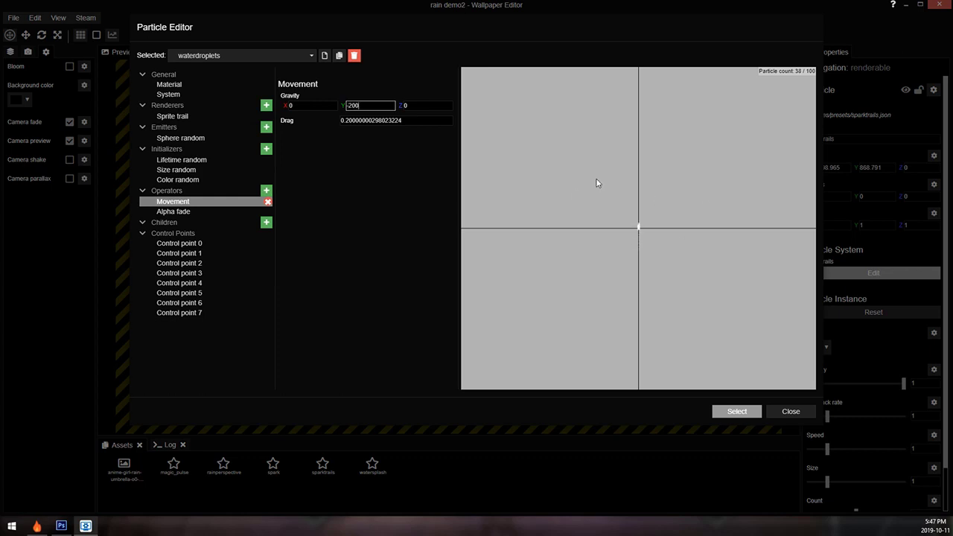
pyautogui.click(266, 149)
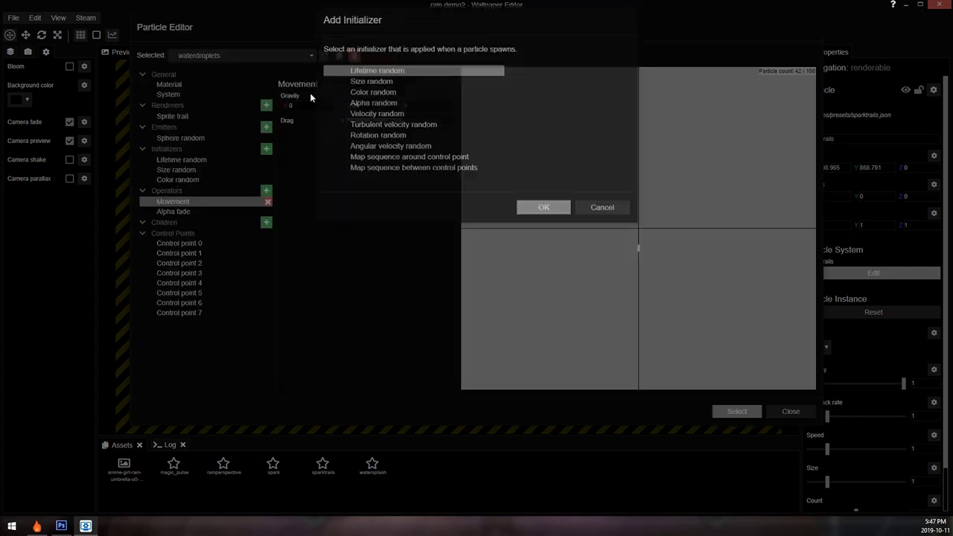
pyautogui.doubleClick(389, 117)
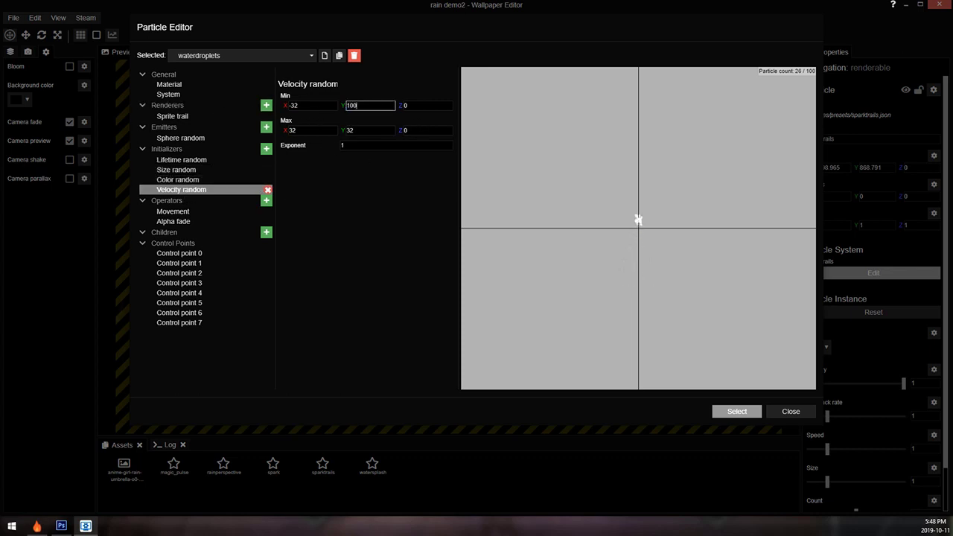
pyautogui.click(376, 131)
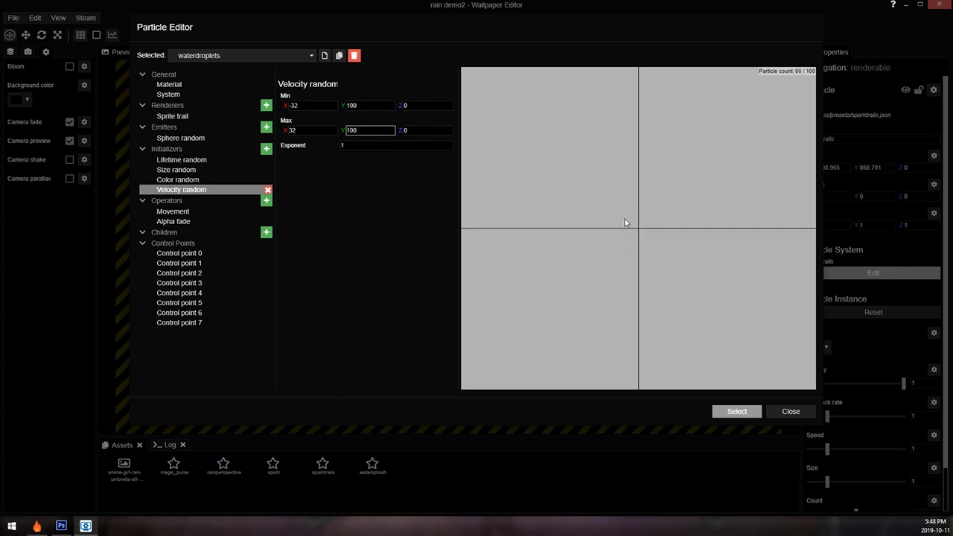
pyautogui.press('Return')
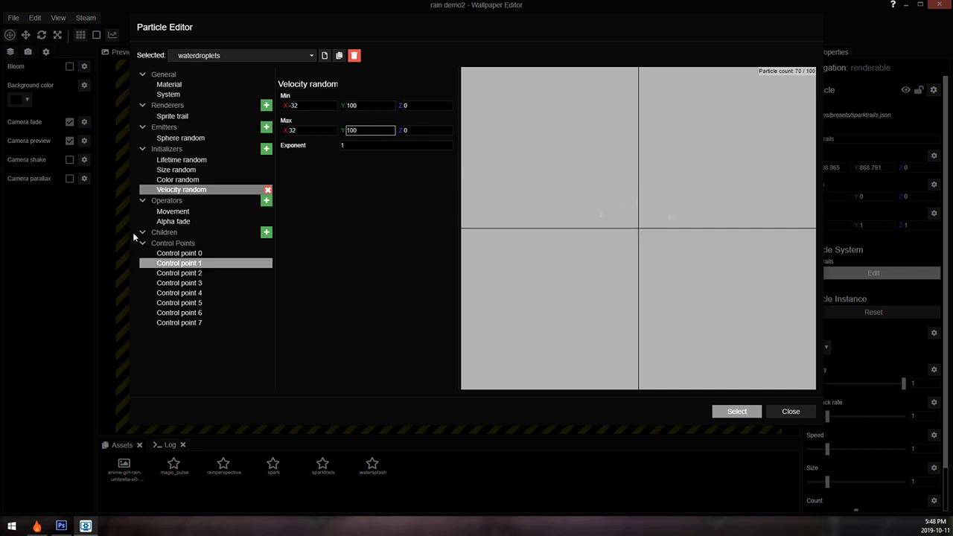
# - Remove the Color random initializer from waterdroplets and add an Alpha random initializer instead
pyautogui.click(186, 222)
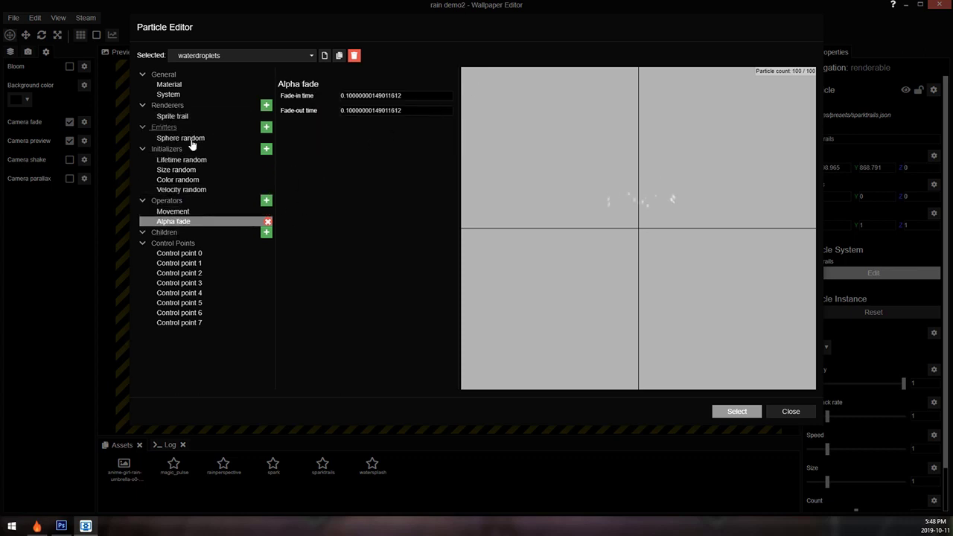
pyautogui.click(268, 179)
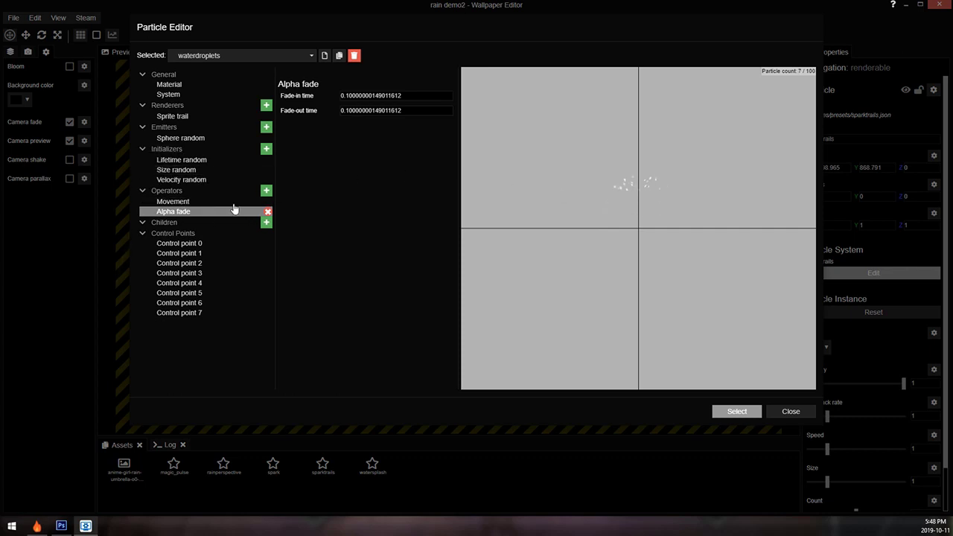
pyautogui.click(266, 148)
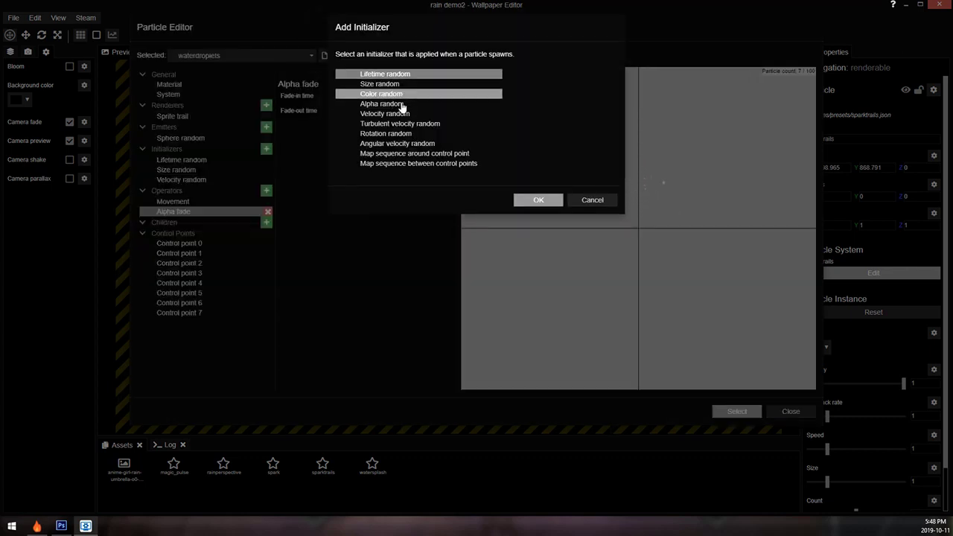
pyautogui.doubleClick(409, 105)
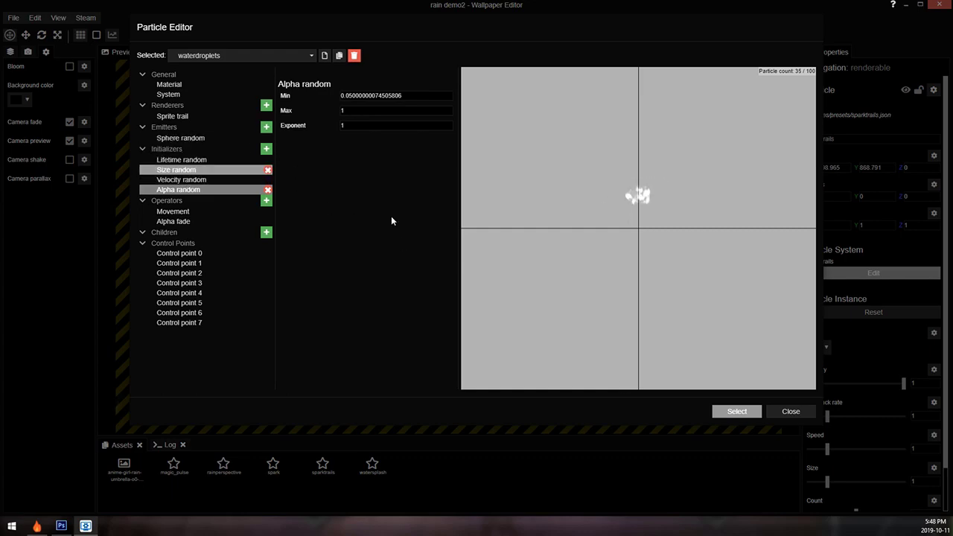
# - Apply the waterdroplets particle system, save the project and delete the sparktrails layer from the scene
pyautogui.click(729, 414)
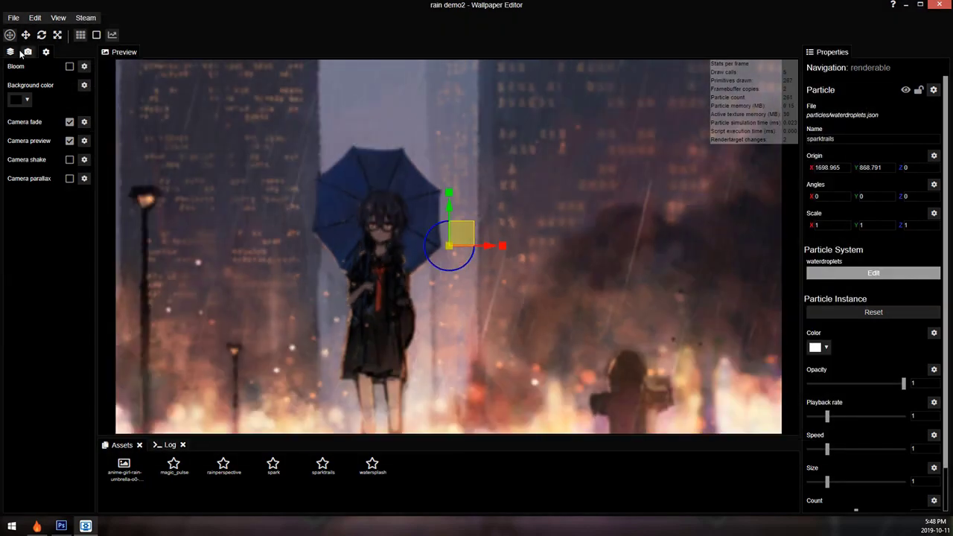
pyautogui.click(11, 51)
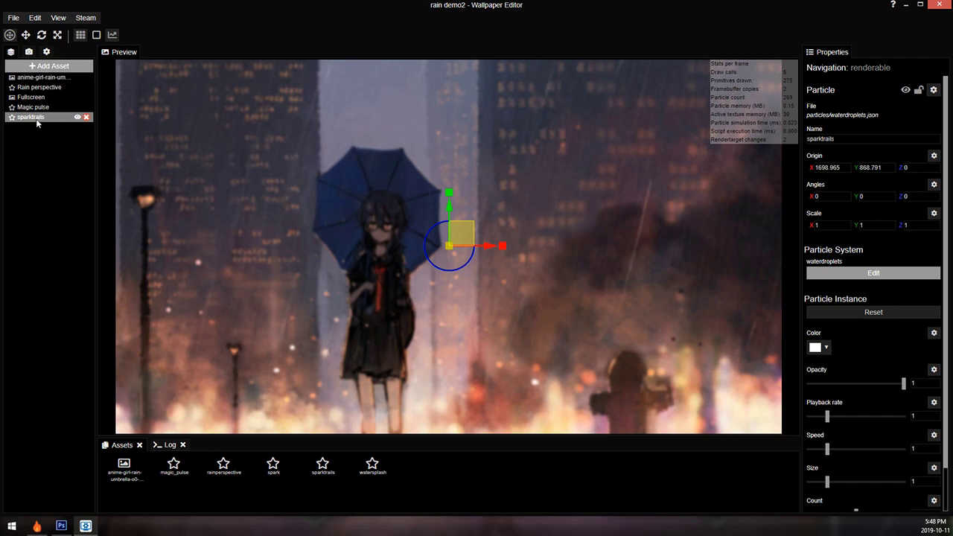
pyautogui.hotkey('ctrl', 's')
pyautogui.click(87, 117)
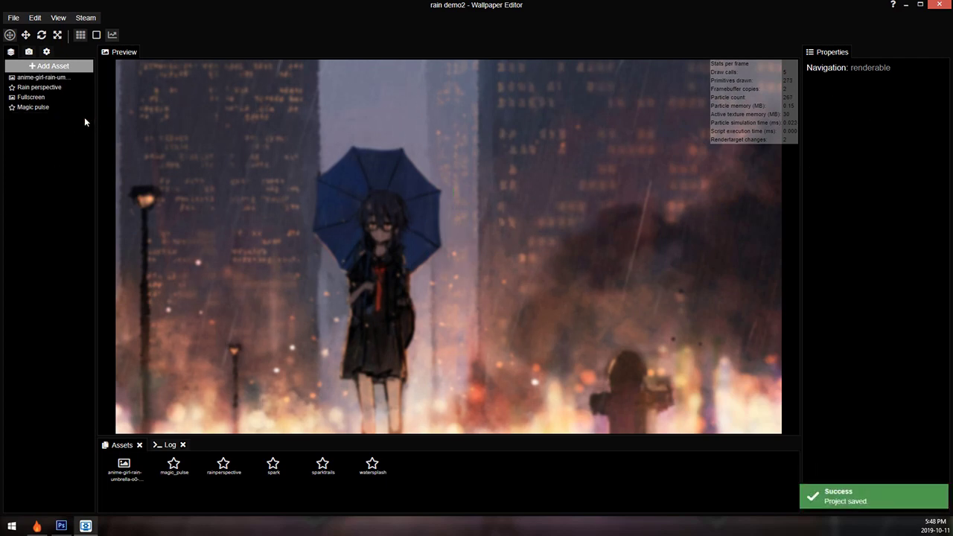
# - Open the Magic pulse layer's watersplash particle system and add waterdroplets as its child
pyautogui.click(44, 107)
pyautogui.click(864, 276)
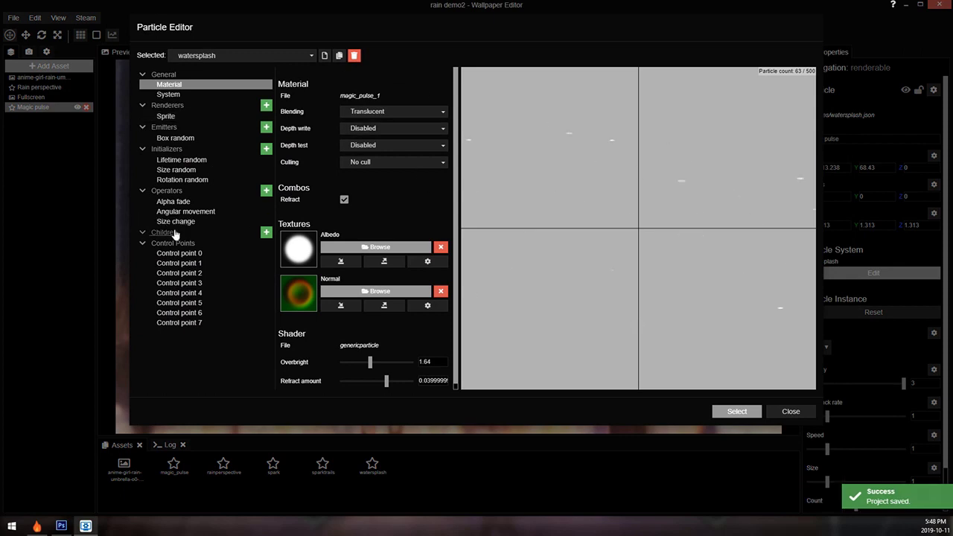
pyautogui.click(266, 233)
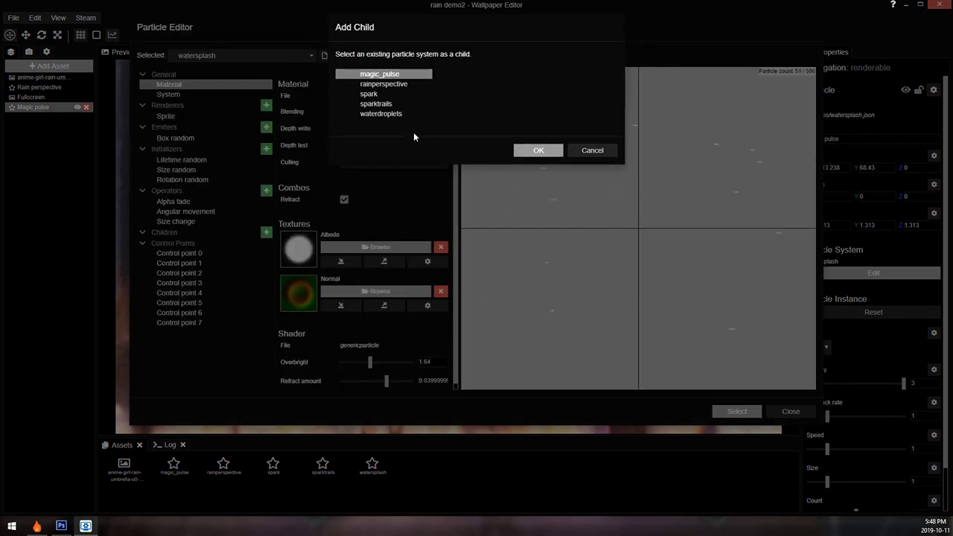
pyautogui.click(384, 114)
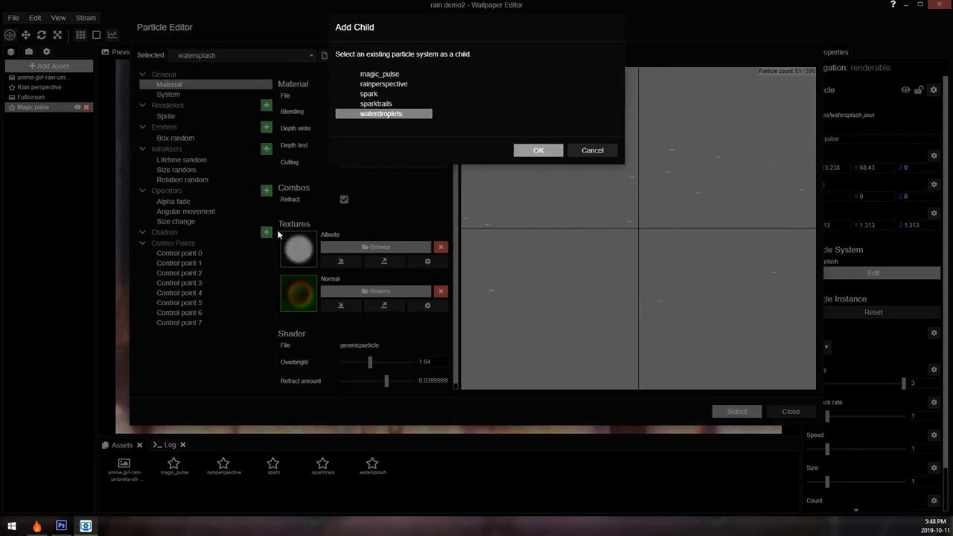
pyautogui.click(532, 149)
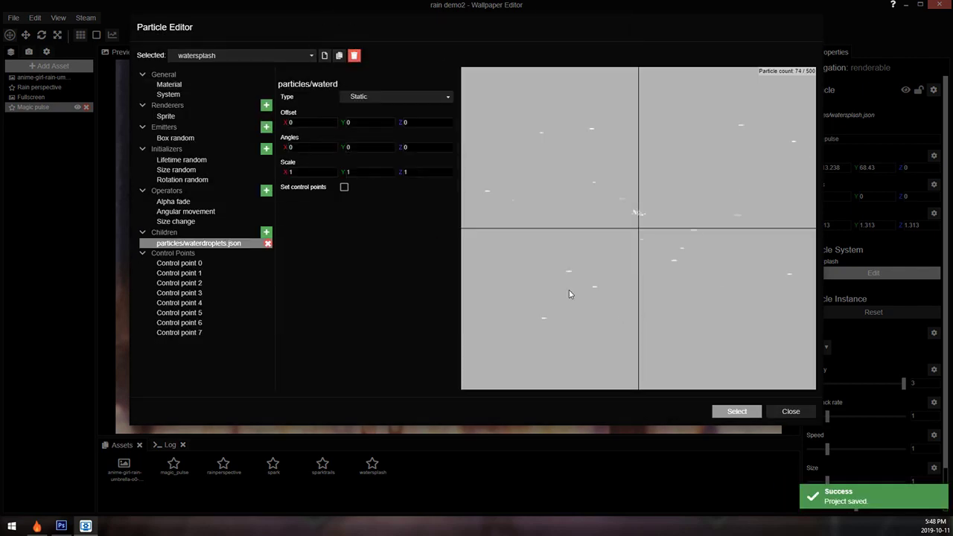
# - Set the waterdroplets child's Type to Event spawn and Max count to 1000, and apply the watersplash system
pyautogui.click(366, 98)
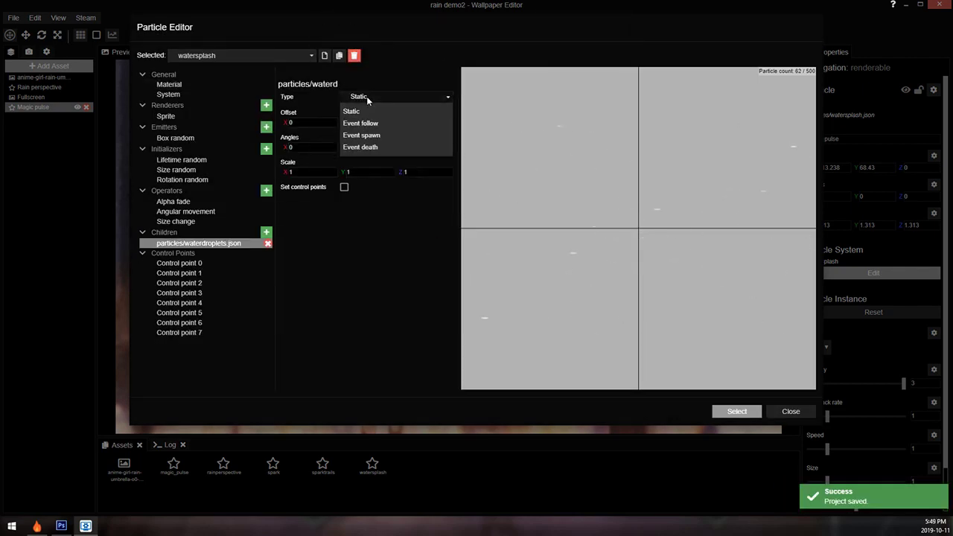
pyautogui.click(393, 137)
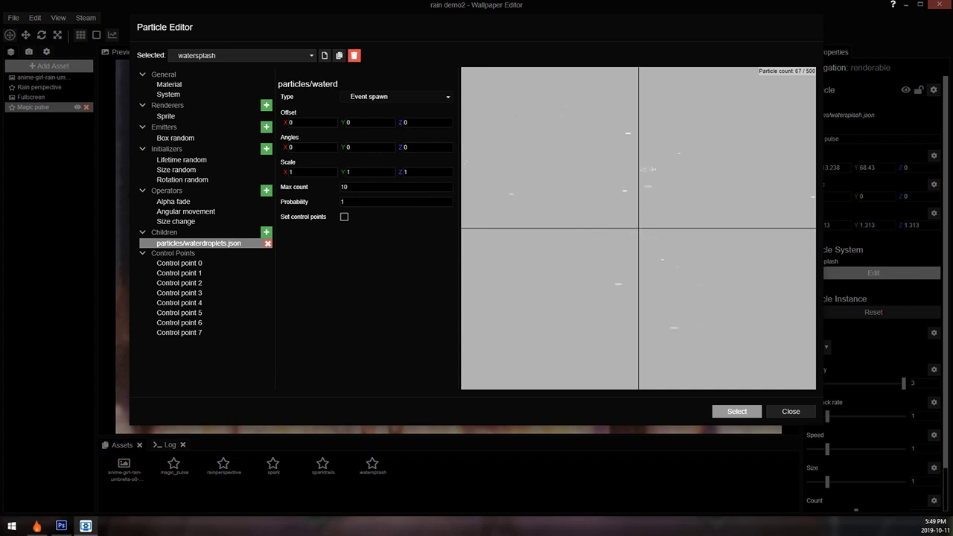
pyautogui.press('Tab')
pyautogui.write('1000')
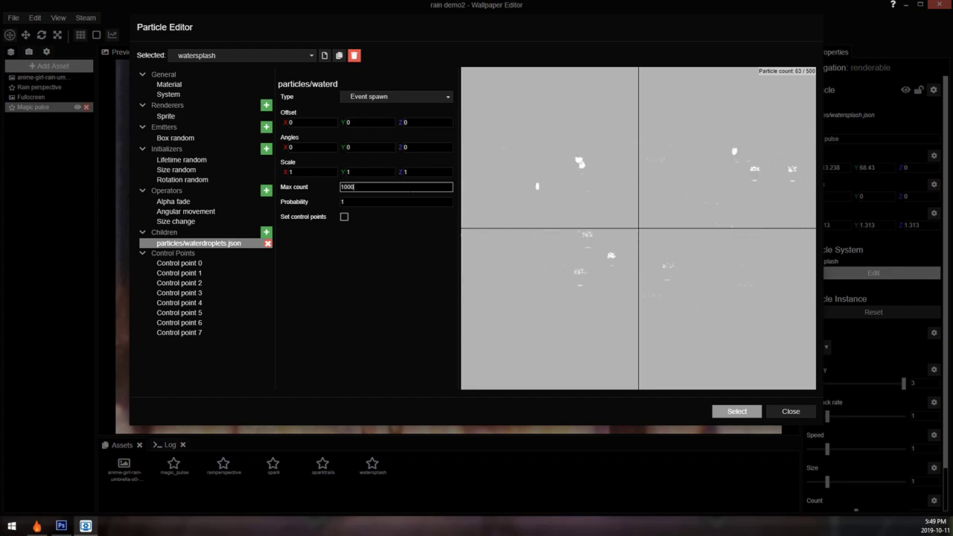
pyautogui.click(736, 415)
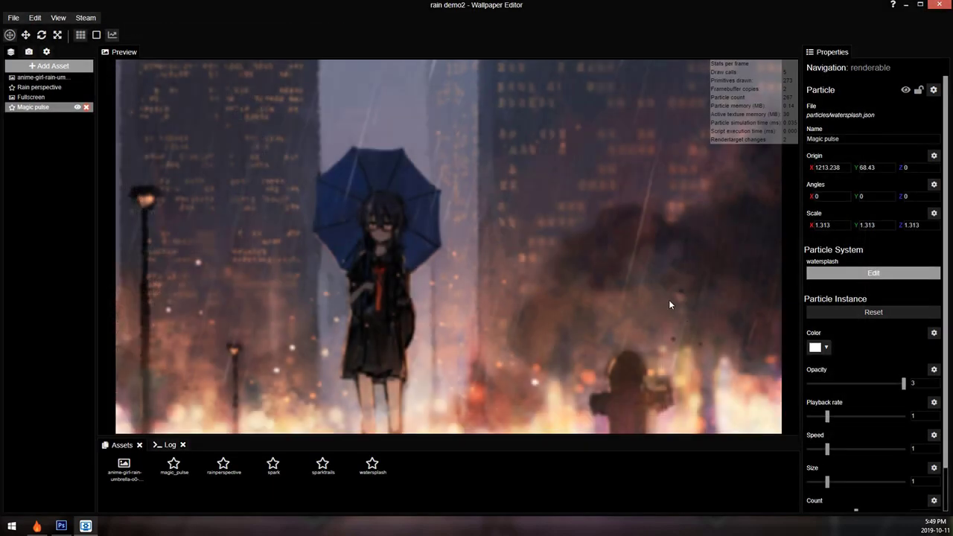
# - Try a Count of 100 for the Magic pulse particle instance and return it to 1
pyautogui.scroll(3, 551, 313)
pyautogui.scroll(-2, 525, 345)
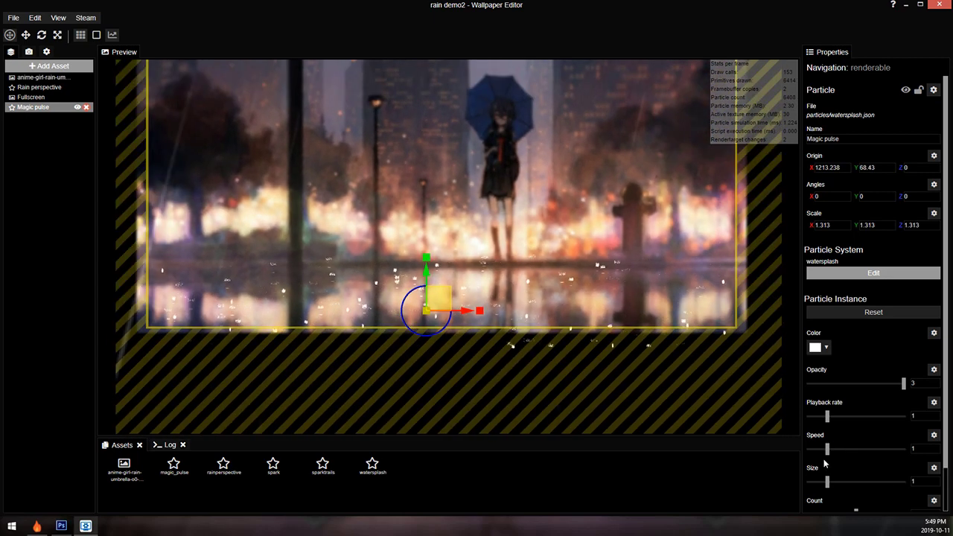
pyautogui.scroll(-1, 867, 447)
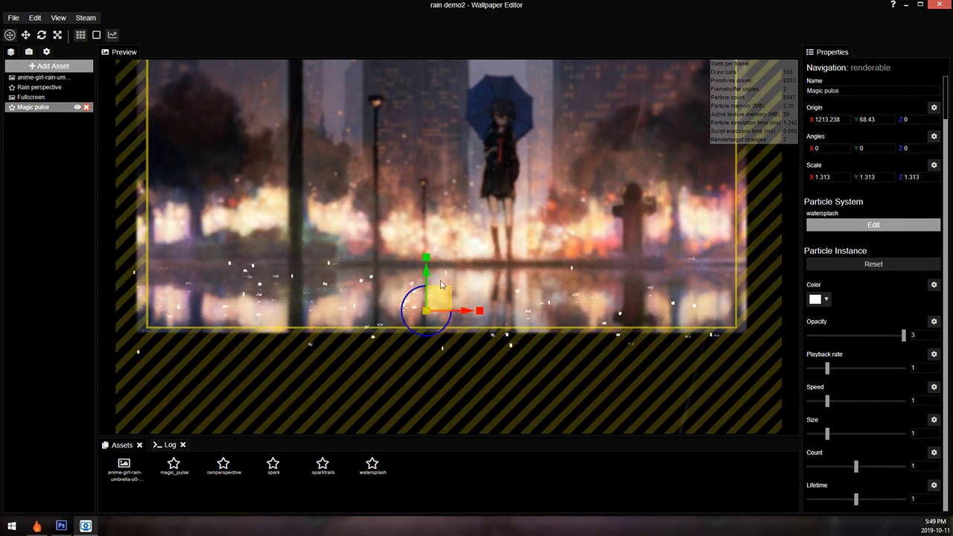
pyautogui.click(924, 466)
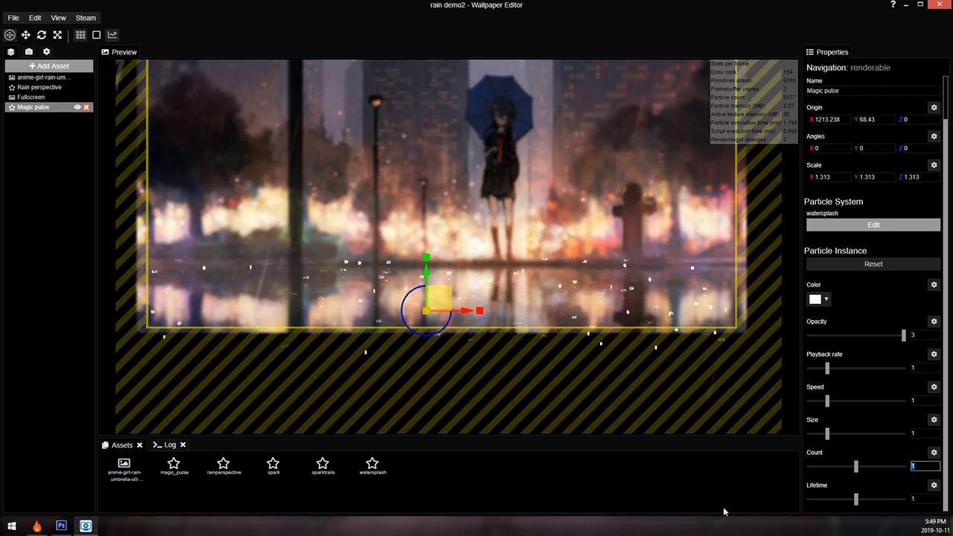
pyautogui.write('100')
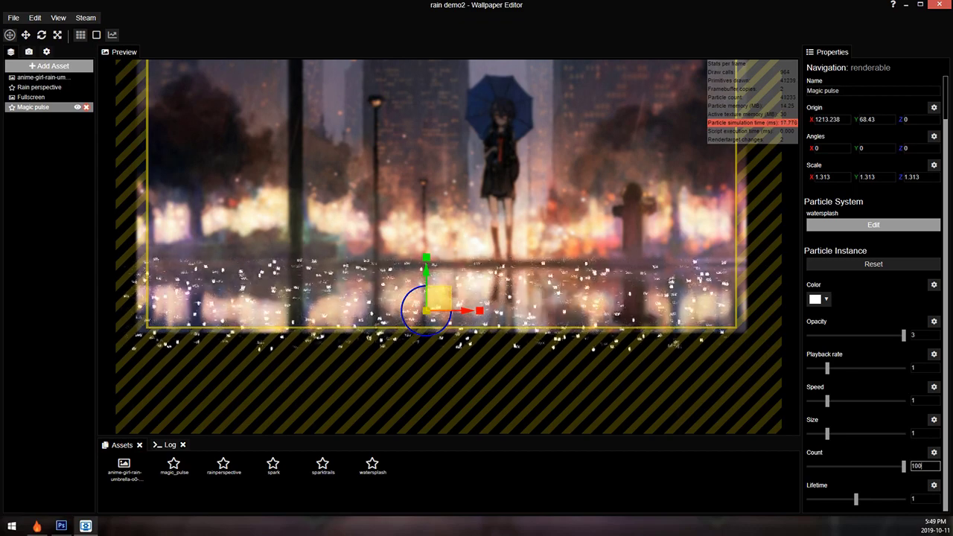
pyautogui.hotkey('ctrl', 'a')
pyautogui.write('1')
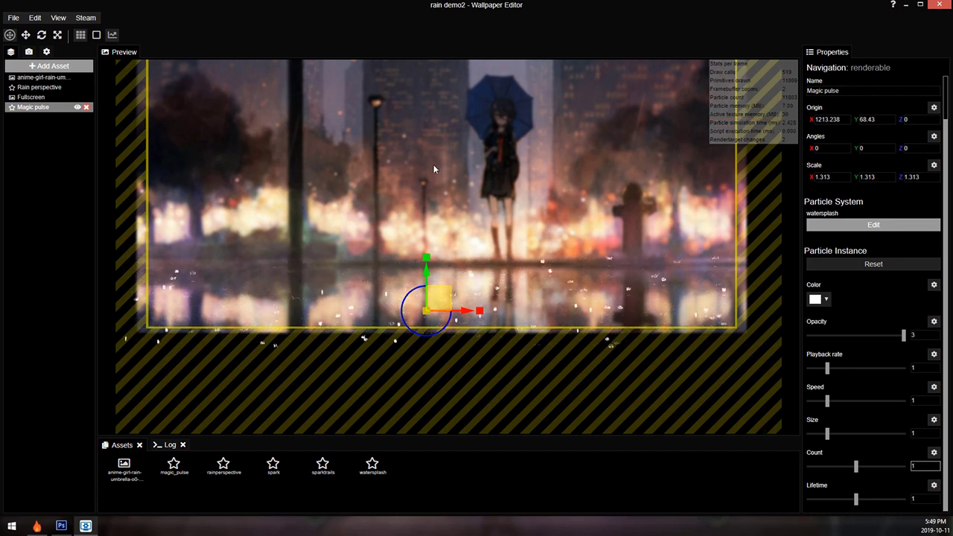
# - Set the X and Y scale of watersplash's waterdroplets child to .5, apply the particle system and save the project
pyautogui.scroll(5, 526, 186)
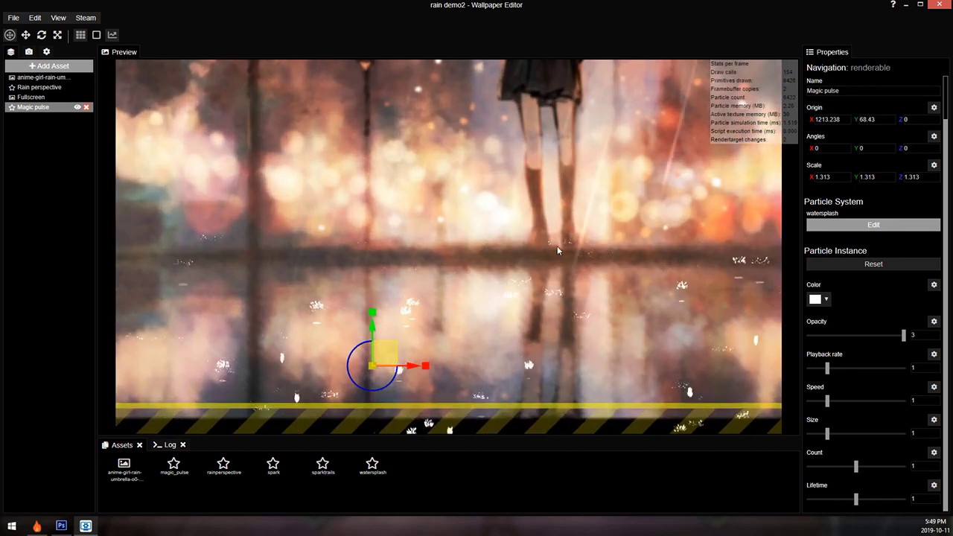
pyautogui.click(874, 225)
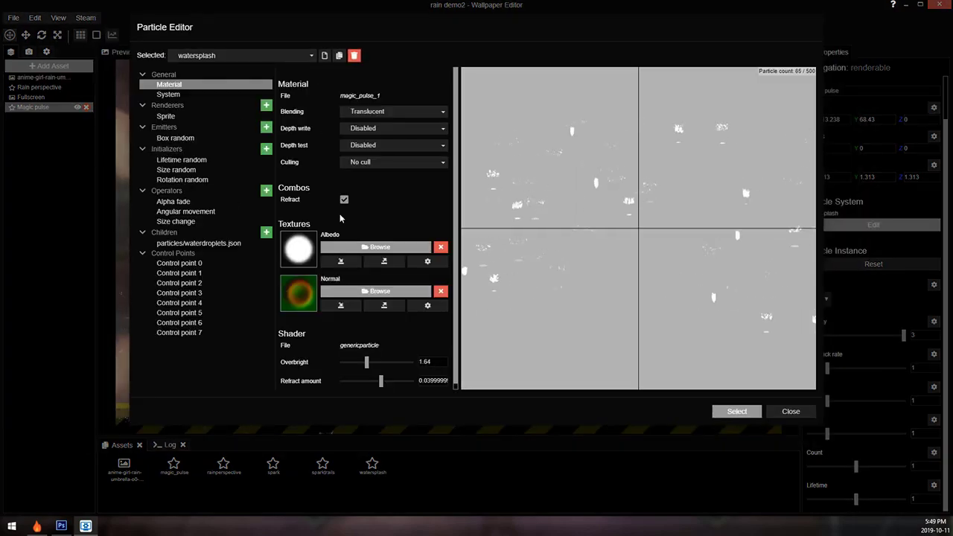
pyautogui.click(214, 243)
pyautogui.click(313, 172)
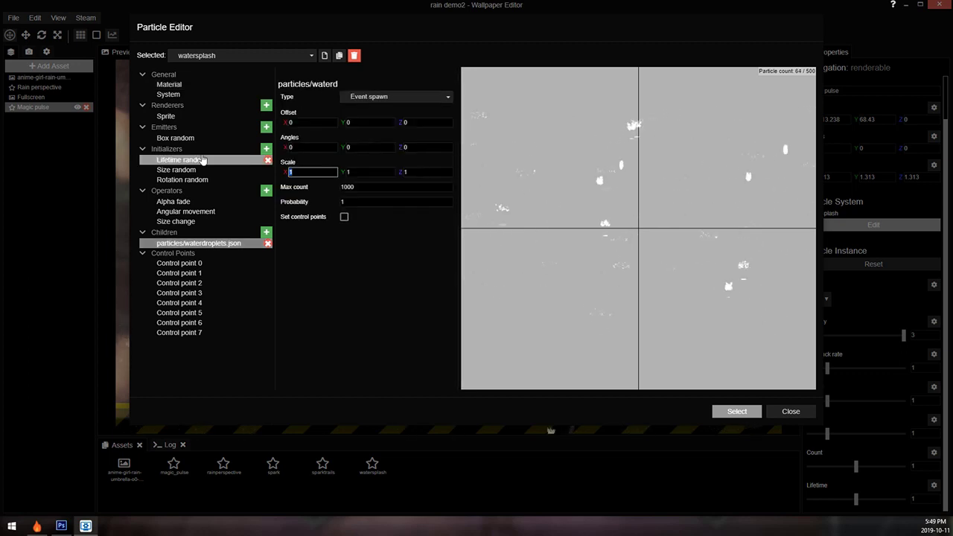
pyautogui.write('5')
pyautogui.press('Tab')
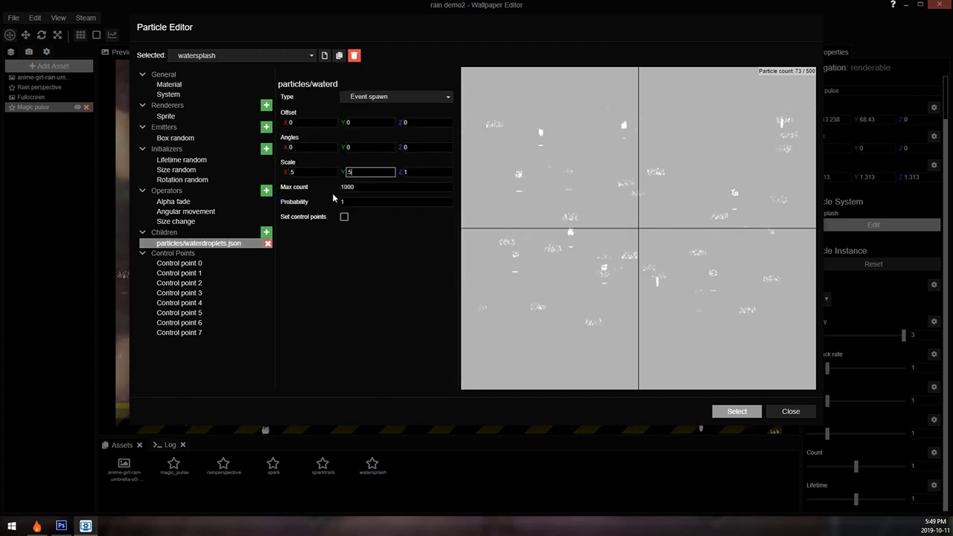
pyautogui.write('.5')
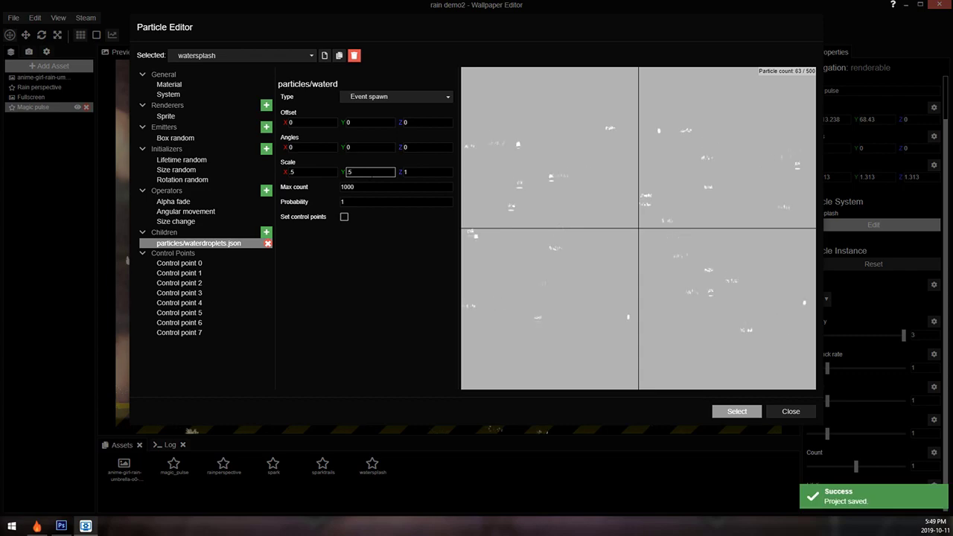
pyautogui.click(736, 412)
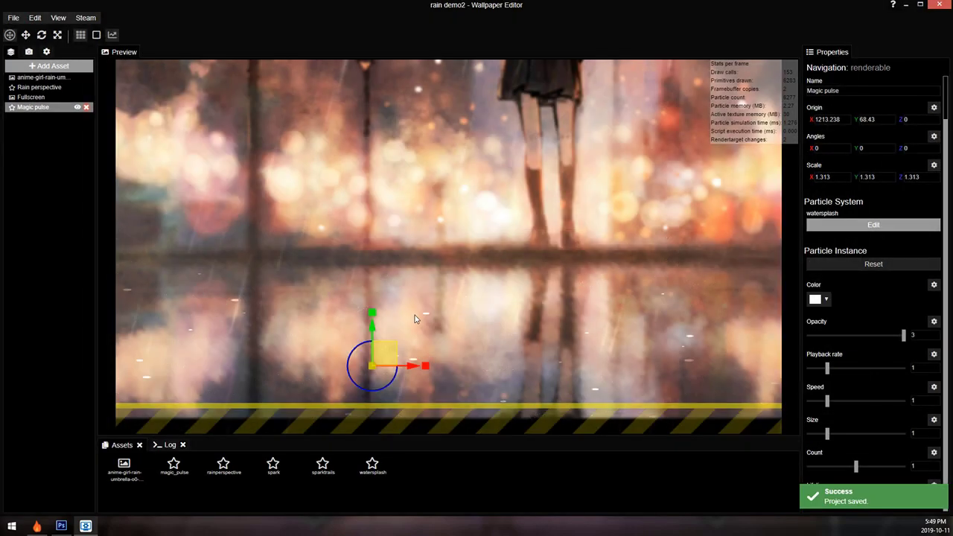
pyautogui.scroll(3, 461, 292)
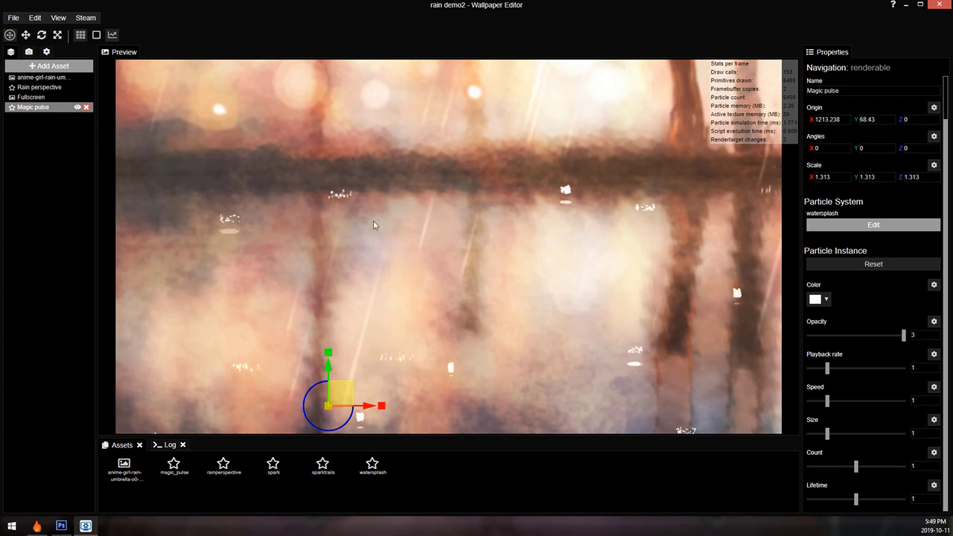
pyautogui.scroll(-3, 426, 218)
pyautogui.scroll(-1, 426, 218)
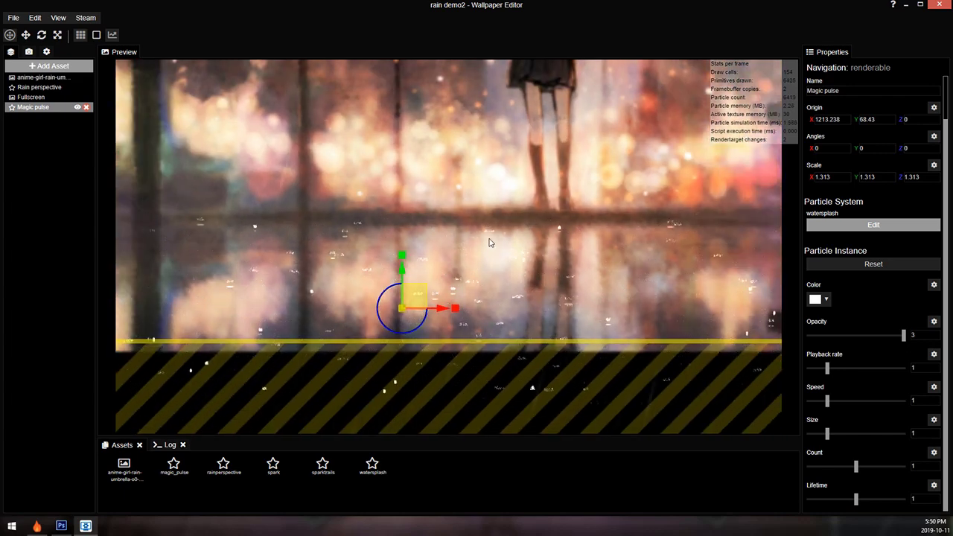
pyautogui.hotkey('ctrl', 's')
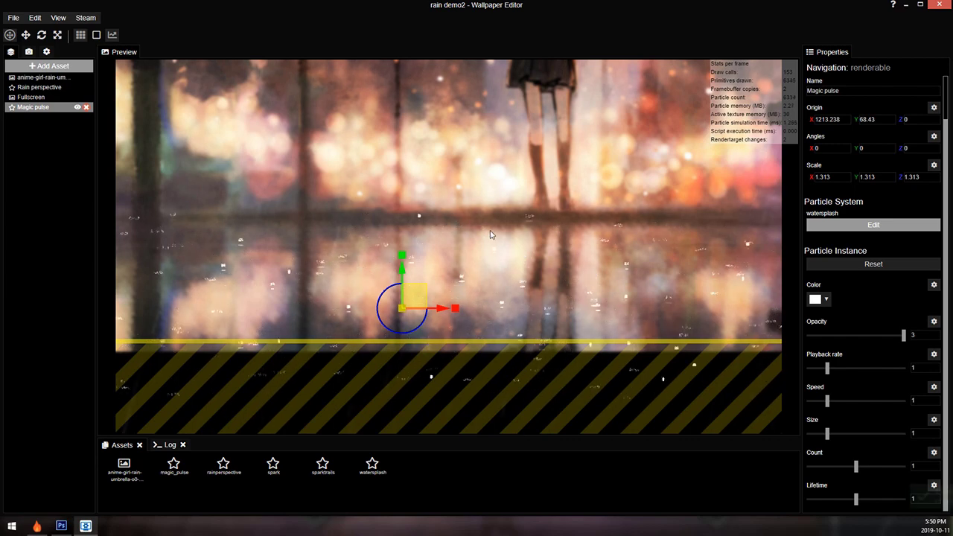
# - Move the Fullscreen layer below Magic pulse in the layer list and open its Blur (precise) effect settings
pyautogui.scroll(-1, 381, 179)
pyautogui.scroll(-2, 381, 179)
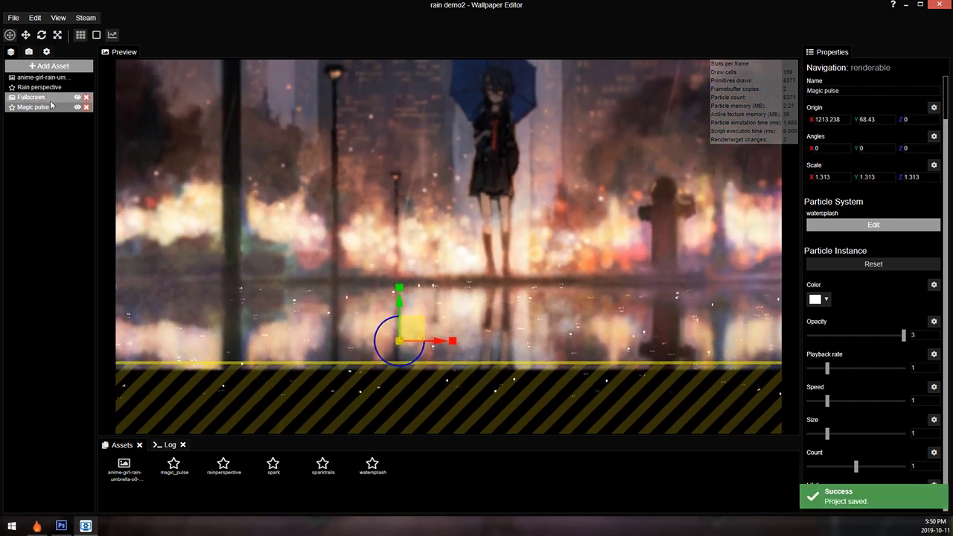
pyautogui.moveTo(32, 97); pyautogui.dragTo(32, 131)
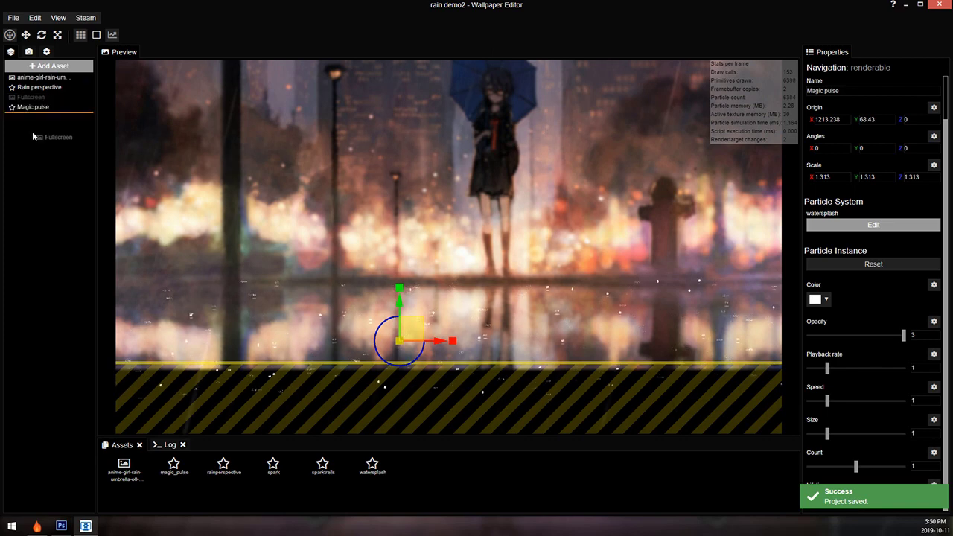
pyautogui.scroll(3, 177, 245)
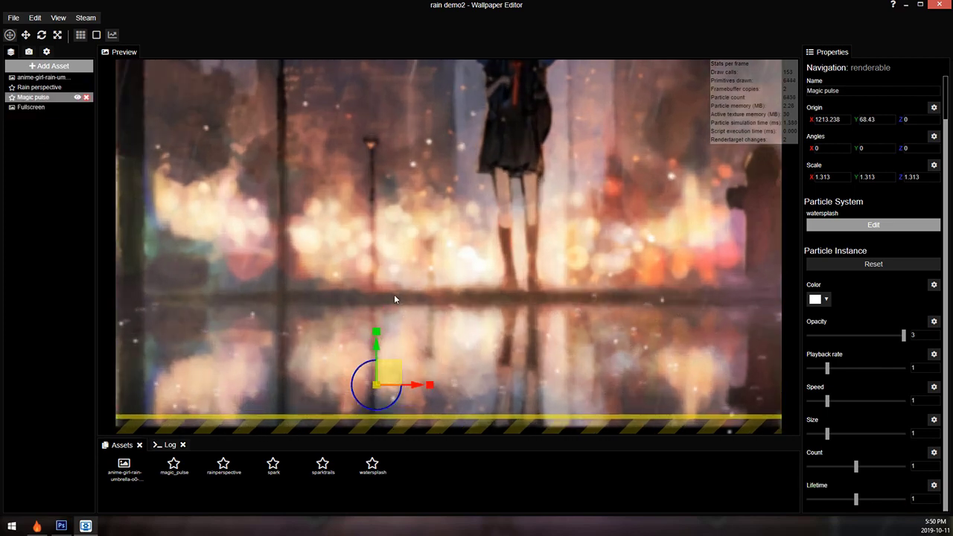
pyautogui.scroll(1, 514, 358)
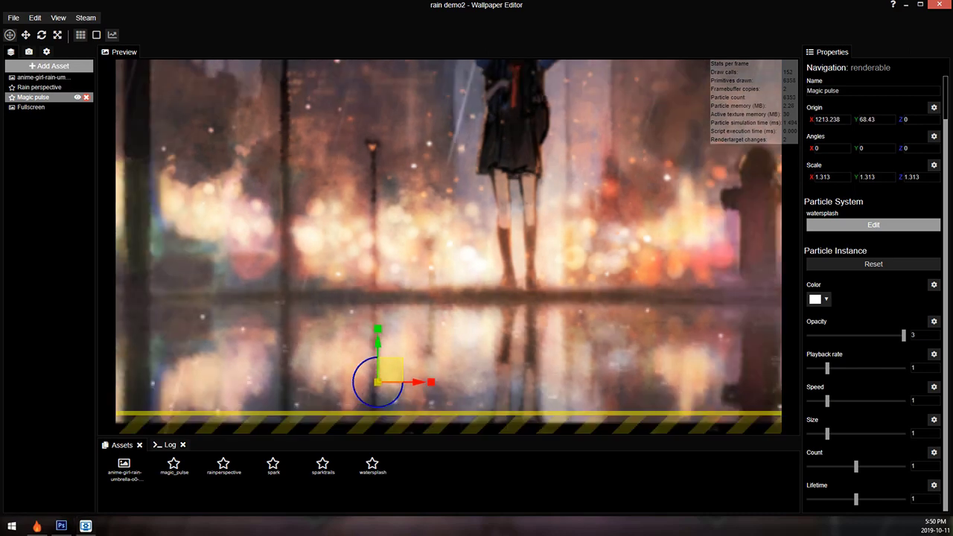
pyautogui.scroll(-1, 514, 352)
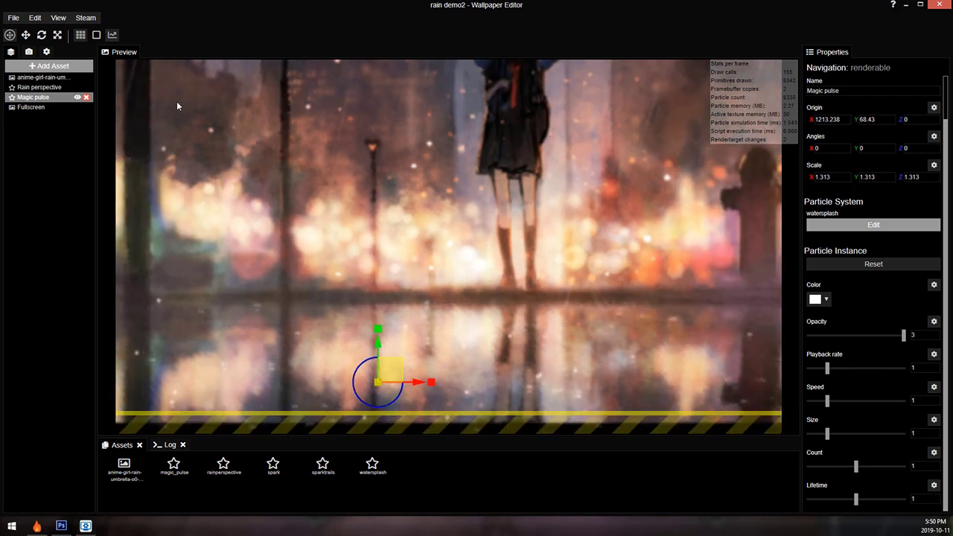
pyautogui.keyDown('ctrl'); pyautogui.click(53, 88); pyautogui.keyUp('ctrl')
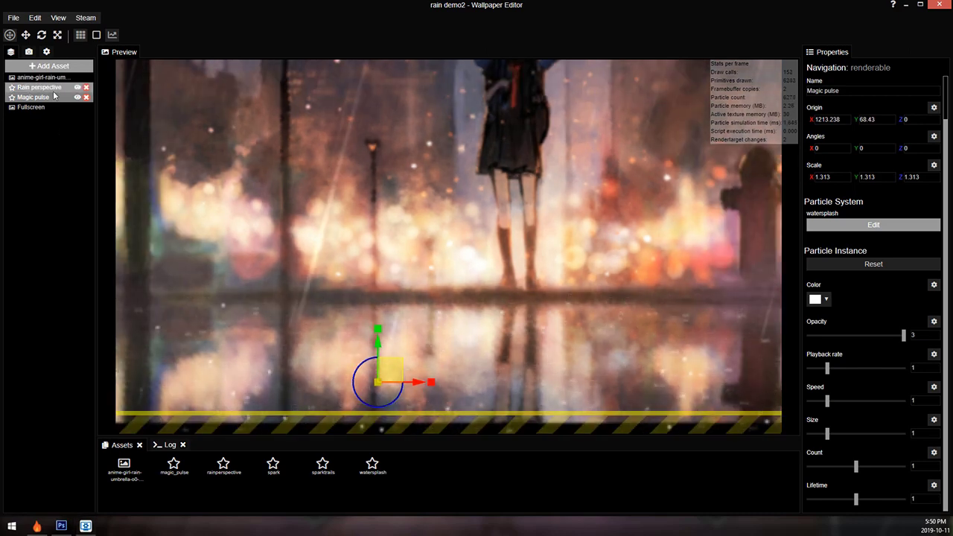
pyautogui.click(54, 94)
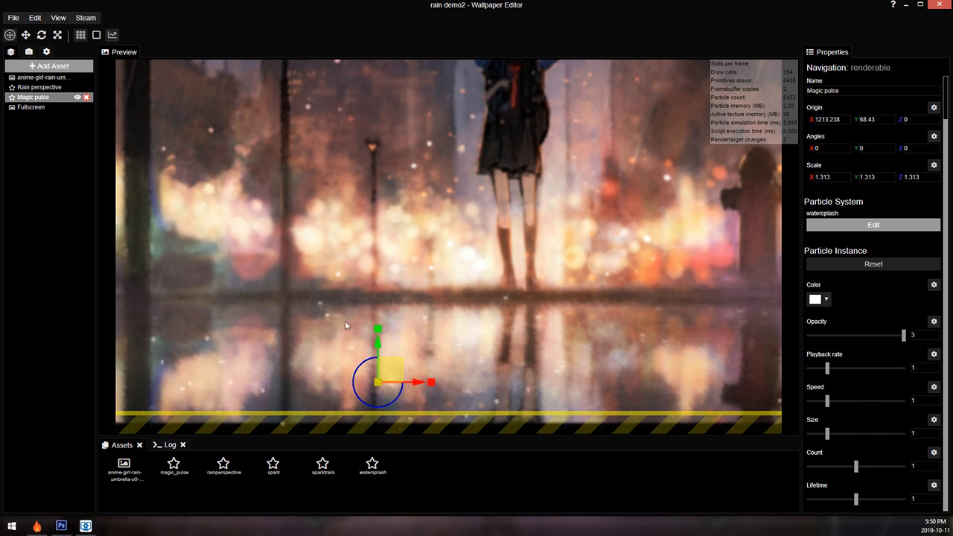
pyautogui.click(31, 108)
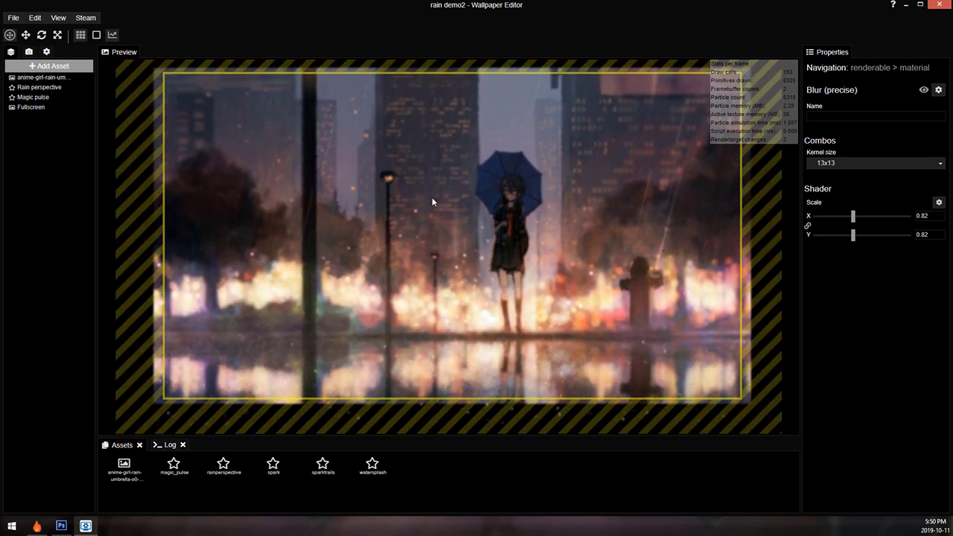
# - Add the Rain preset in its Rain refractive variant to the scene
pyautogui.click(75, 66)
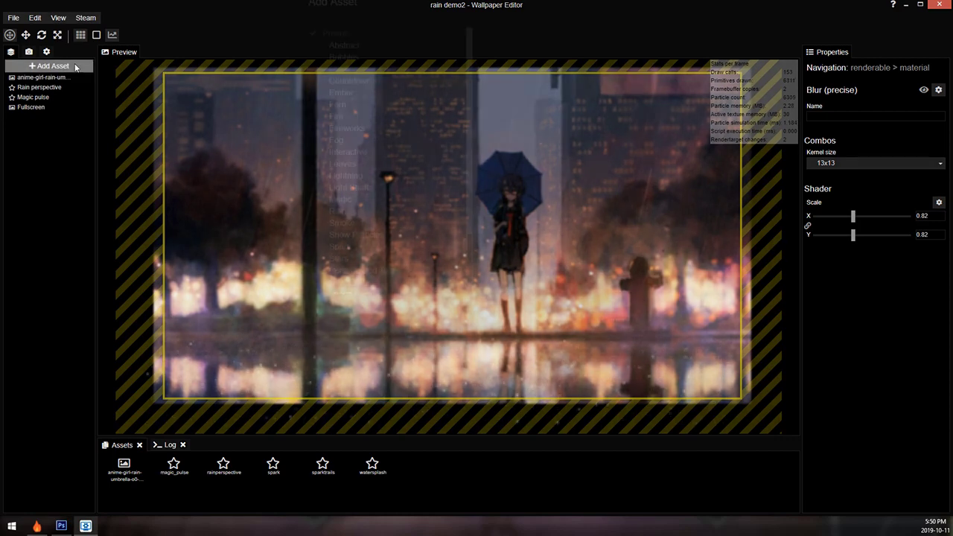
pyautogui.click(395, 205)
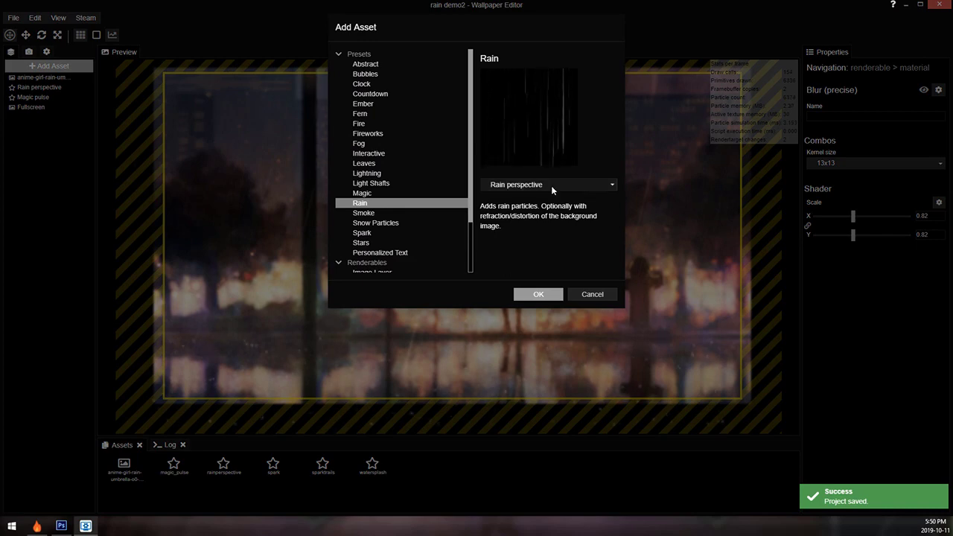
pyautogui.click(552, 185)
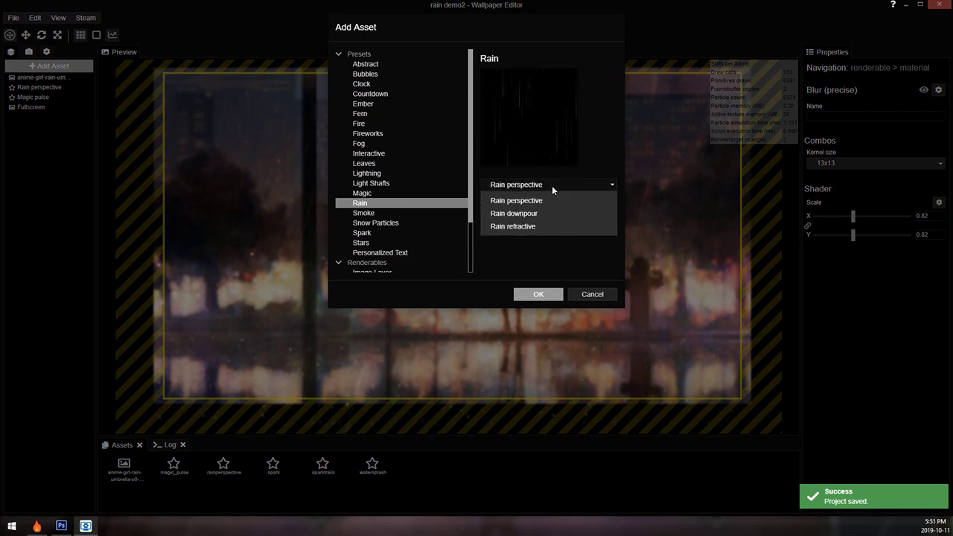
pyautogui.click(537, 227)
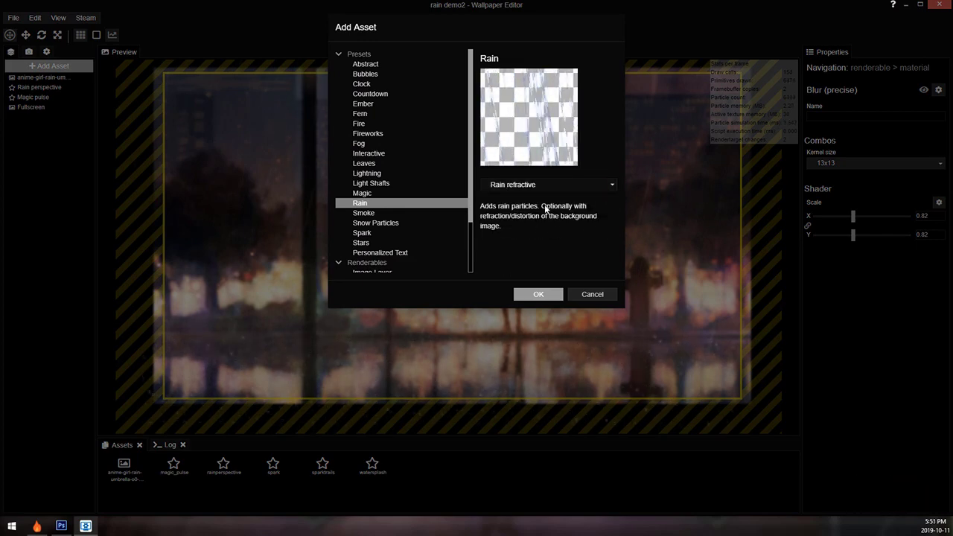
pyautogui.click(543, 297)
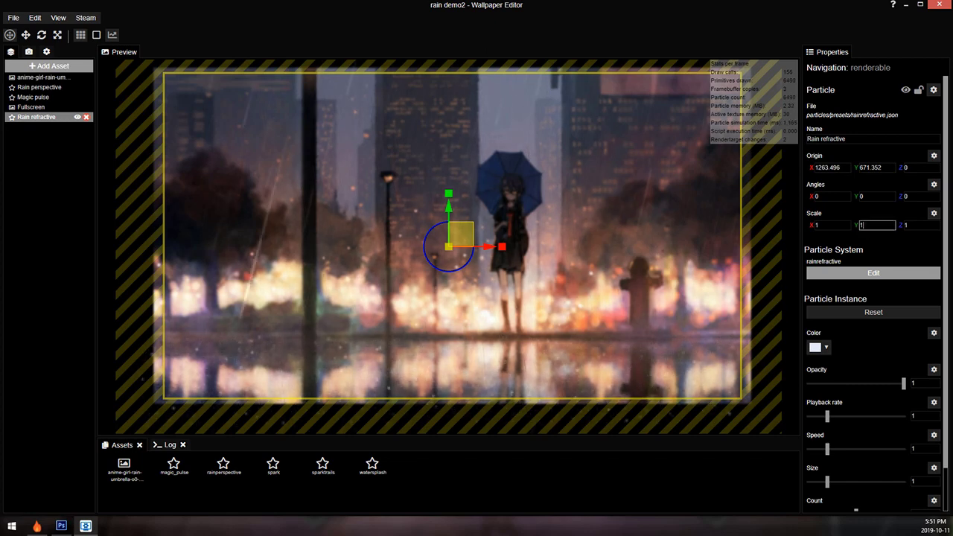
# - Set the Rain refractive layer's Y scale to .5 and its particle color to white, #ffffff
pyautogui.click(878, 225)
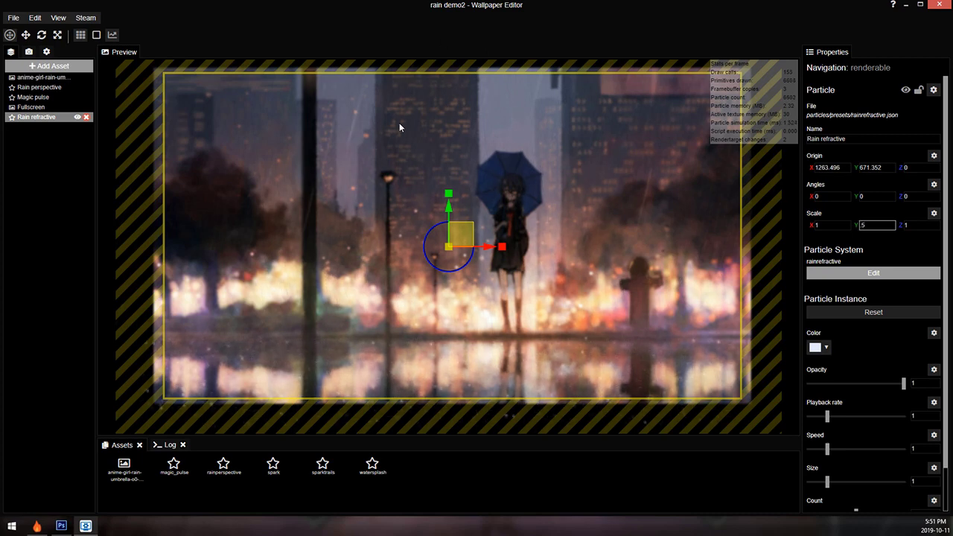
pyautogui.click(817, 347)
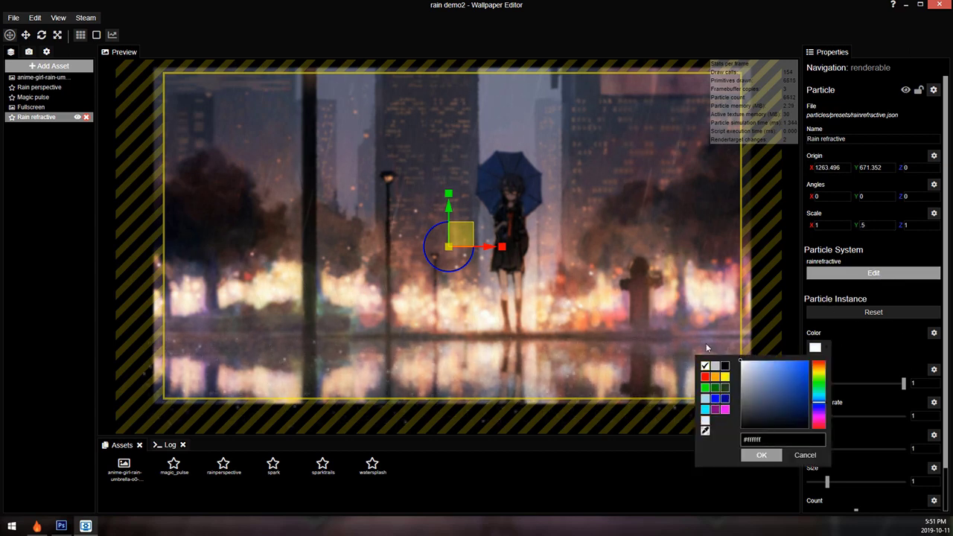
pyautogui.click(753, 456)
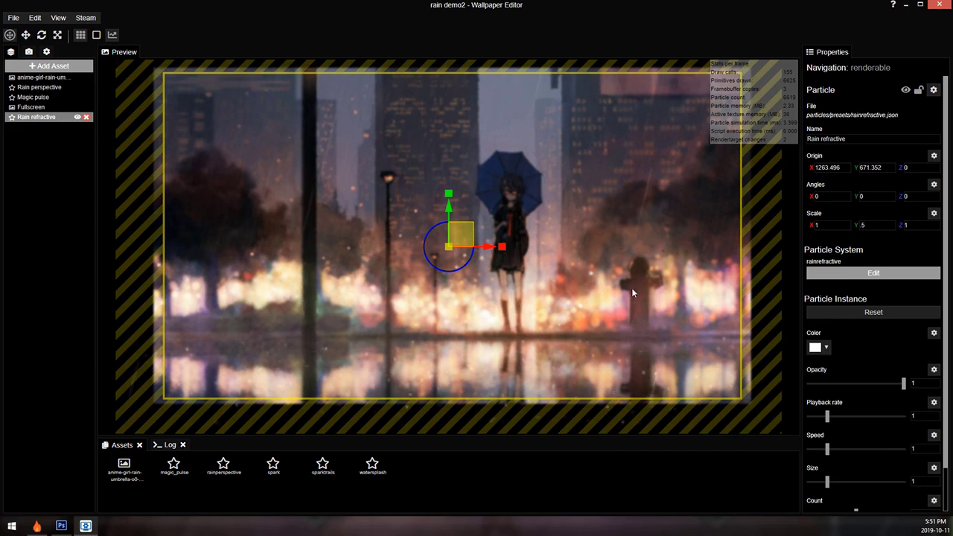
# - Open the rainrefractive particle system, save the project and set the Sprite trail renderer's Max length to 3
pyautogui.click(874, 273)
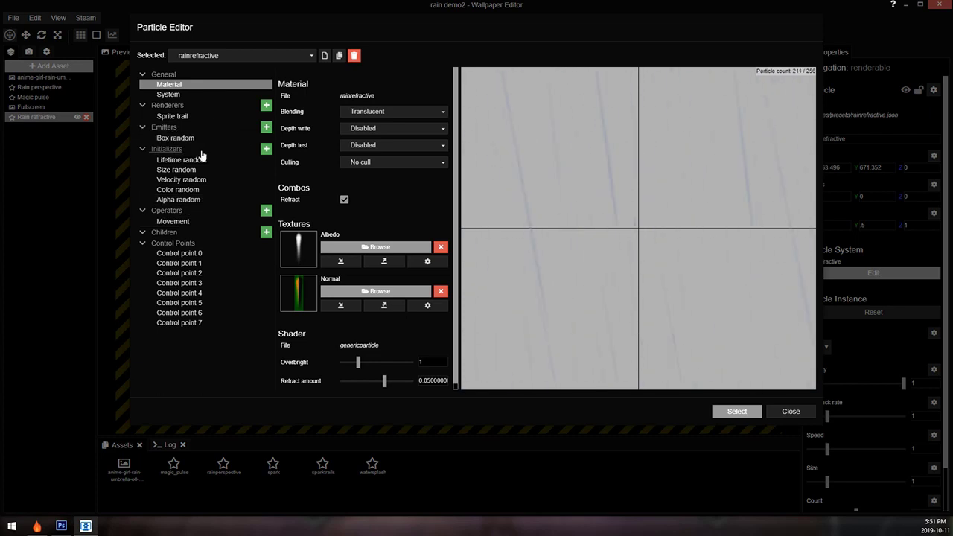
pyautogui.hotkey('ctrl', 's')
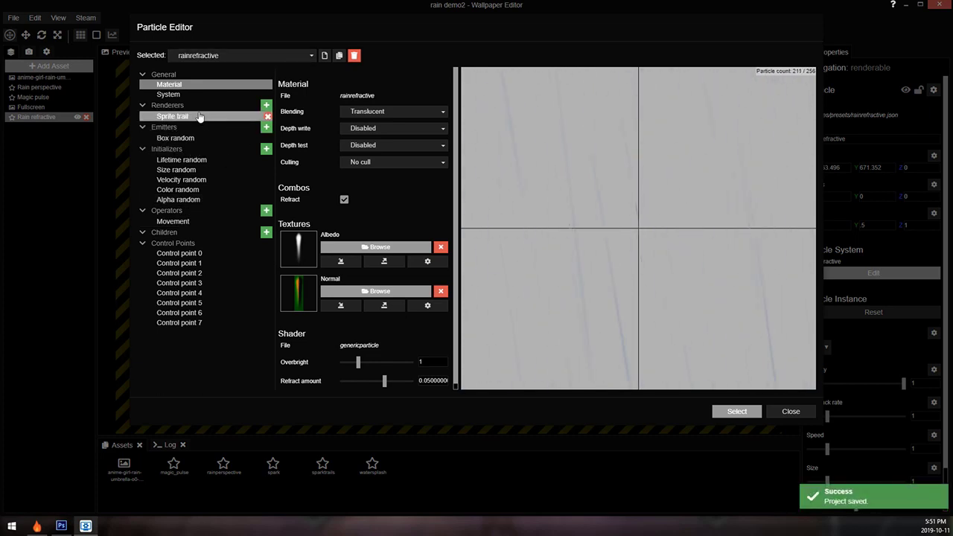
pyautogui.click(192, 117)
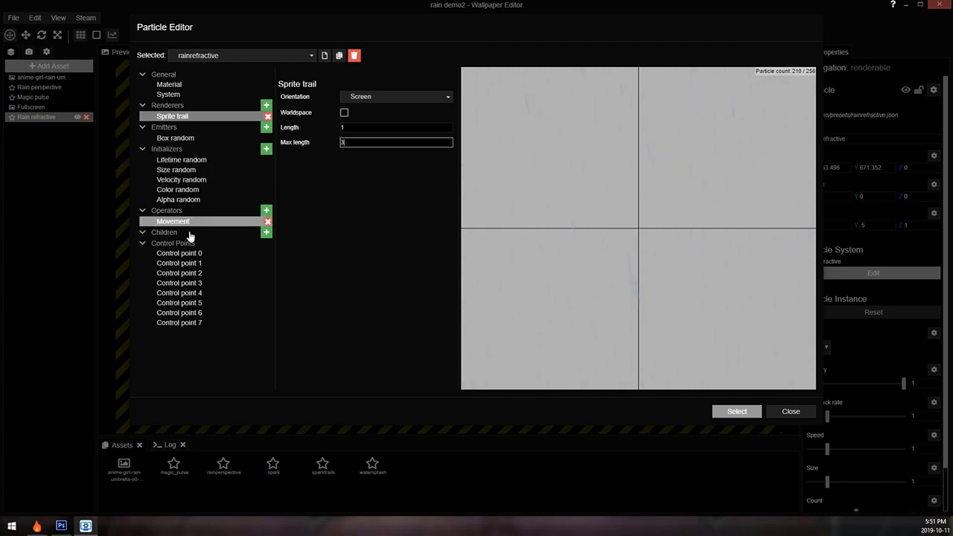
# - Remove the Color random initializer from rainrefractive and apply the particle system
pyautogui.click(216, 190)
pyautogui.click(268, 191)
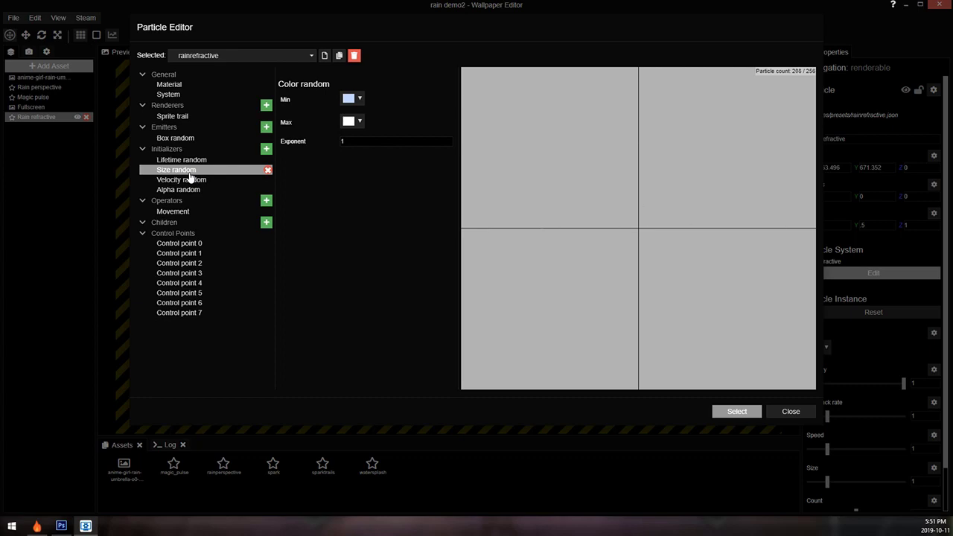
pyautogui.click(732, 416)
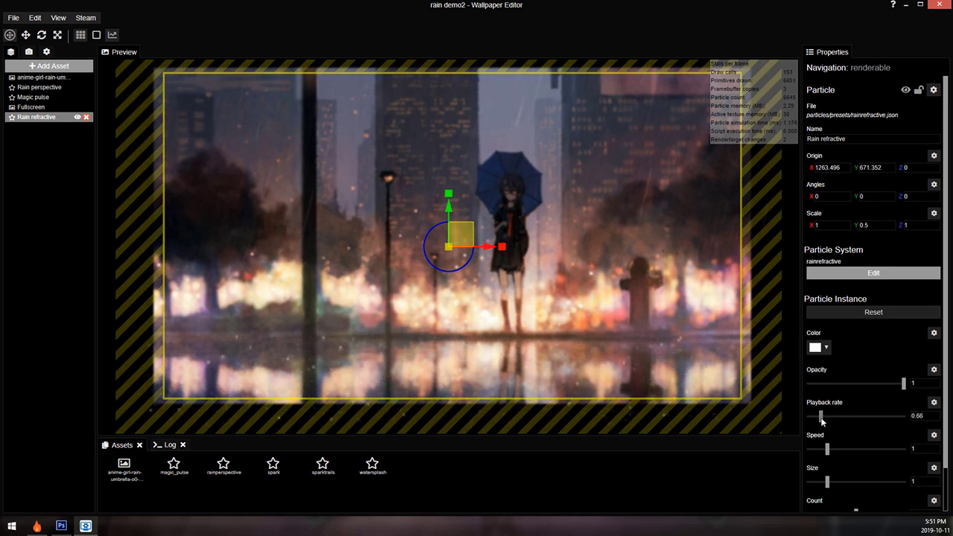
# - Hide the Rain perspective and Magic pulse layers, and set Rain refractive's opacity to 10 and playback rate to about 0.11
pyautogui.moveTo(815, 421); pyautogui.dragTo(809, 421)
pyautogui.click(77, 97)
pyautogui.click(78, 87)
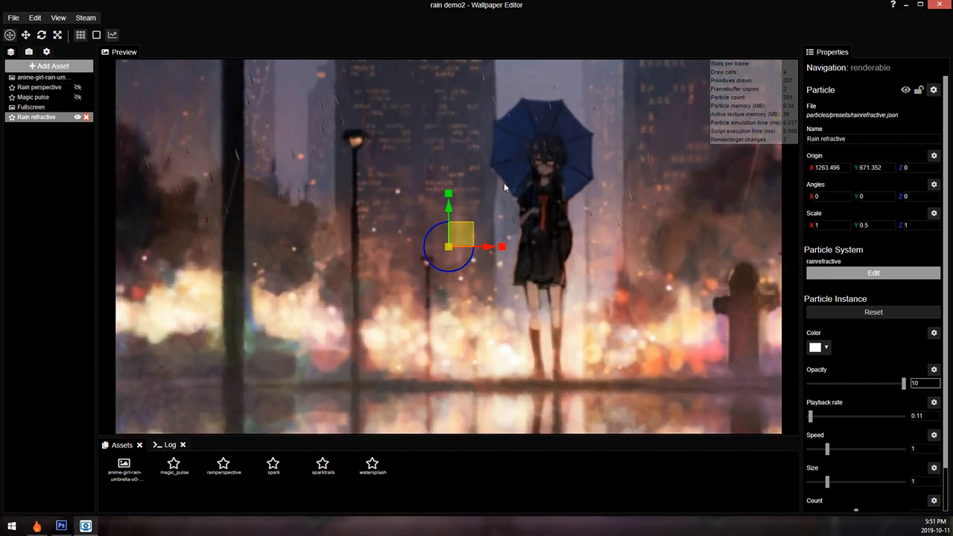
pyautogui.moveTo(428, 356); pyautogui.dragTo(427, 348)
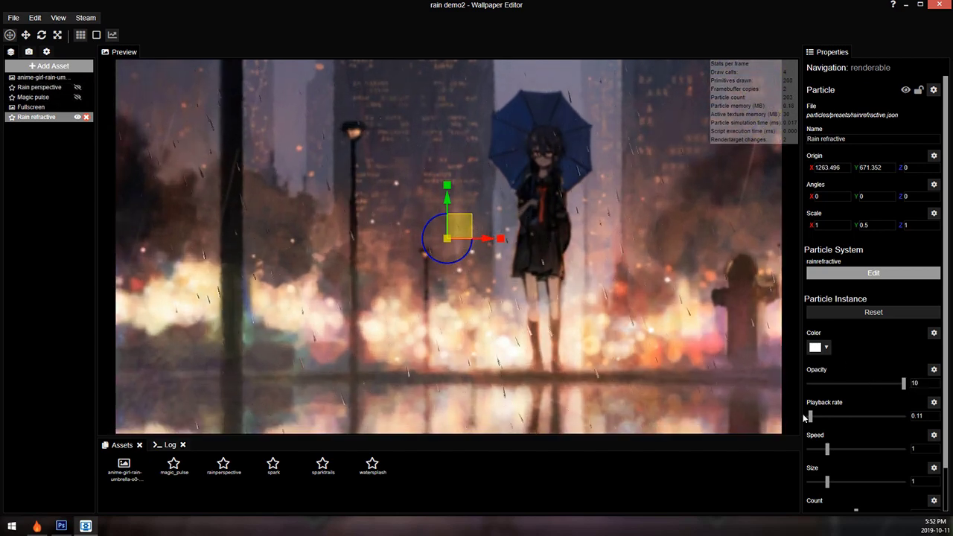
# - Slow Rain refractive's playback rate to 0.02 and inspect its drops across the whole scene
pyautogui.doubleClick(918, 415)
pyautogui.write('0.02')
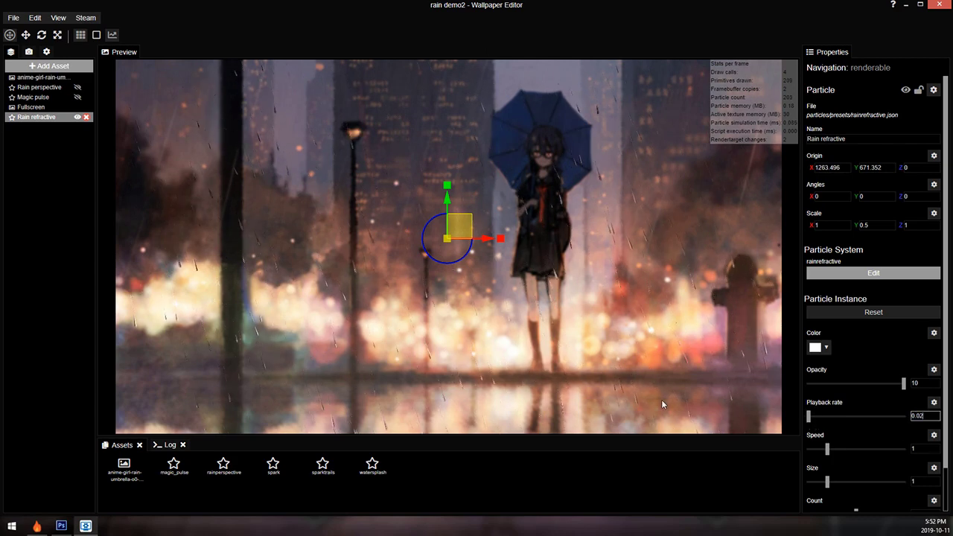
pyautogui.scroll(3, 447, 231)
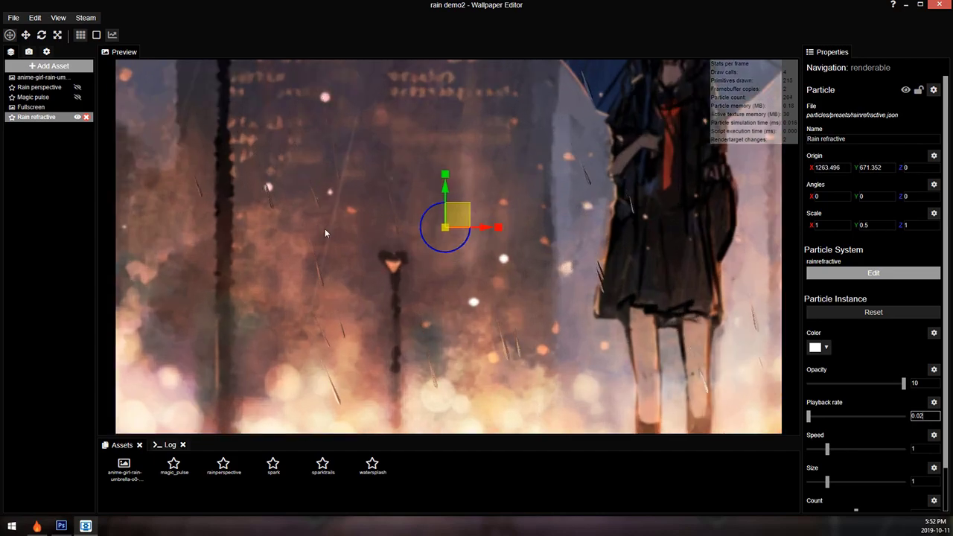
pyautogui.scroll(-5, 395, 294)
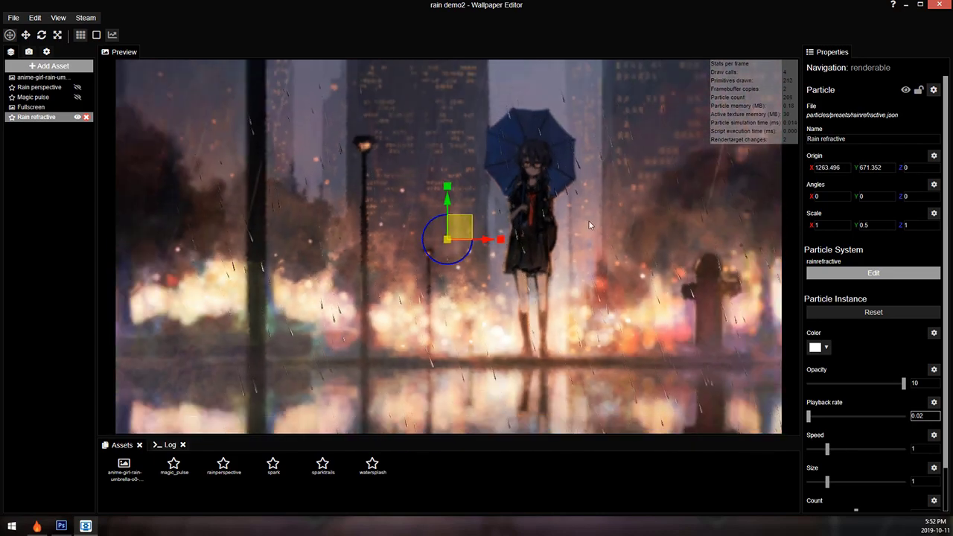
pyautogui.scroll(-1, 589, 225)
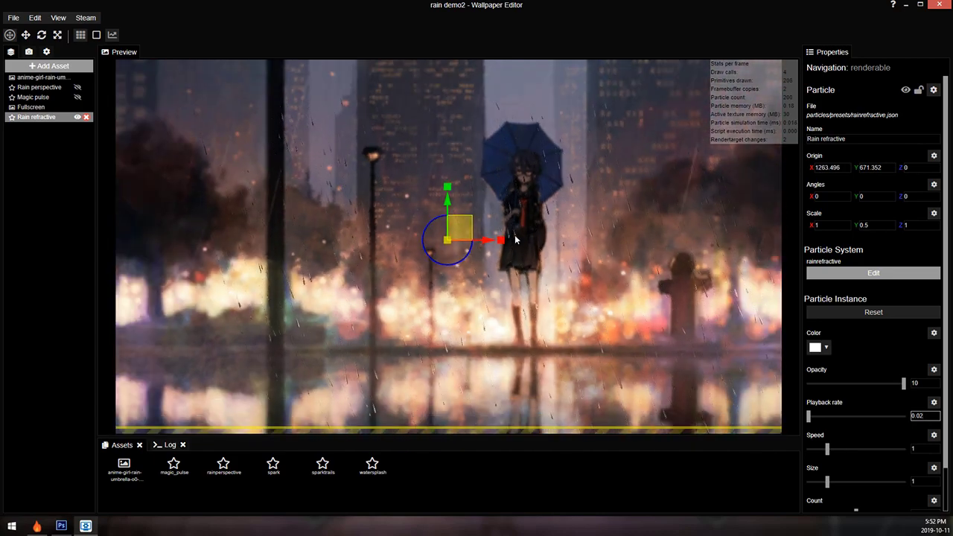
pyautogui.scroll(-2, 476, 257)
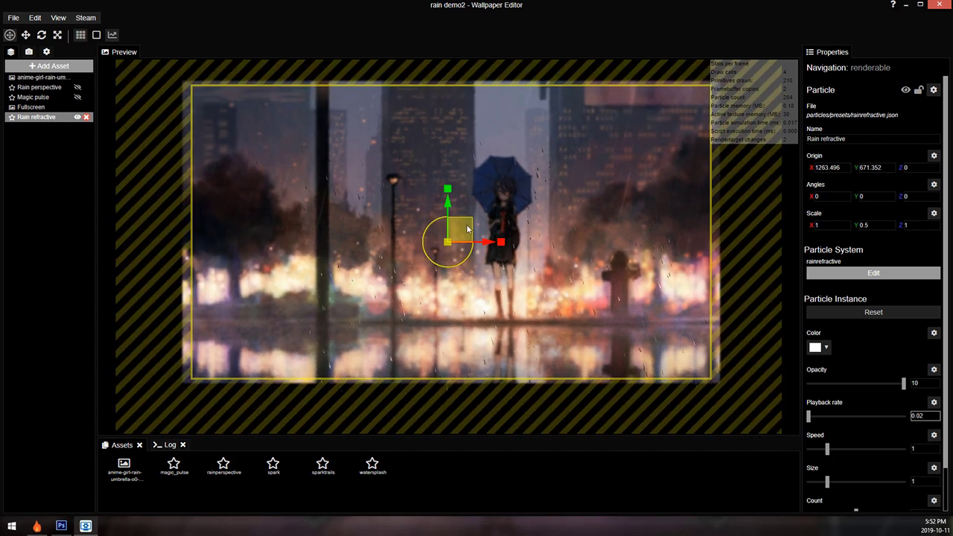
# - Scale Rain refractive to 1.57, 1.07, 1.57 and move its origin to about X 1244, Y 971
pyautogui.moveTo(467, 229); pyautogui.dragTo(455, 180)
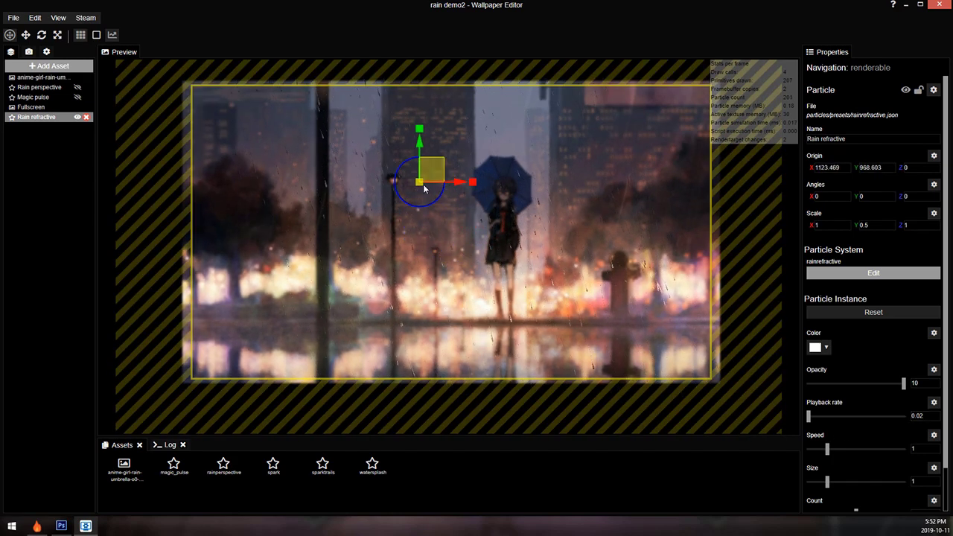
pyautogui.moveTo(426, 179); pyautogui.dragTo(450, 191)
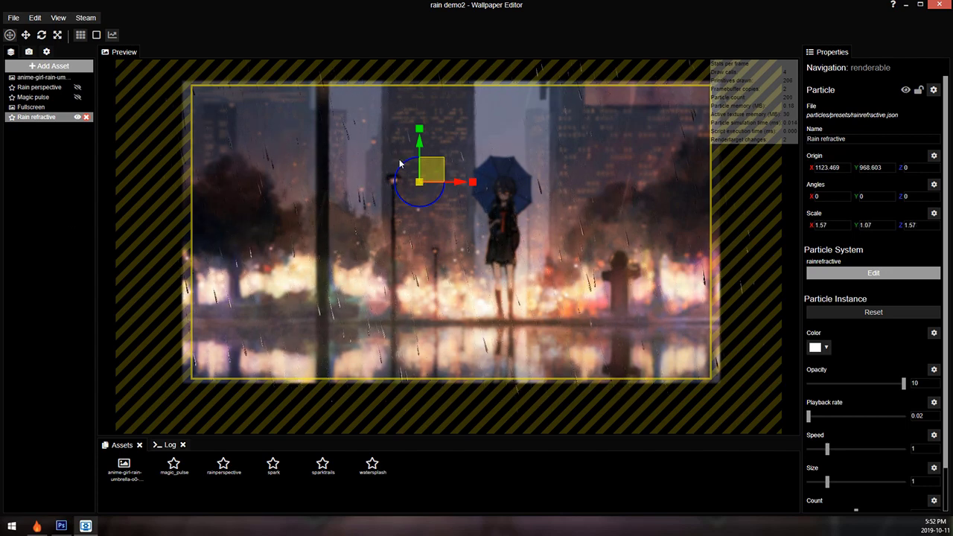
pyautogui.moveTo(430, 170); pyautogui.dragTo(455, 169)
# - Set the Rain refractive particle instance's size to 8 and its count to 0.02
pyautogui.scroll(-2, 877, 454)
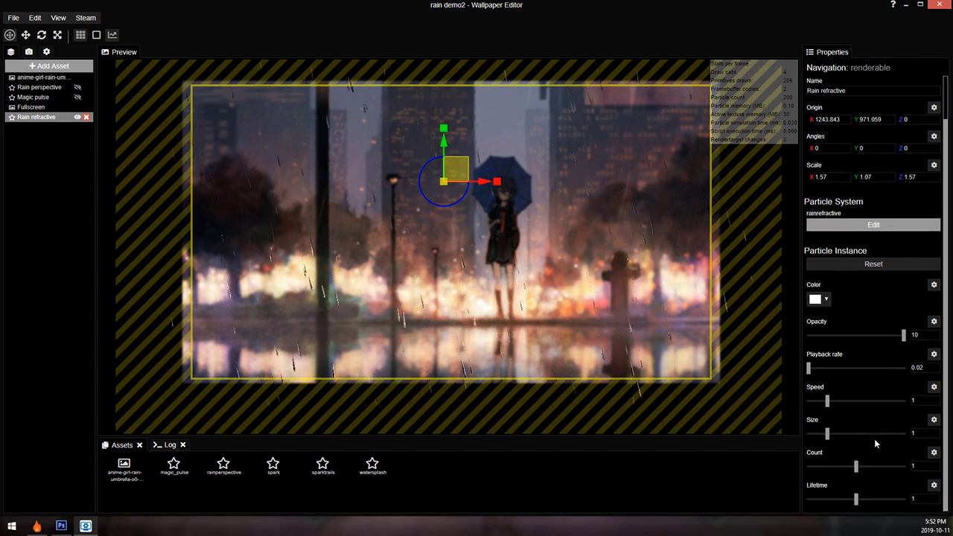
pyautogui.click(926, 435)
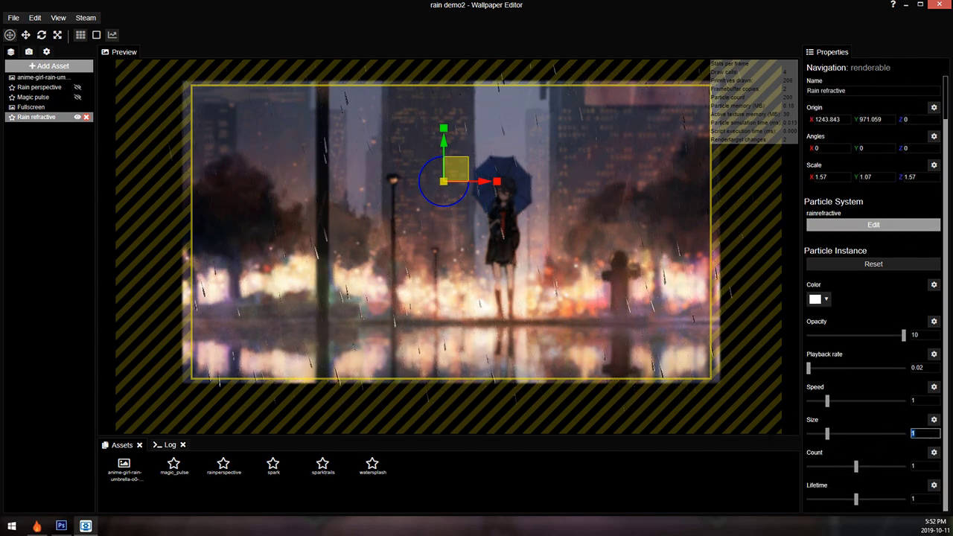
pyautogui.write('8')
pyautogui.press('Return')
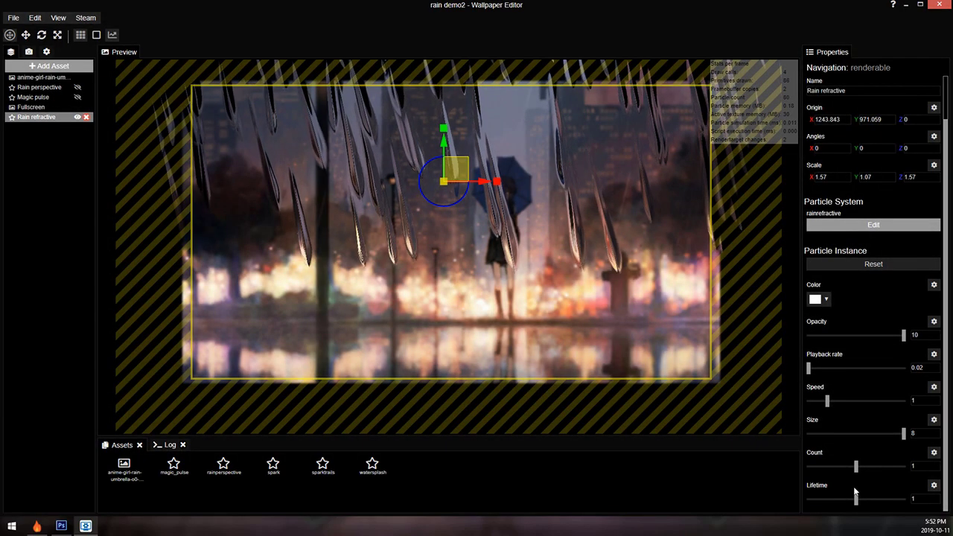
pyautogui.click(924, 466)
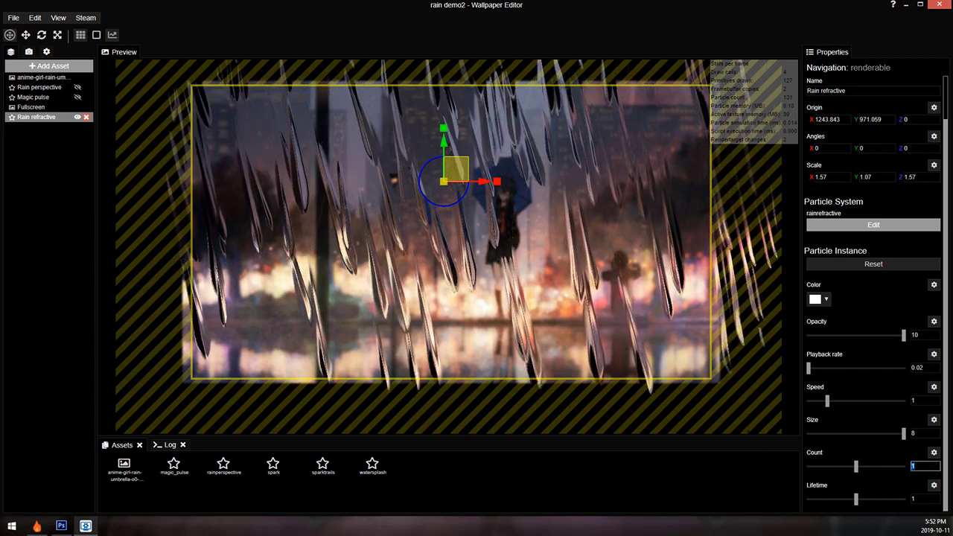
pyautogui.write('0.0')
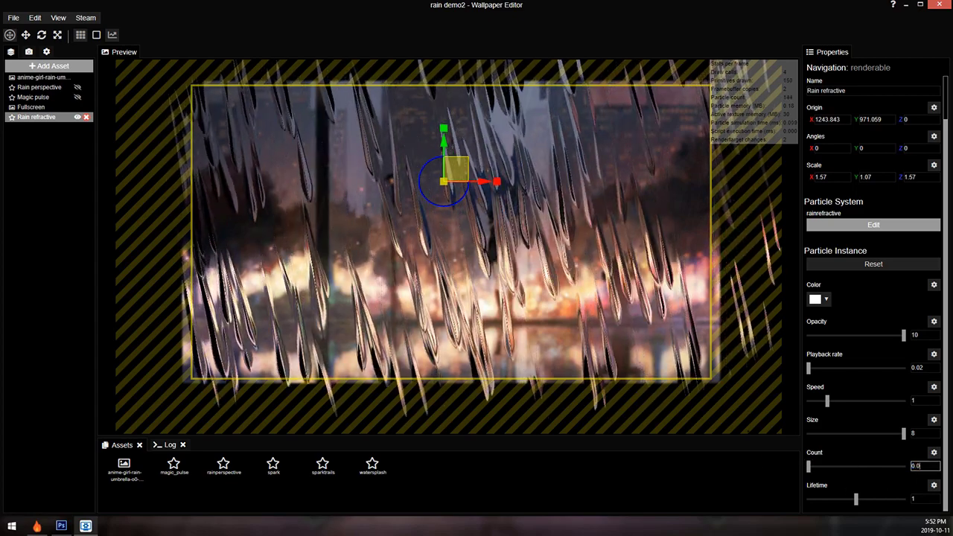
pyautogui.write('2')
pyautogui.press('Return')
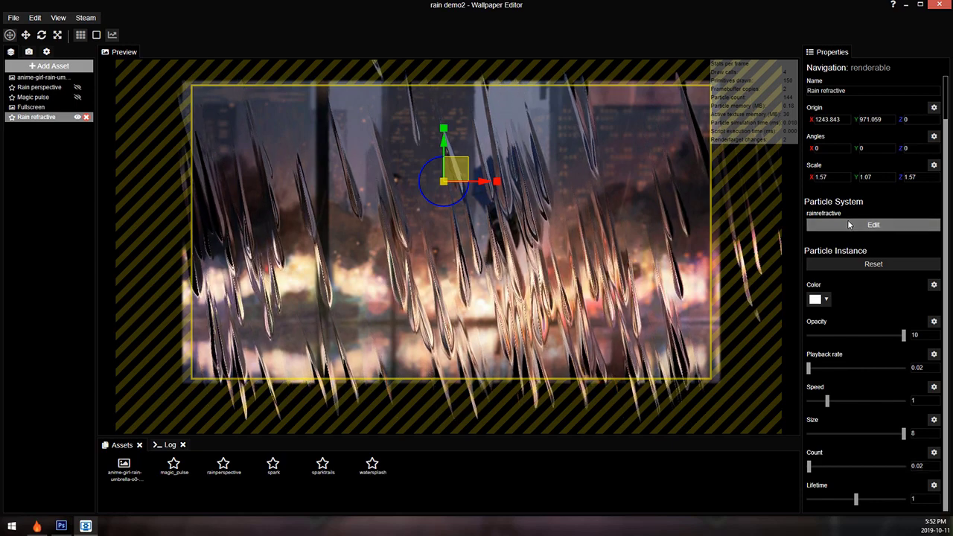
# - Move Rain refractive's origin down to about X 1217, Y 768 and set its particle count to 0.1
pyautogui.scroll(-2, 469, 143)
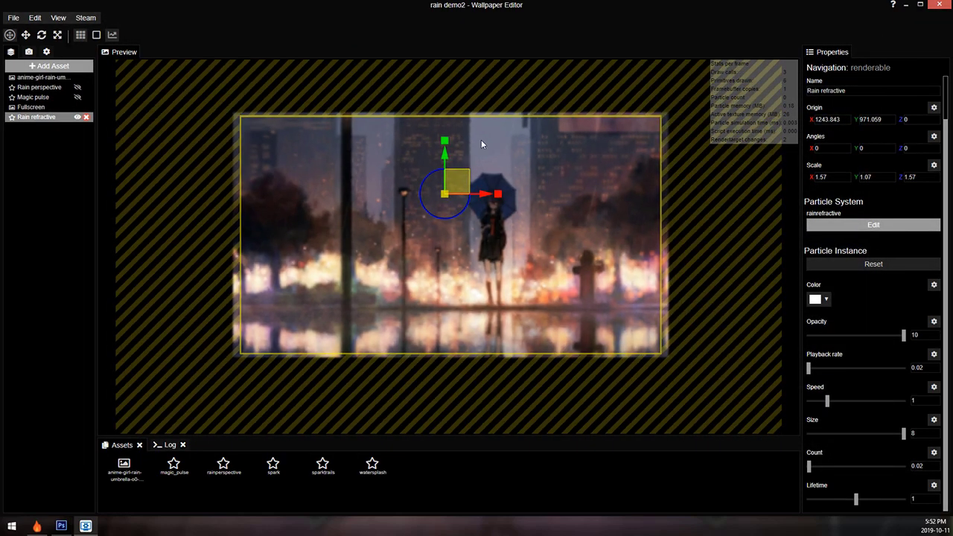
pyautogui.moveTo(456, 171); pyautogui.dragTo(458, 247)
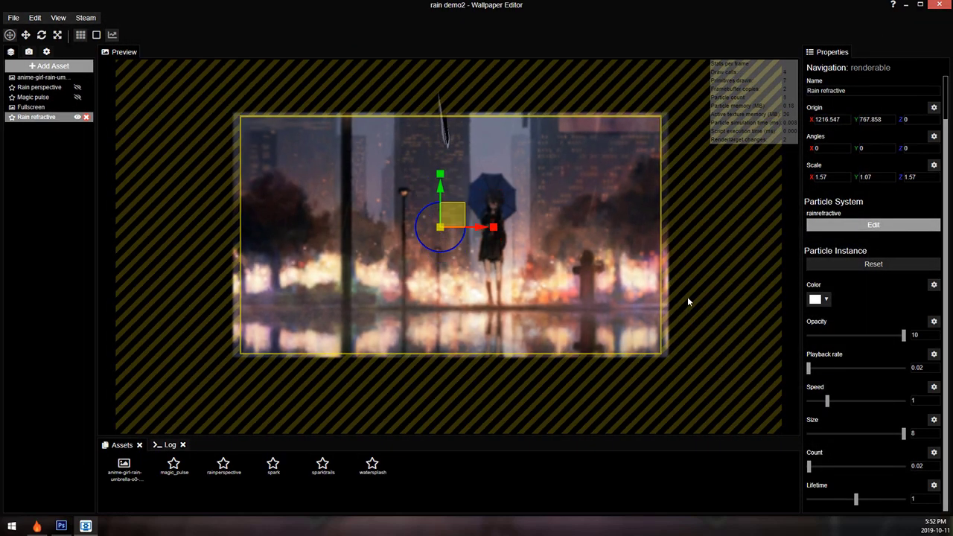
pyautogui.write('0.1')
pyautogui.press('Return')
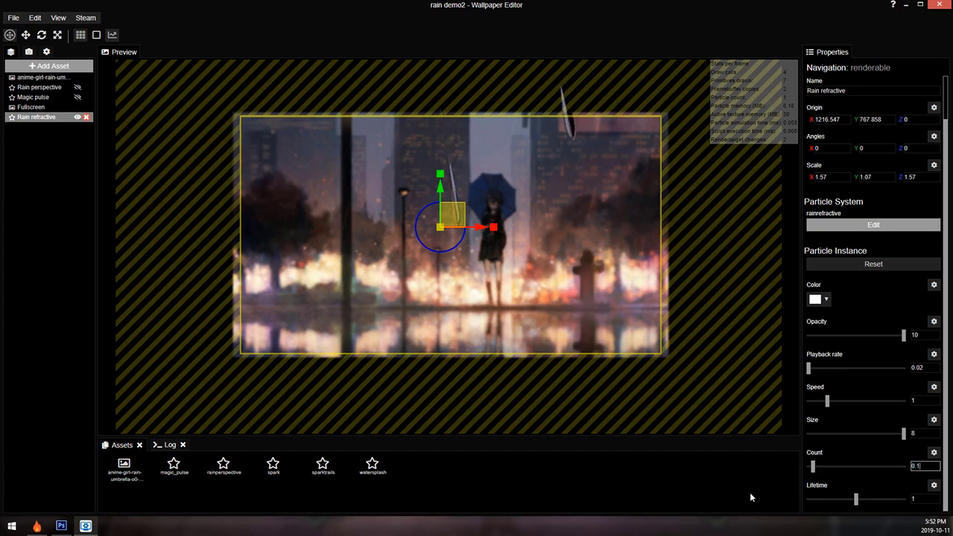
pyautogui.click(869, 226)
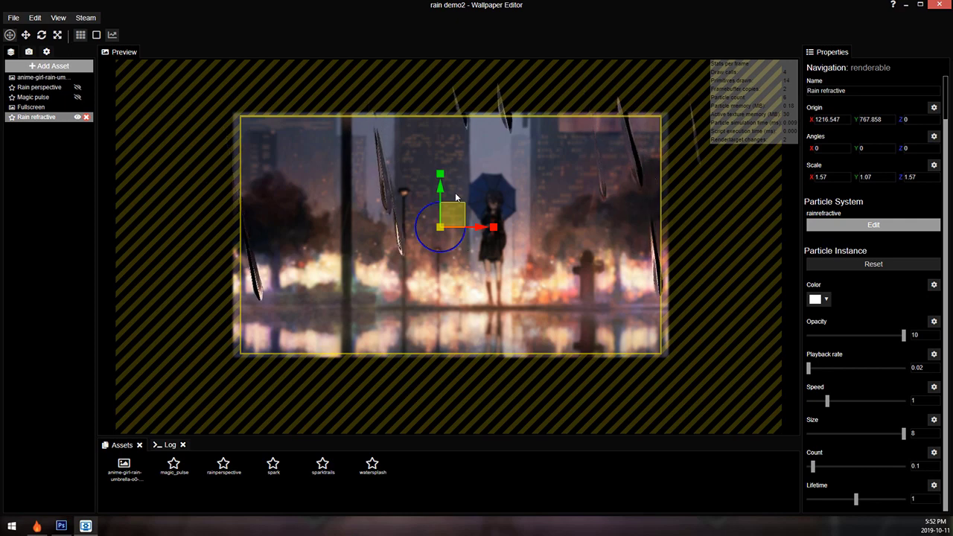
pyautogui.scroll(3, 462, 190)
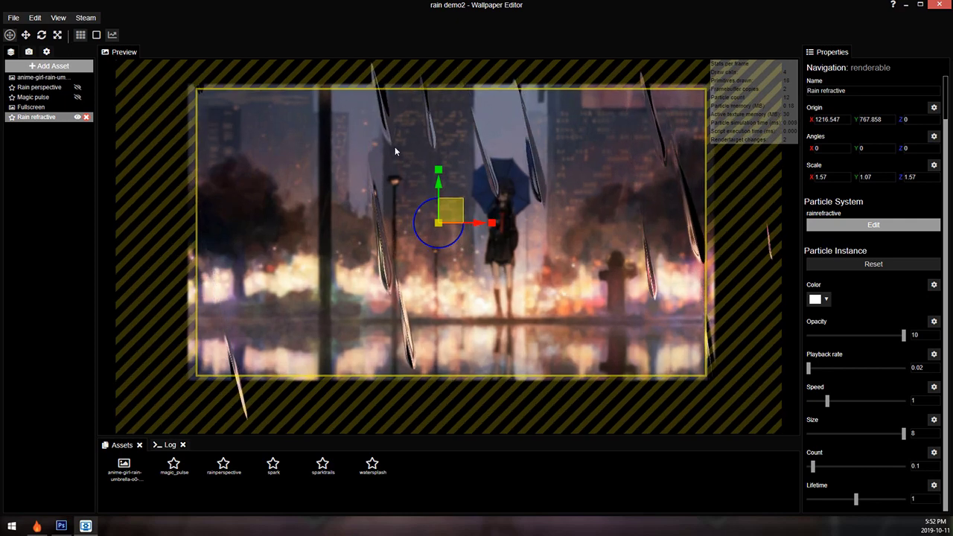
# - Save the project, duplicate the rainrefractive particle system as "rain window1" and apply the copy to the layer
pyautogui.hotkey('ctrl', 's')
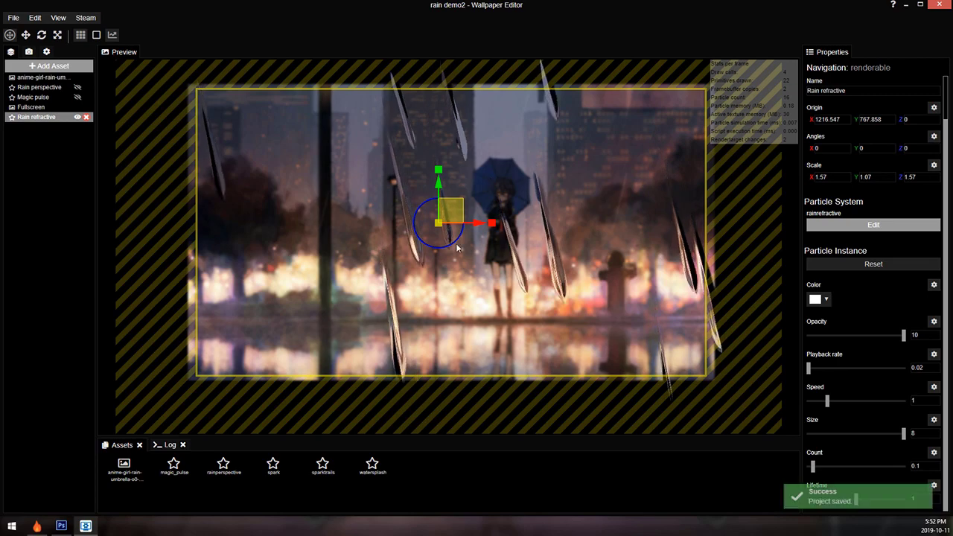
pyautogui.click(840, 226)
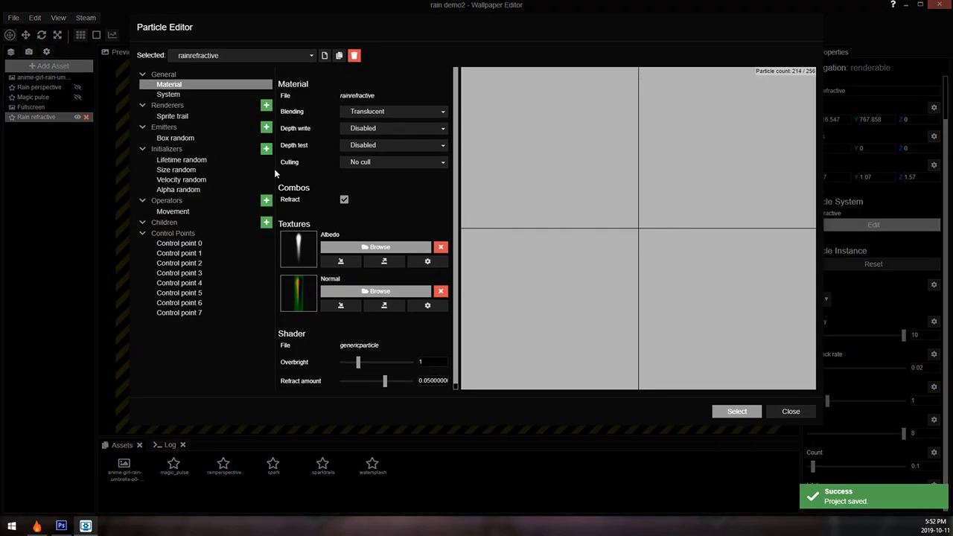
pyautogui.click(339, 55)
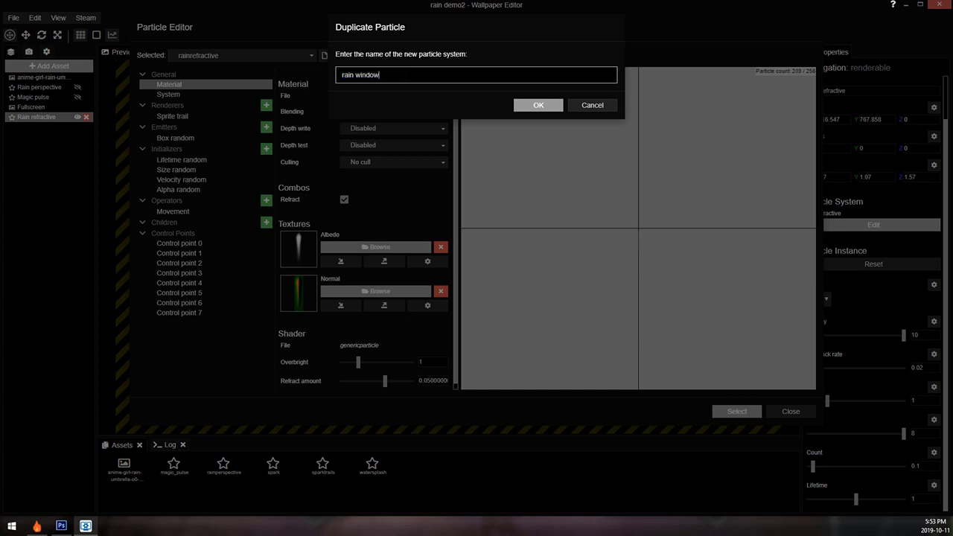
pyautogui.click(549, 105)
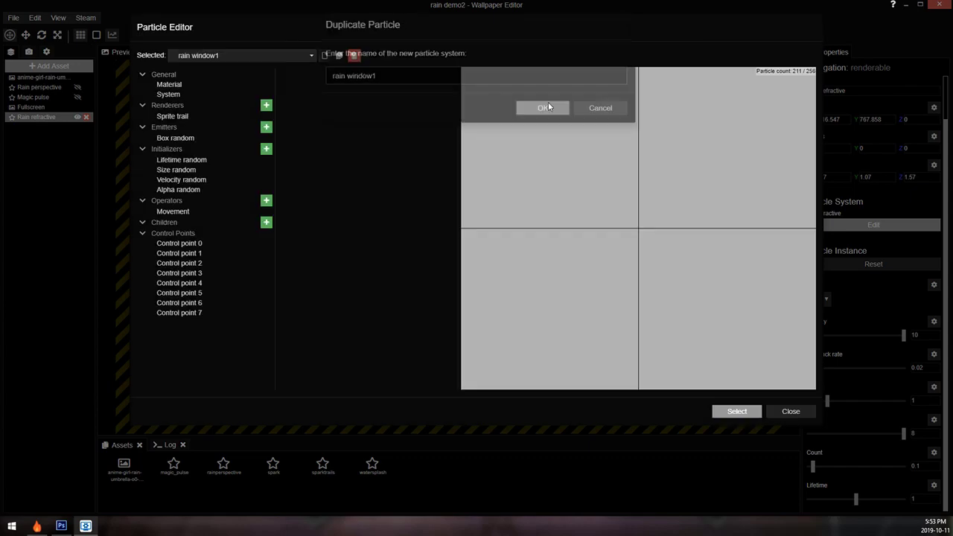
pyautogui.click(733, 412)
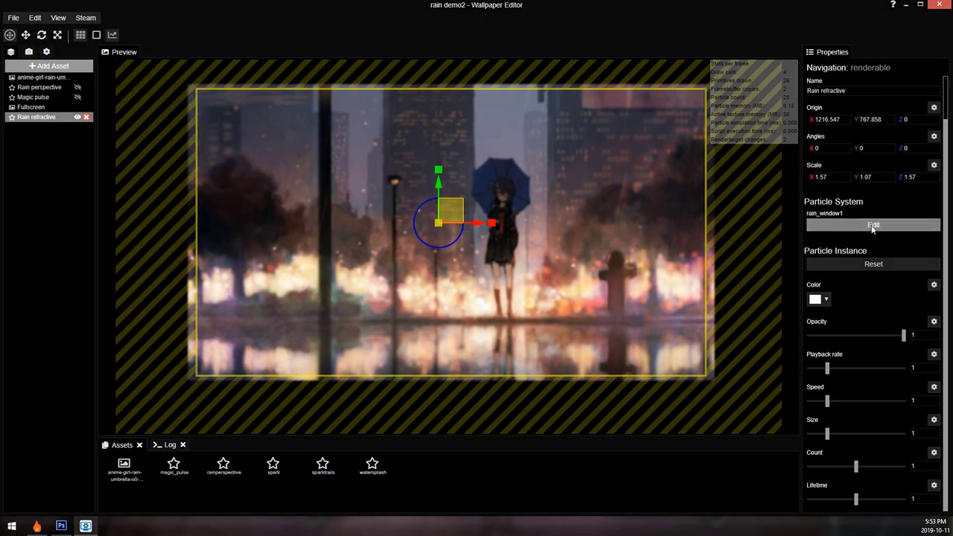
# - In rain_window1's Velocity random initializer, clear the Min X value, set Max X to -750 and apply the particle system
pyautogui.click(850, 227)
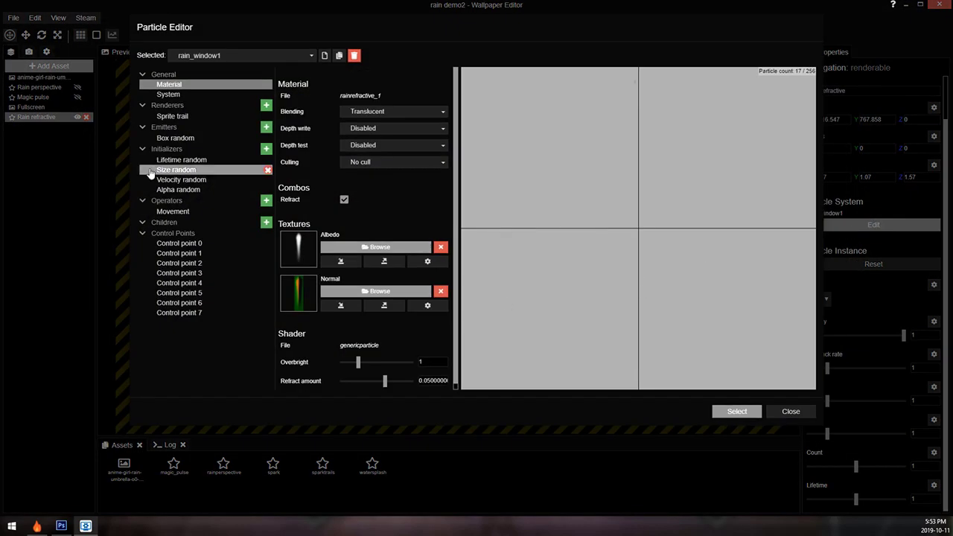
pyautogui.click(182, 182)
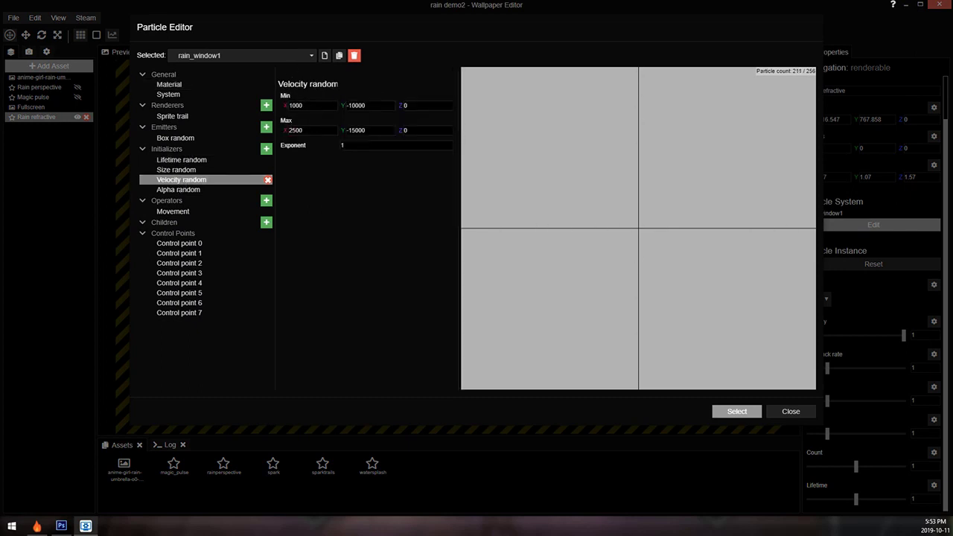
pyautogui.hotkey('ctrl', 's')
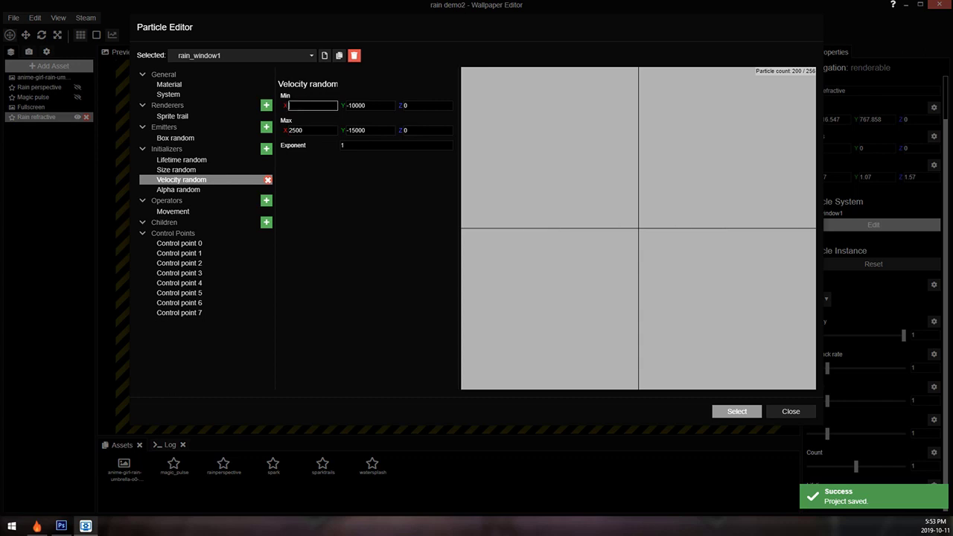
pyautogui.click(313, 130)
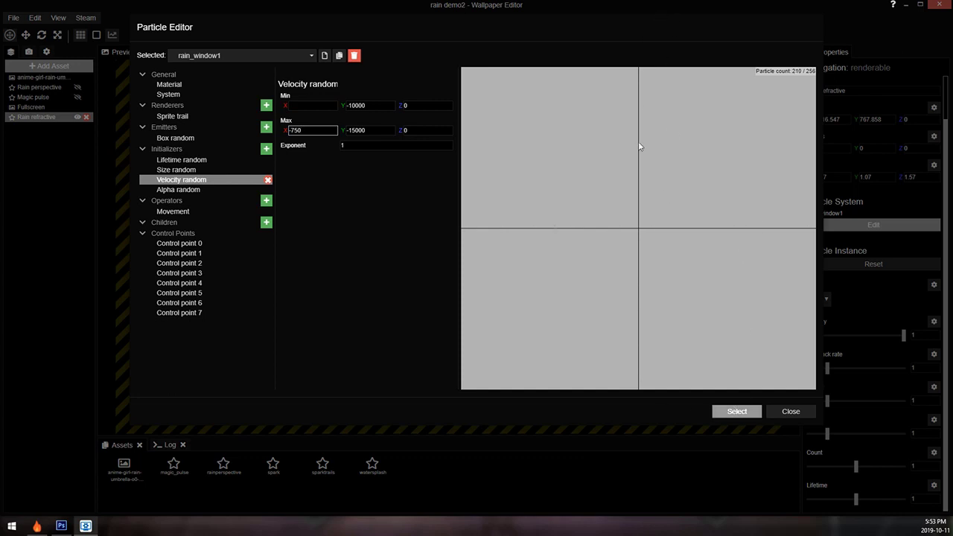
pyautogui.click(737, 411)
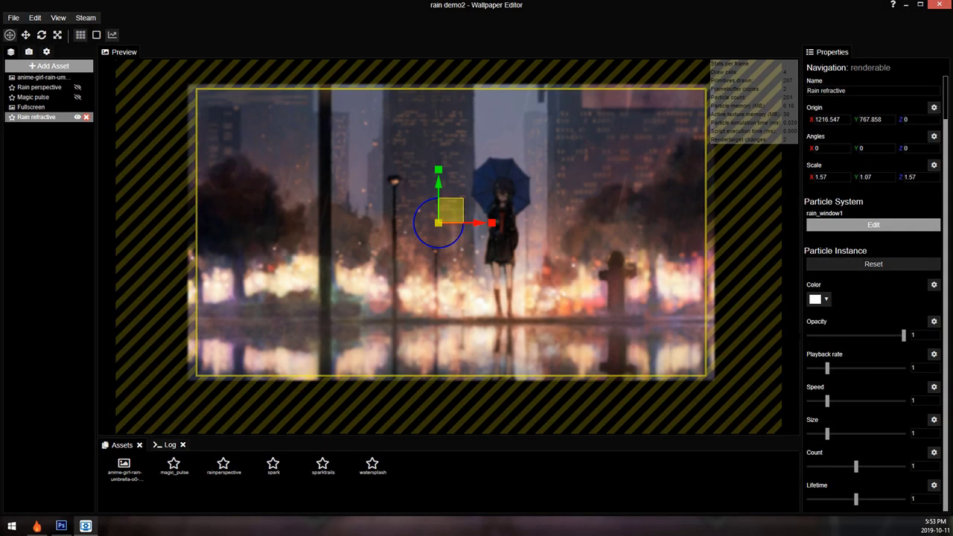
# - Set the layer's particle instance to opacity 3, playback rate 0.02, size 8 and count 0.1
pyautogui.scroll(-1, 583, 269)
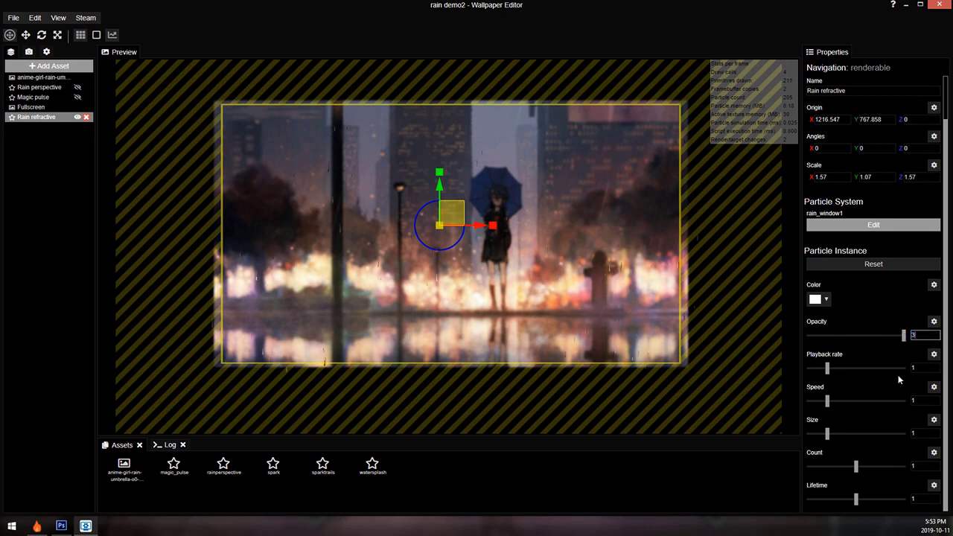
pyautogui.moveTo(831, 372); pyautogui.dragTo(775, 348)
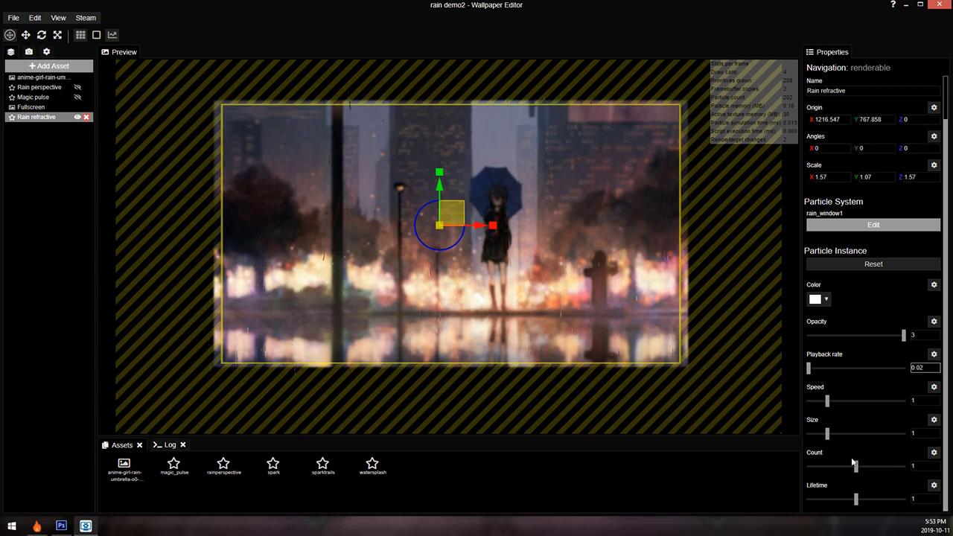
pyautogui.moveTo(827, 434); pyautogui.dragTo(905, 433)
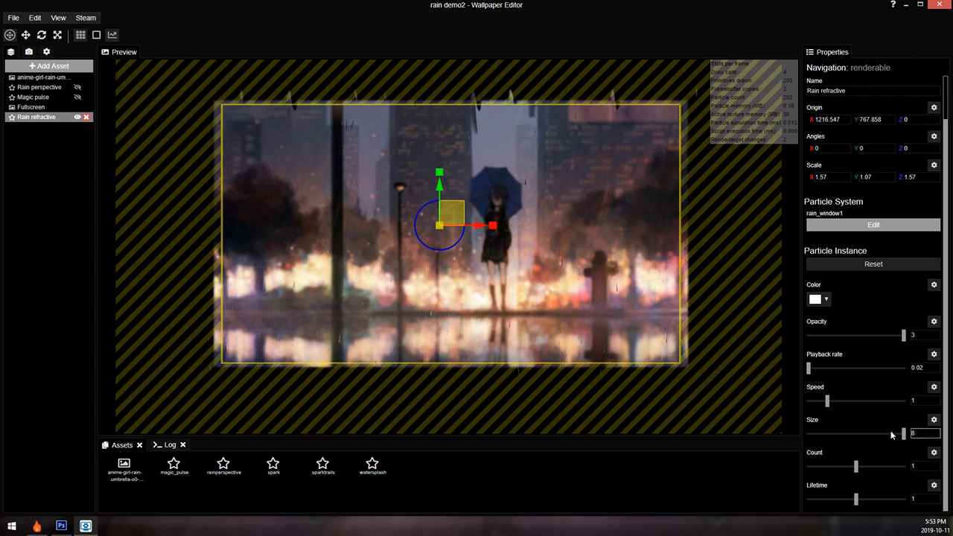
pyautogui.moveTo(857, 466); pyautogui.dragTo(811, 471)
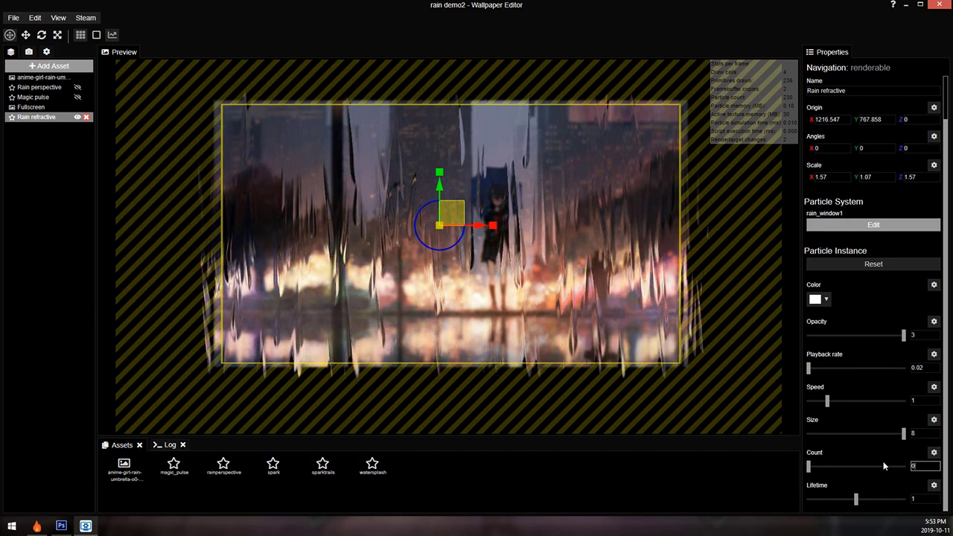
pyautogui.write('.1')
pyautogui.press('Return')
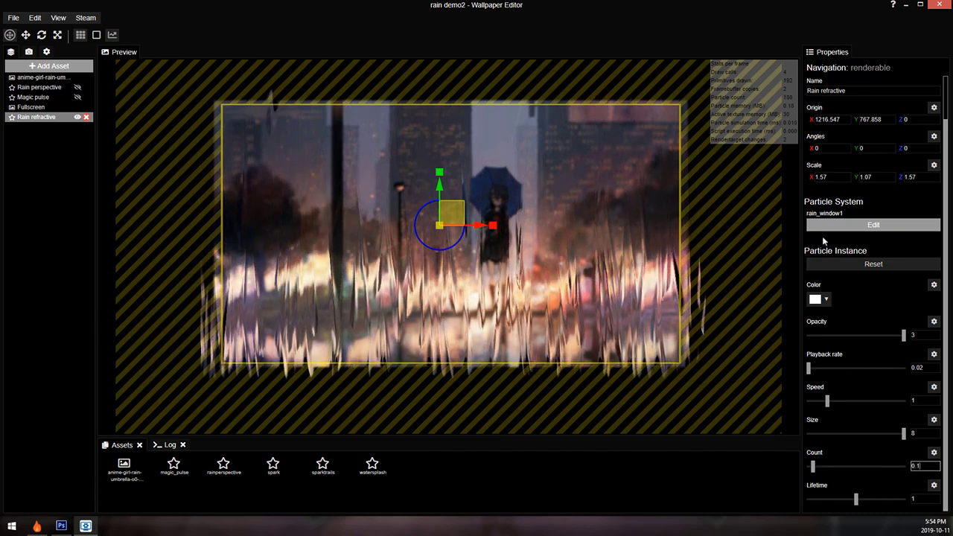
# - Save the project and set the Rain refractive layer's particle instance opacity to 5
pyautogui.scroll(3, 458, 181)
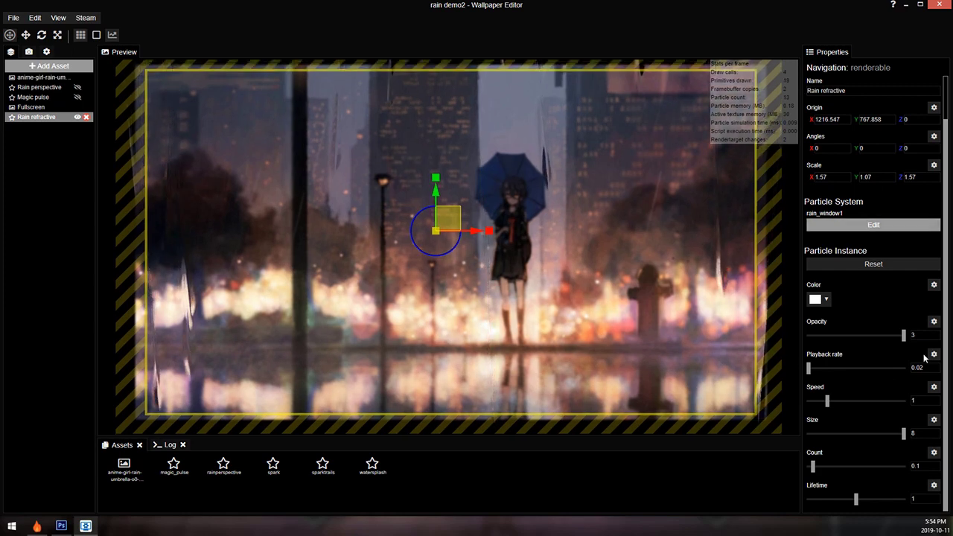
pyautogui.hotkey('ctrl', 's')
pyautogui.write('5')
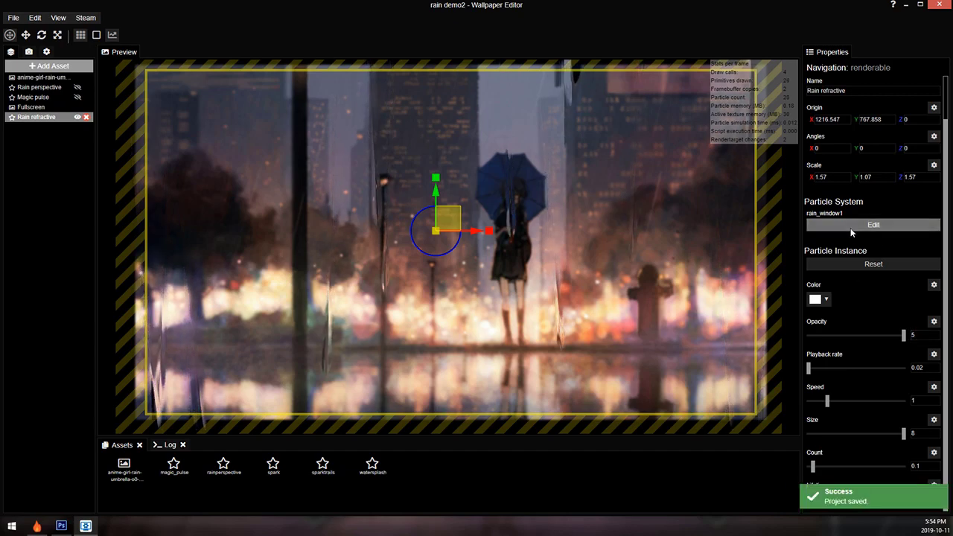
pyautogui.press('Return')
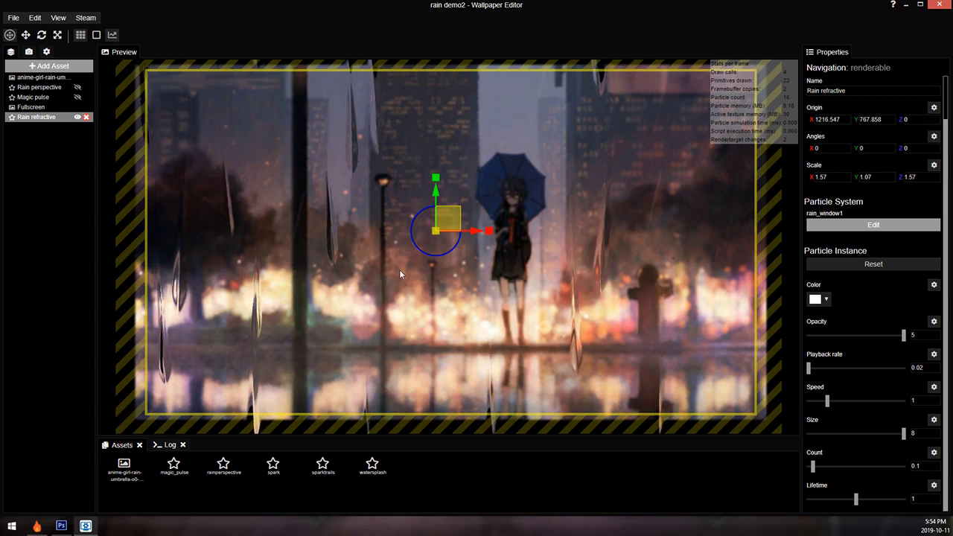
# - Save the project again and rotate the Rain refractive layer to about -5.73 on the Z axis
pyautogui.hotkey('ctrl', 's')
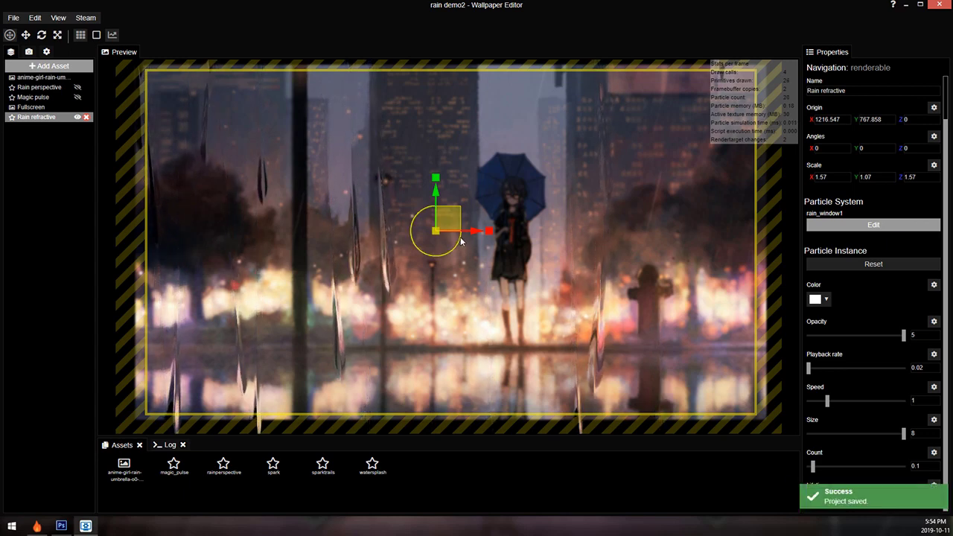
pyautogui.click(460, 240)
pyautogui.moveTo(460, 240); pyautogui.dragTo(459, 245)
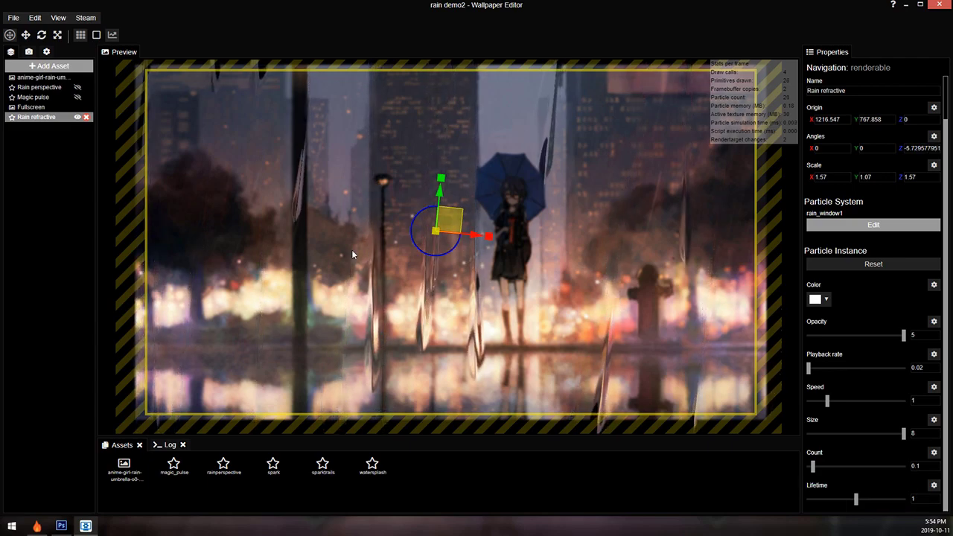
# - In rain_window1's Alpha random initializer, set Min to .2 and Max to .8, apply the particle system and save the project
pyautogui.click(864, 227)
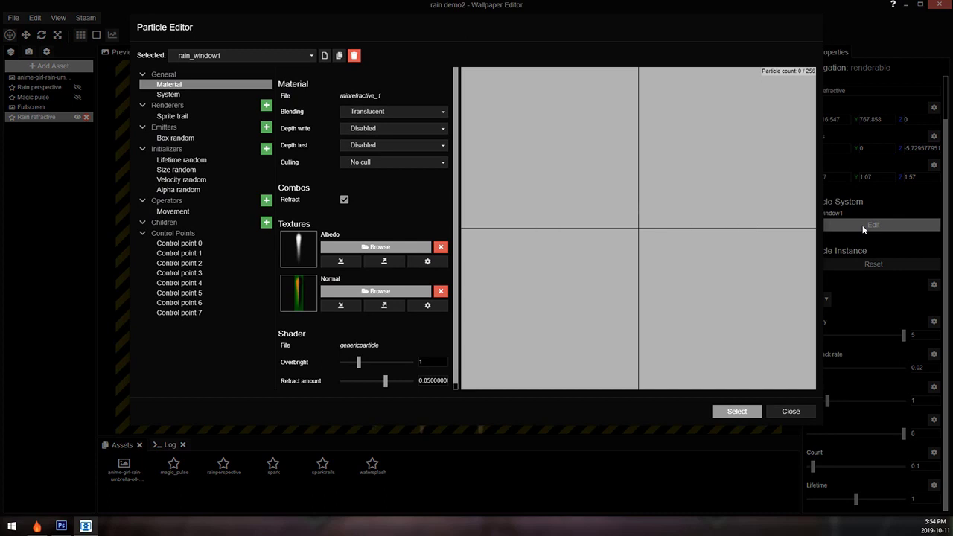
pyautogui.click(182, 213)
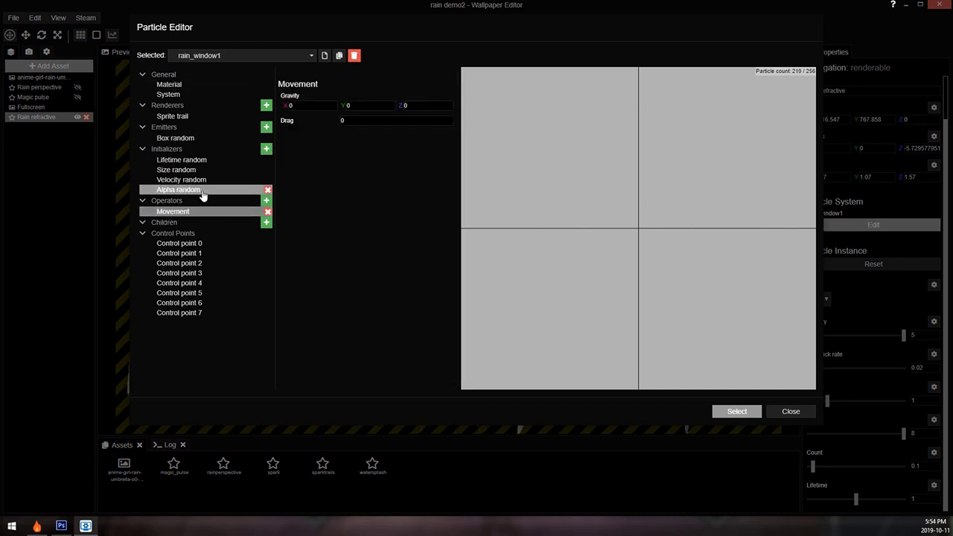
pyautogui.click(203, 190)
pyautogui.click(209, 171)
pyautogui.click(211, 160)
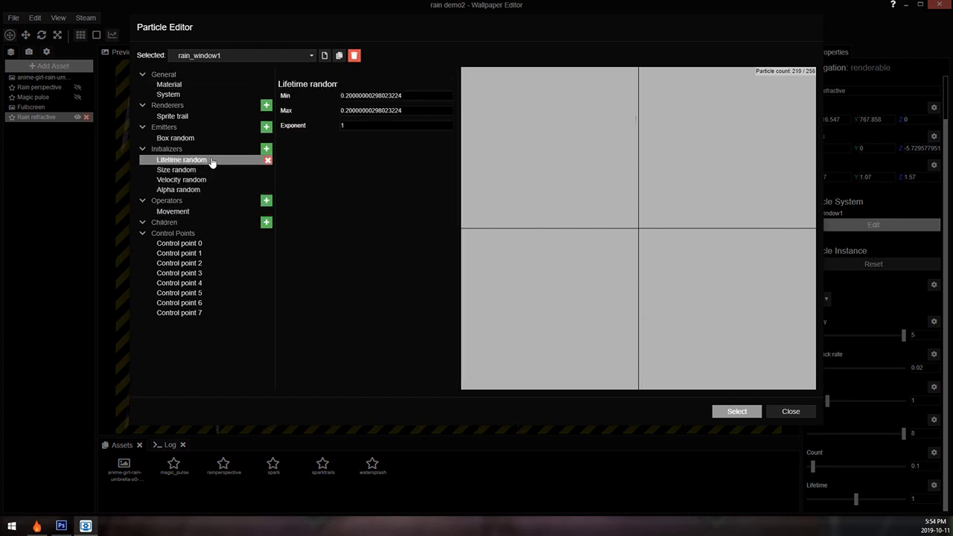
pyautogui.click(210, 139)
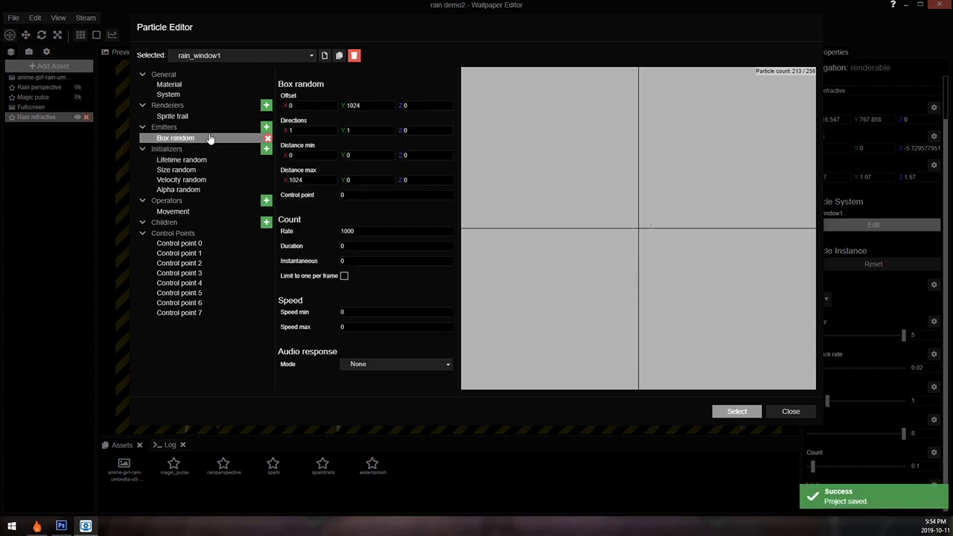
pyautogui.click(212, 189)
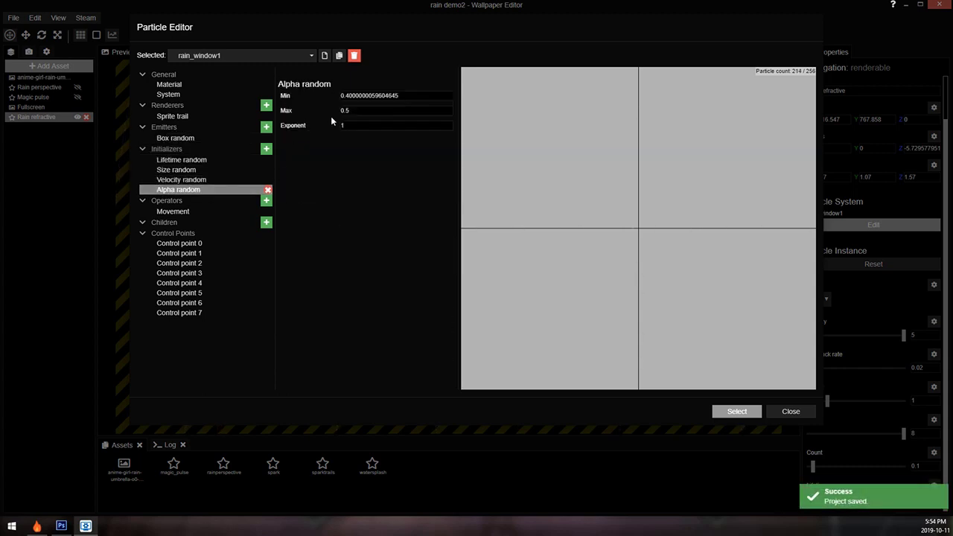
pyautogui.click(395, 95)
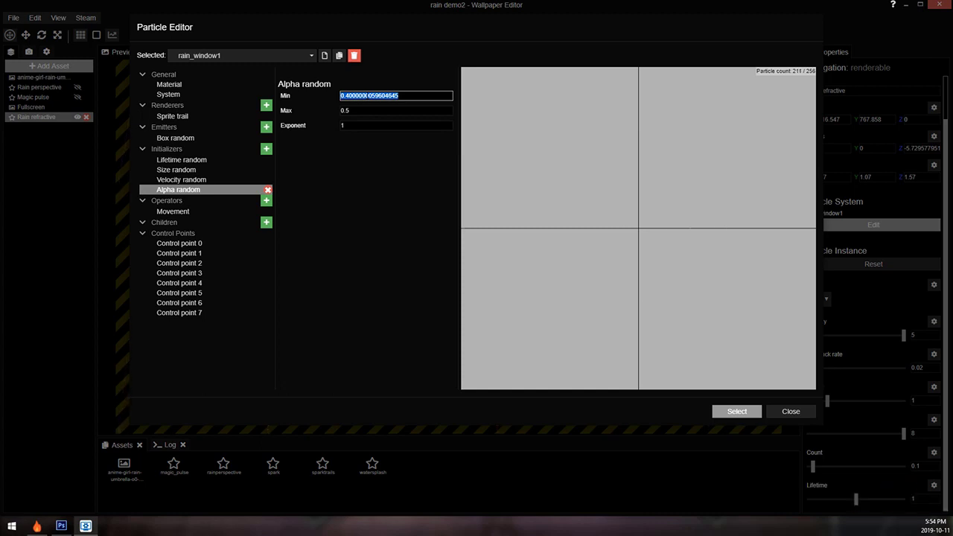
pyautogui.press('BackSpace')
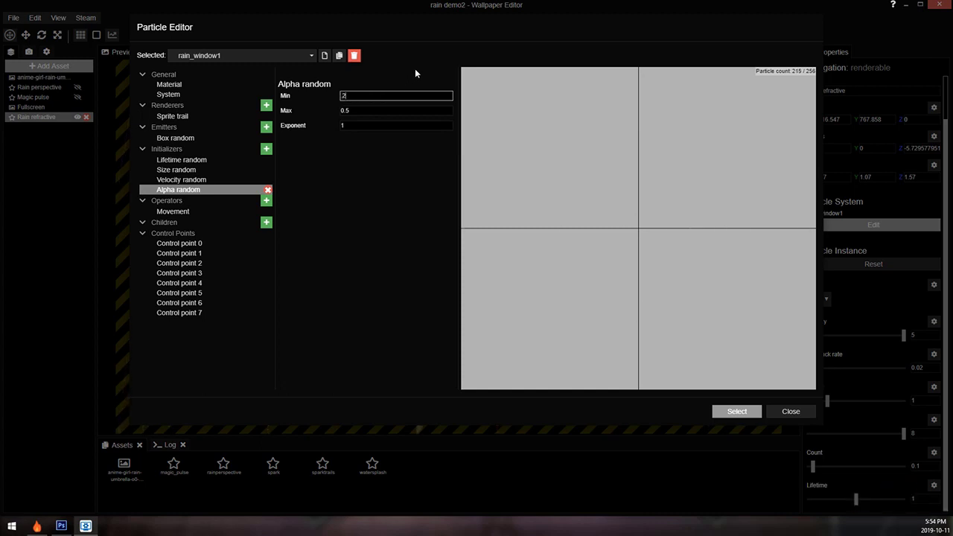
pyautogui.write('.2')
pyautogui.click(365, 109)
pyautogui.press('BackSpace')
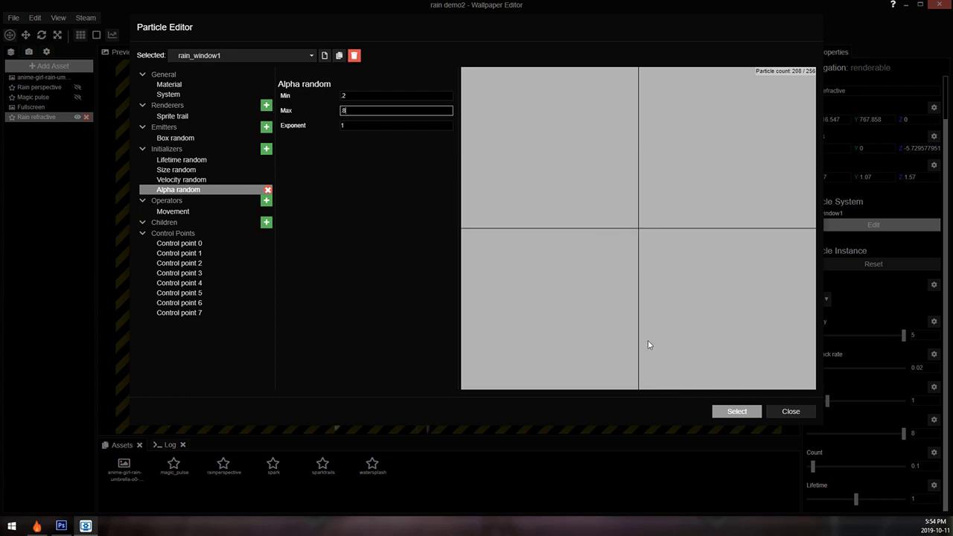
pyautogui.click(739, 412)
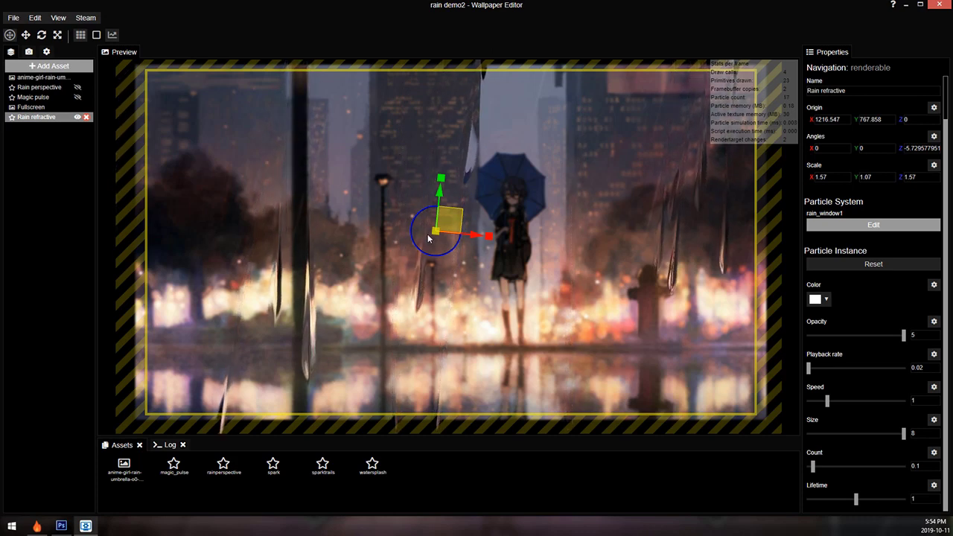
pyautogui.hotkey('ctrl', 's')
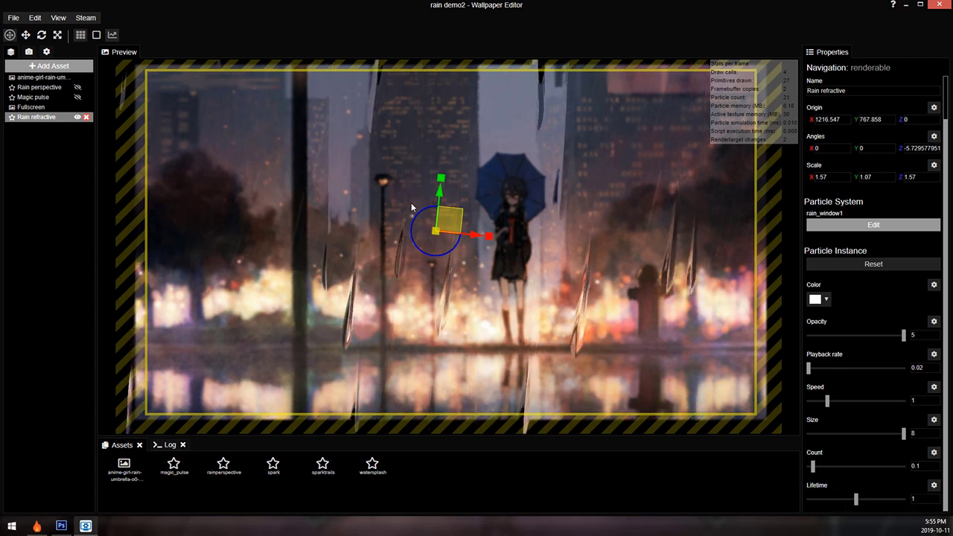
# - Move Rain refractive to about X 1194, Y 753 and make the Rain perspective and Magic pulse layers visible
pyautogui.moveTo(453, 224); pyautogui.dragTo(446, 228)
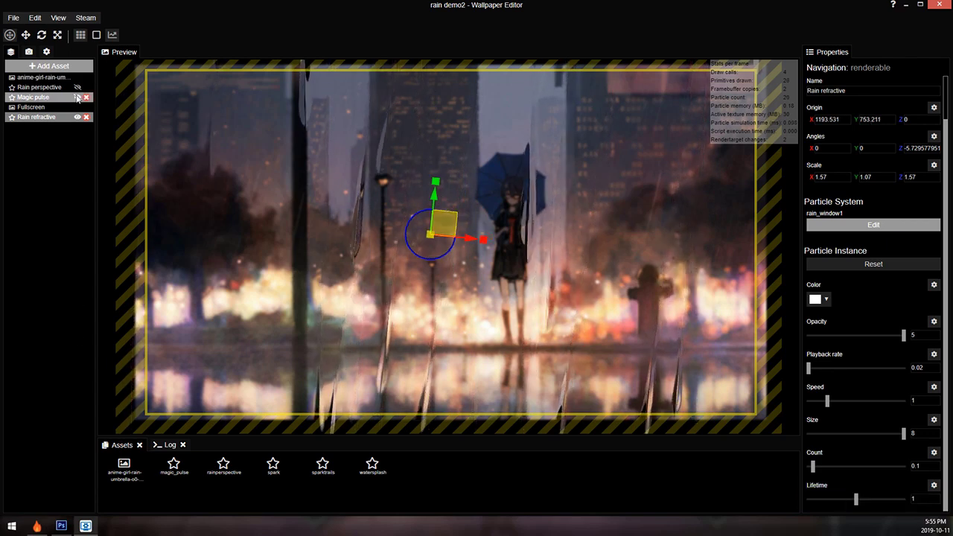
pyautogui.scroll(1, 500, 92)
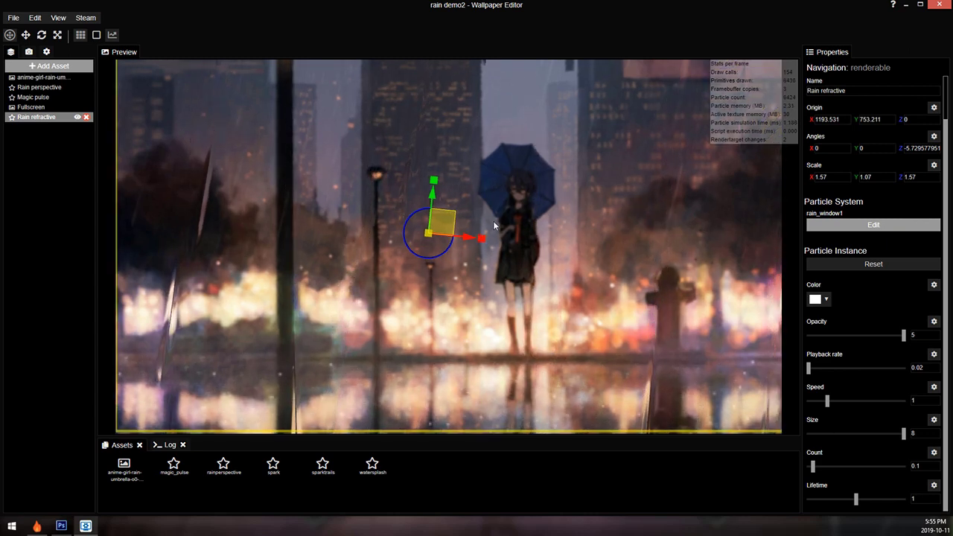
pyautogui.scroll(-1, 493, 220)
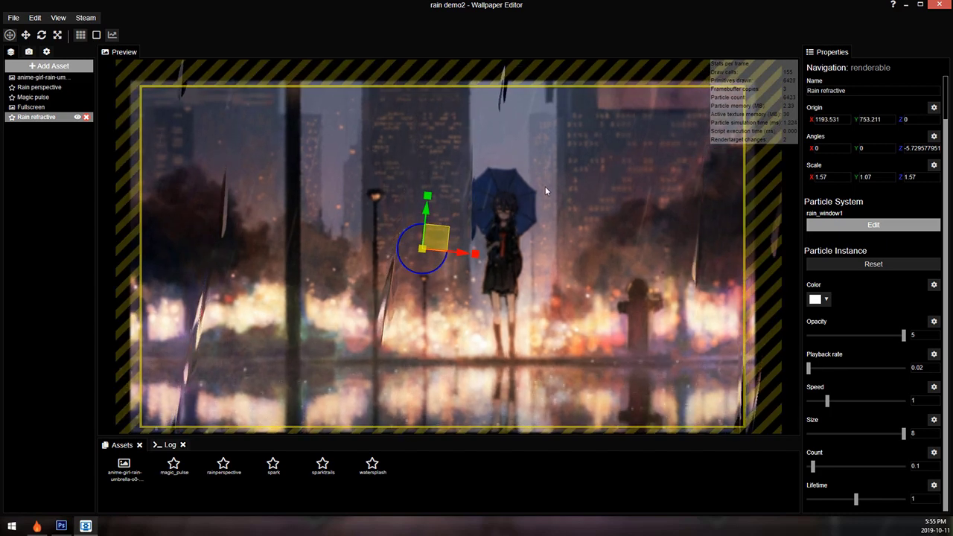
# - Switch to Photoshop and create a new document 256 pixels wide and 256 pixels high
pyautogui.click(61, 526)
pyautogui.click(123, 36)
pyautogui.click(130, 47)
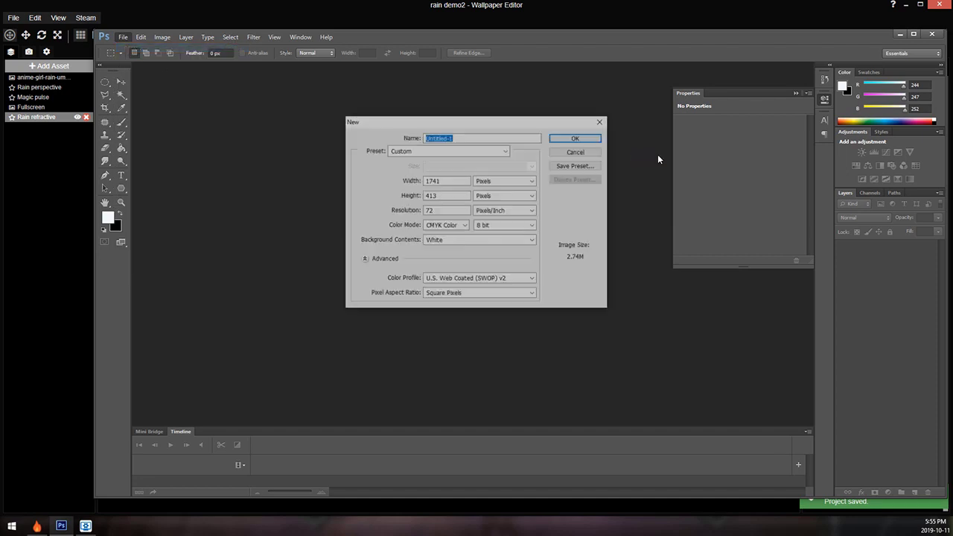
pyautogui.doubleClick(444, 181)
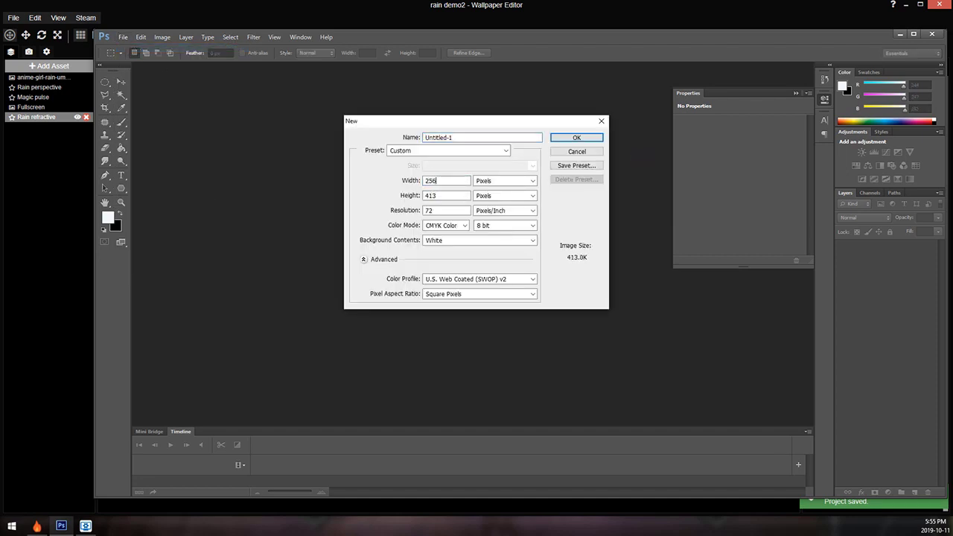
pyautogui.press('Tab')
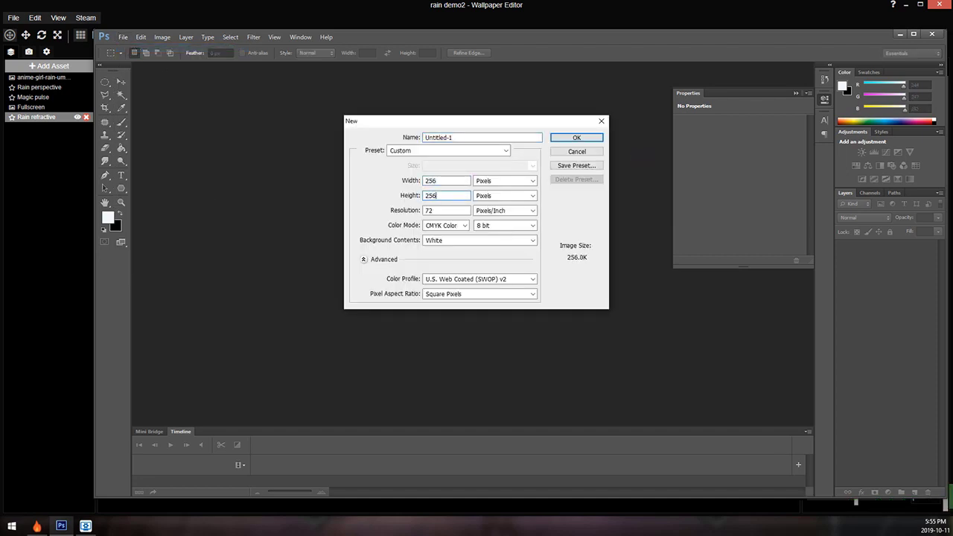
pyautogui.press('Return')
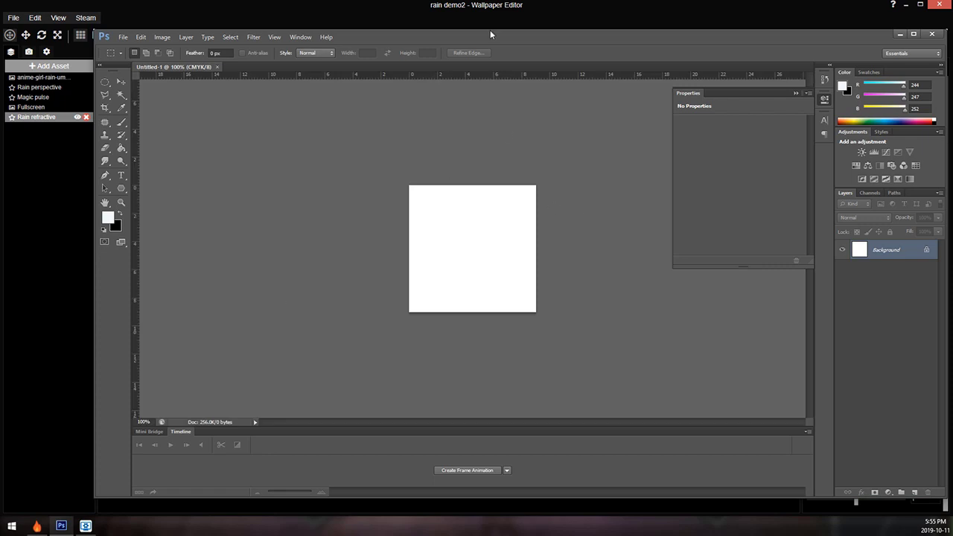
# - Fill the Background layer with black and add a new empty layer above it
pyautogui.moveTo(490, 30); pyautogui.dragTo(454, 21)
pyautogui.hotkey('ctrl', '+')
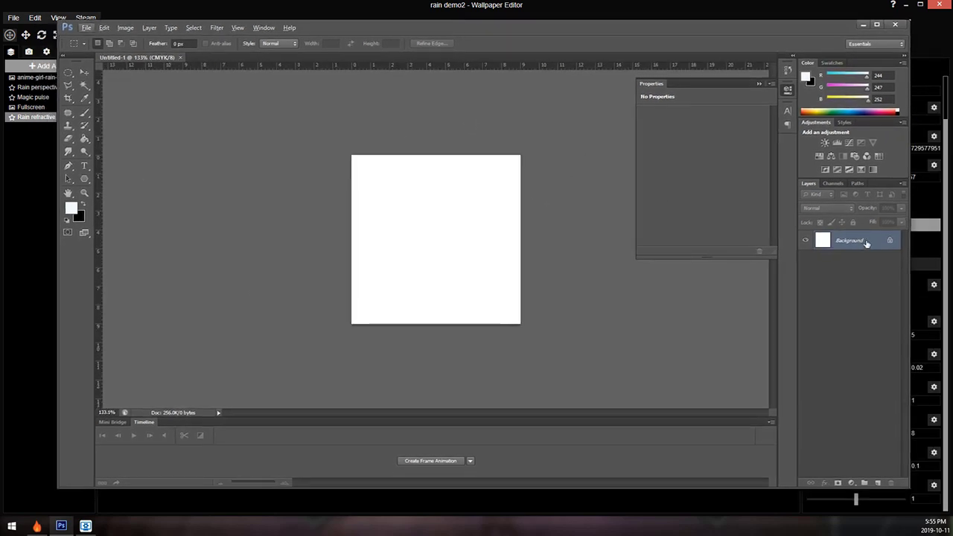
pyautogui.hotkey('ctrl', 'BackSpace')
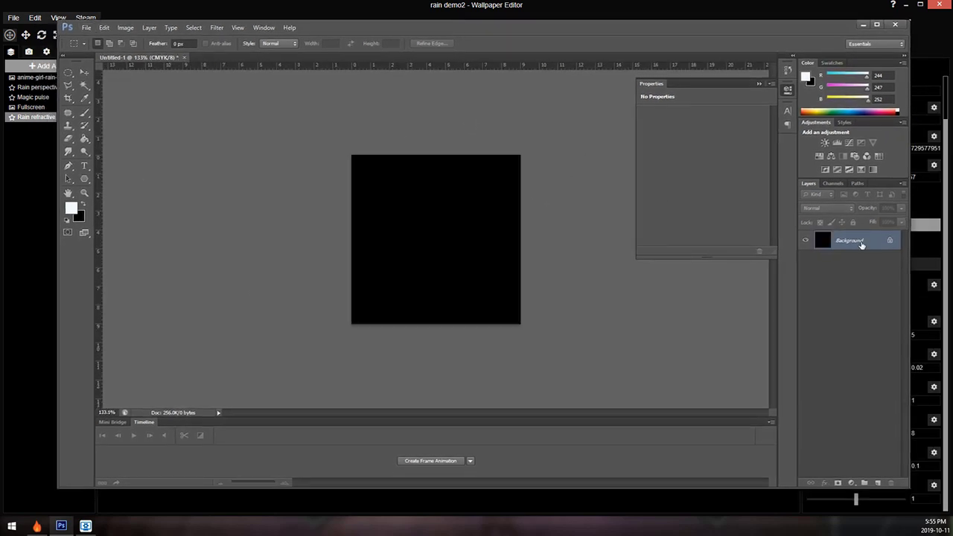
pyautogui.click(879, 482)
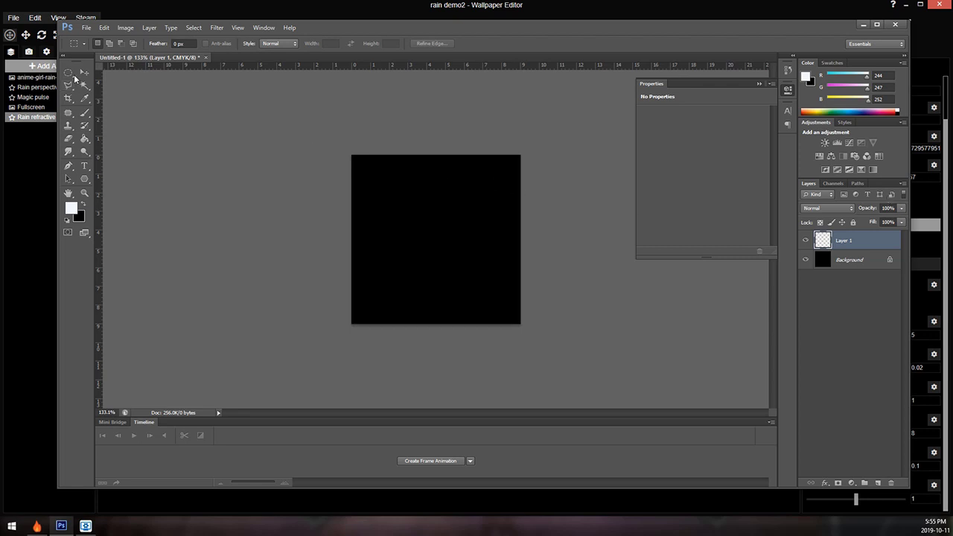
# - Make a circular selection about 70% of the canvas width on the new layer and fill it with the near-white foreground colour
pyautogui.moveTo(384, 190); pyautogui.dragTo(498, 306)
pyautogui.press('g')
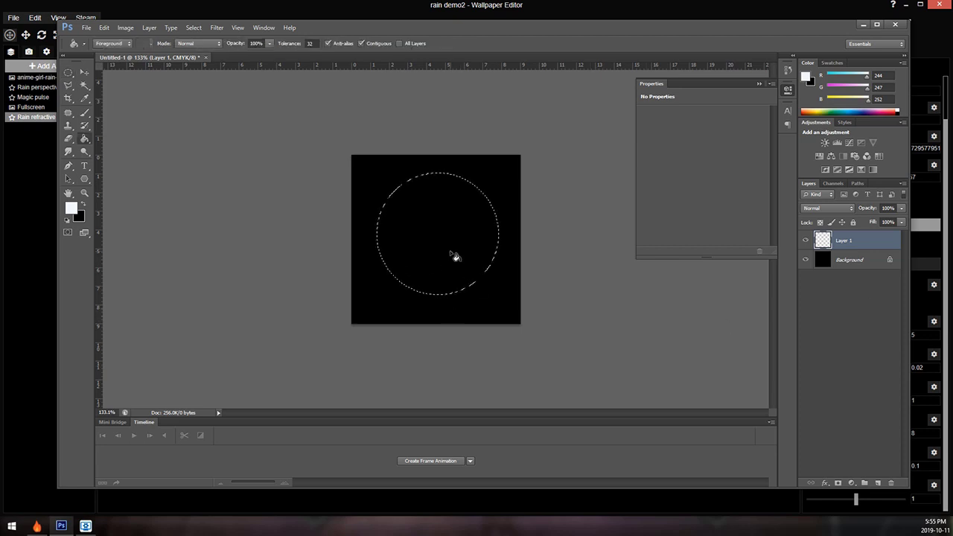
pyautogui.click(453, 258)
pyautogui.click(85, 72)
# - Clear the circular selection and delete the black Background layer, leaving the circle on transparency
pyautogui.click(869, 260)
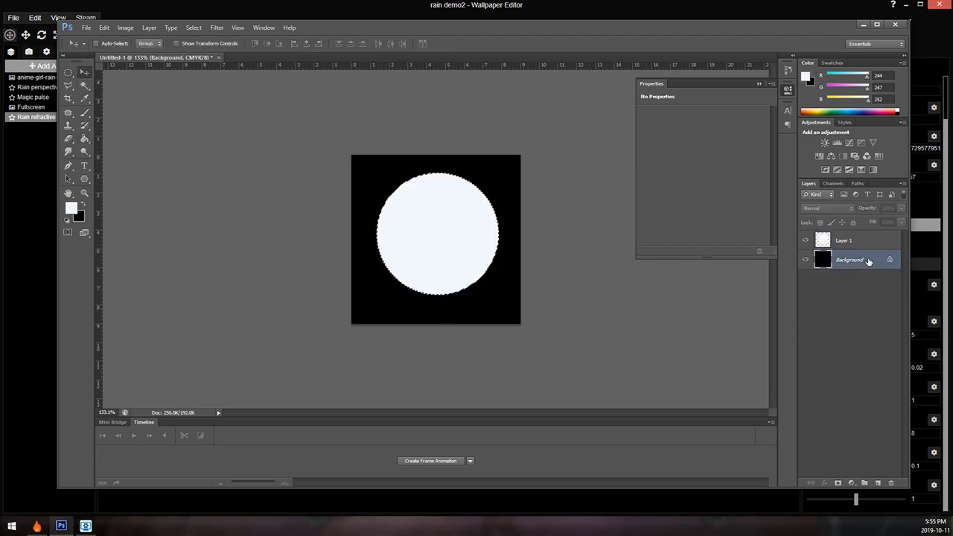
pyautogui.press('i')
pyautogui.press('Delete')
pyautogui.click(552, 154)
pyautogui.hotkey('ctrl', 'd')
pyautogui.press('v')
pyautogui.press('Delete')
# - Select the entire canvas, centre the circle on it horizontally and vertically, and deselect
pyautogui.hotkey('ctrl', 'a')
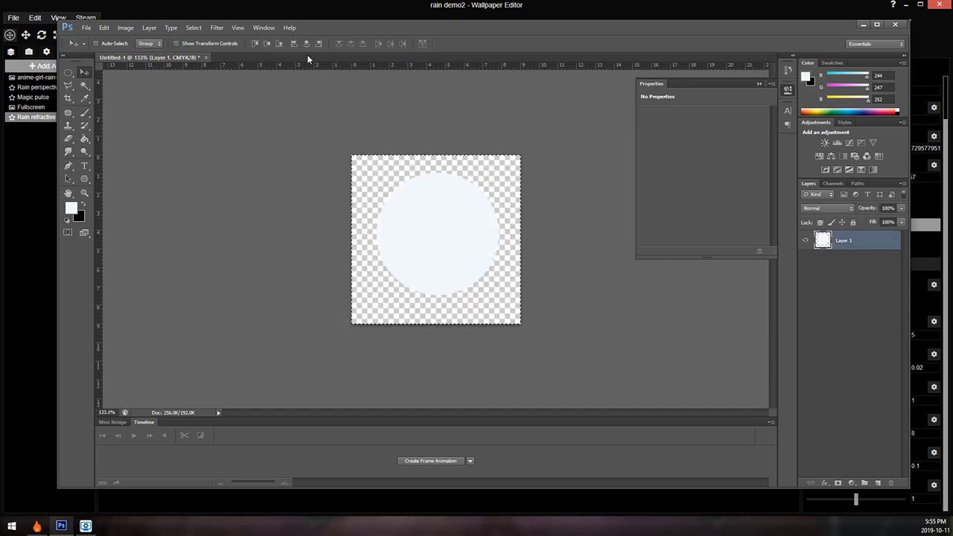
pyautogui.click(268, 45)
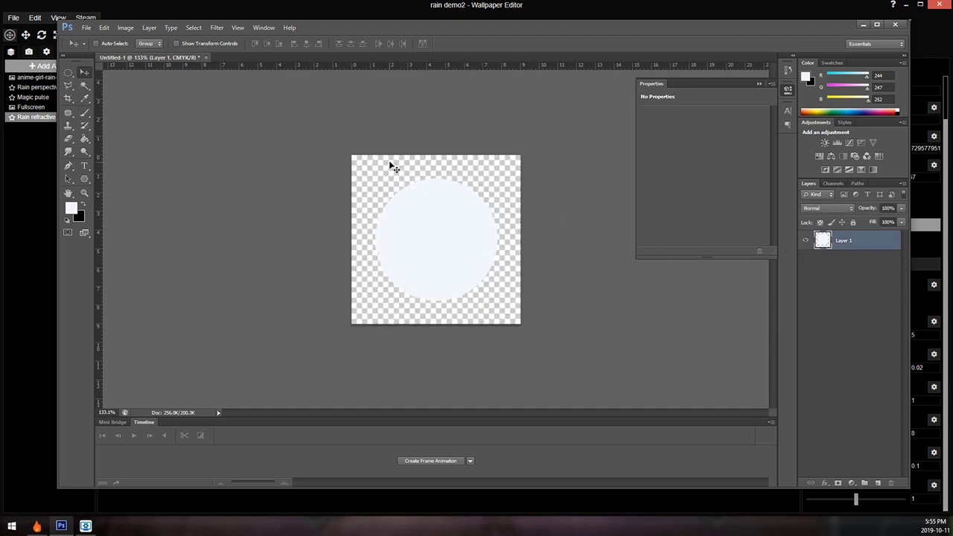
pyautogui.scroll(2, 403, 164)
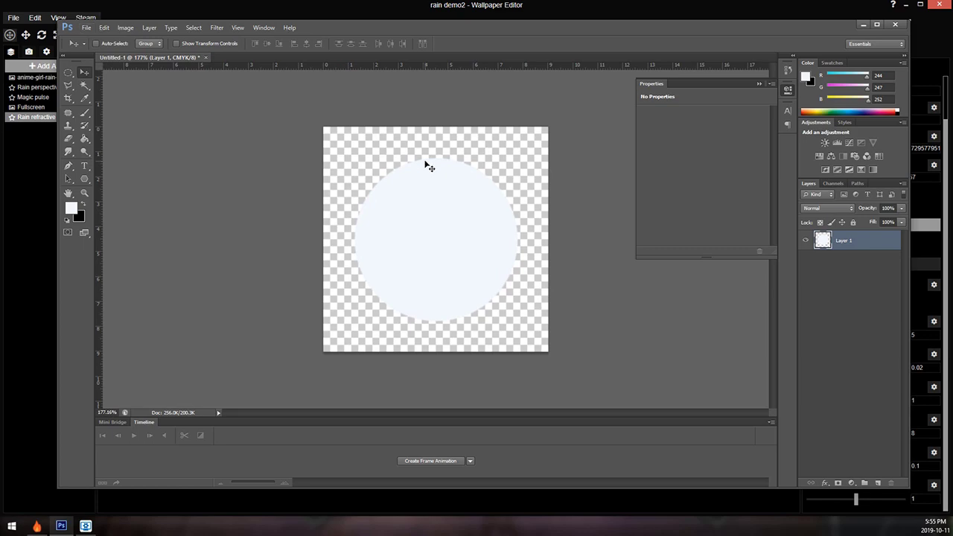
# - Liquify the circle, pushing its upper-left edge slightly inward with a size 150 brush, and apply the distortion
pyautogui.hotkey('shift', 'ctrl', 'x')
pyautogui.click(538, 206)
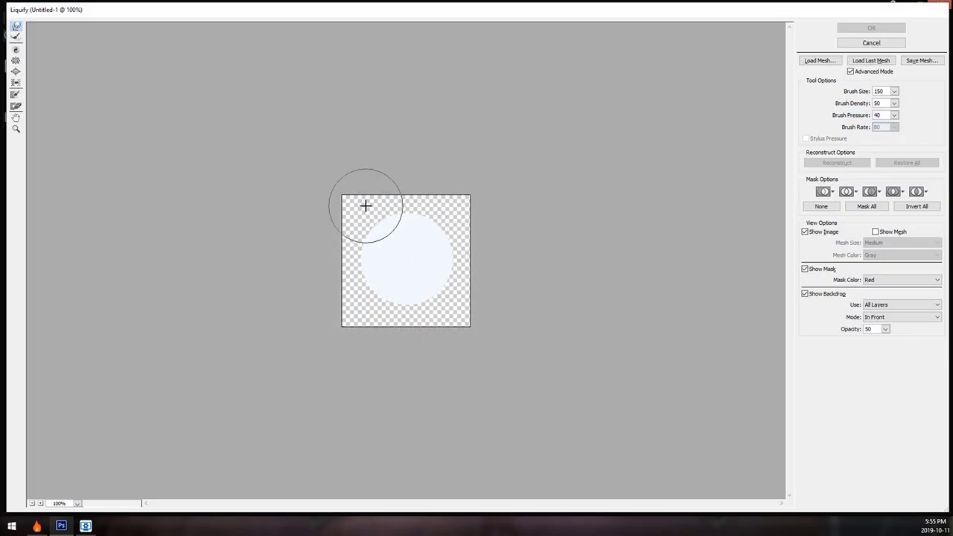
pyautogui.moveTo(371, 219); pyautogui.dragTo(355, 266)
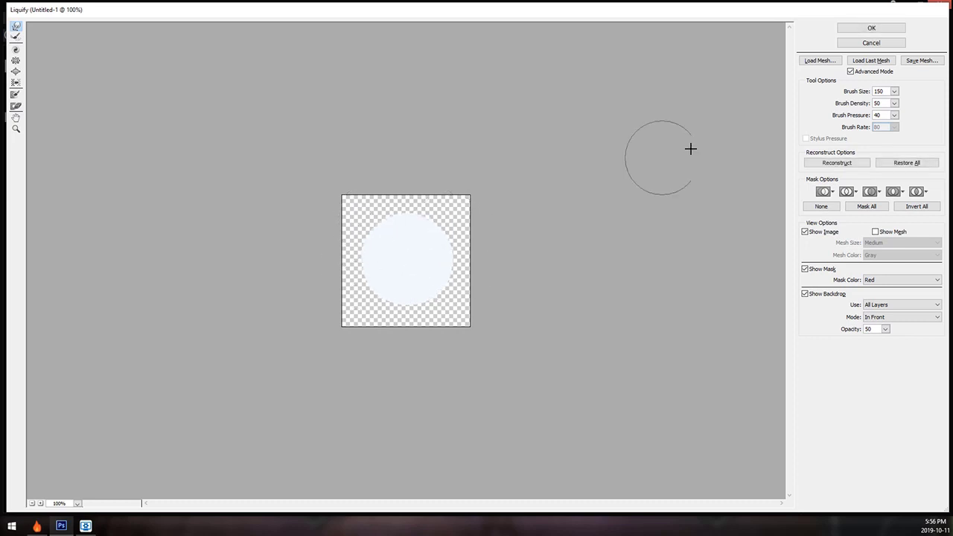
pyautogui.click(872, 28)
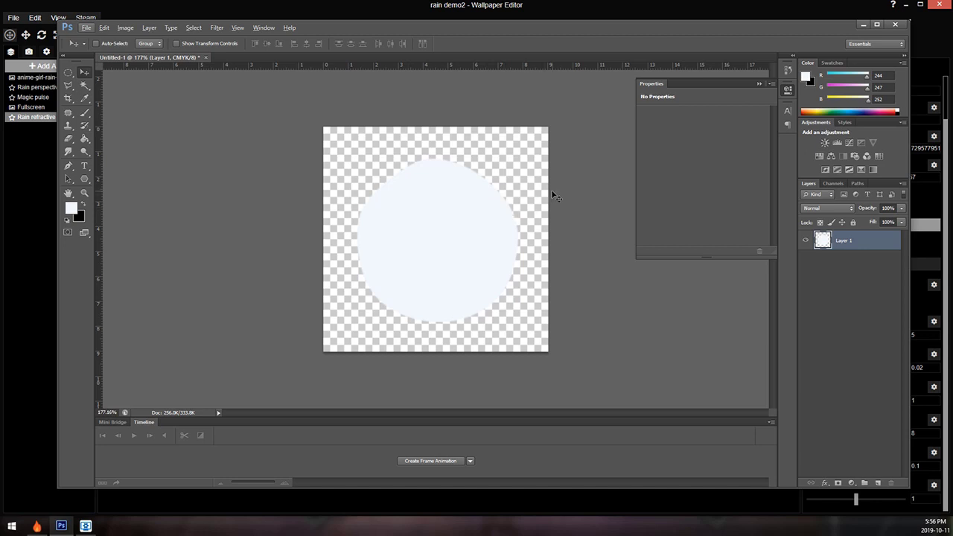
# - Stretch the circle vertically to about 109% of its height, centre it horizontally on the canvas and deselect
pyautogui.hotkey('ctrl', 't')
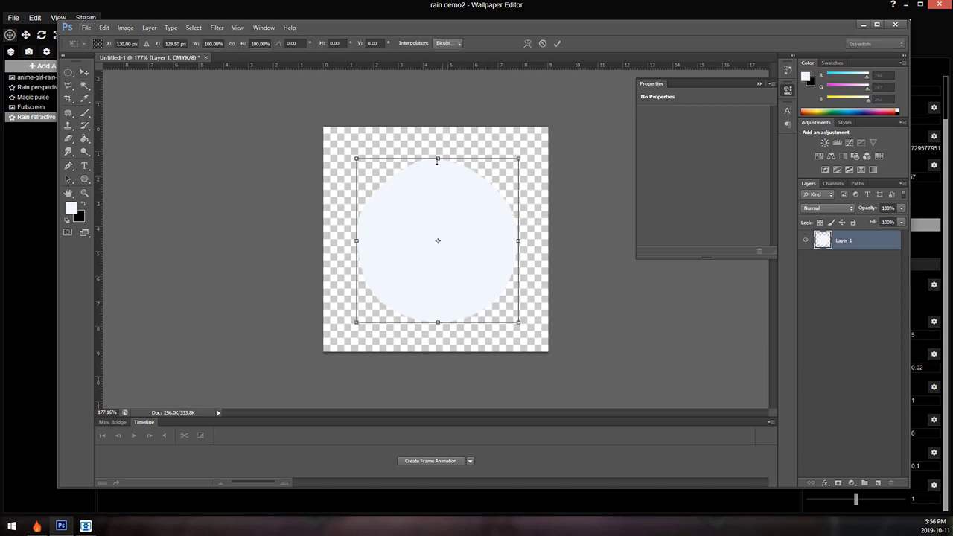
pyautogui.moveTo(438, 158); pyautogui.dragTo(456, 148)
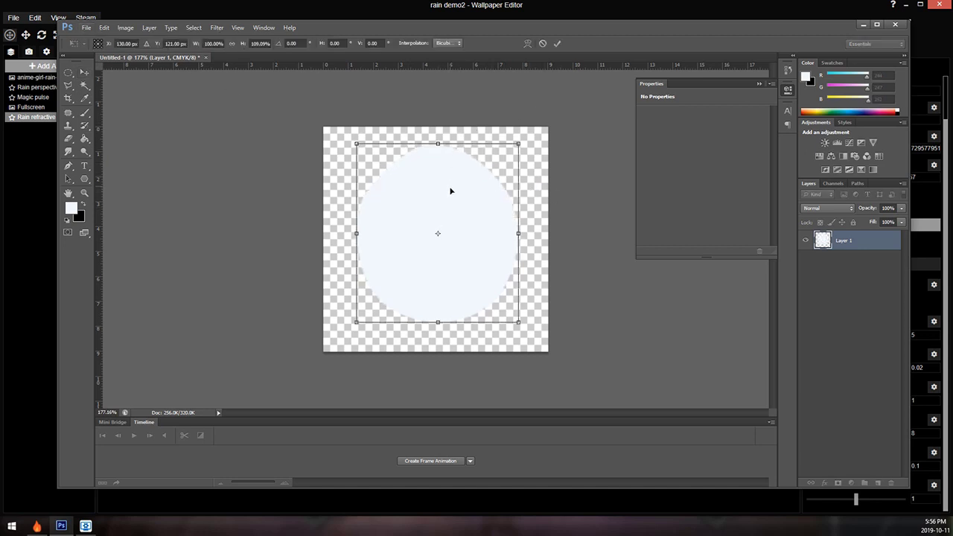
pyautogui.press('Return')
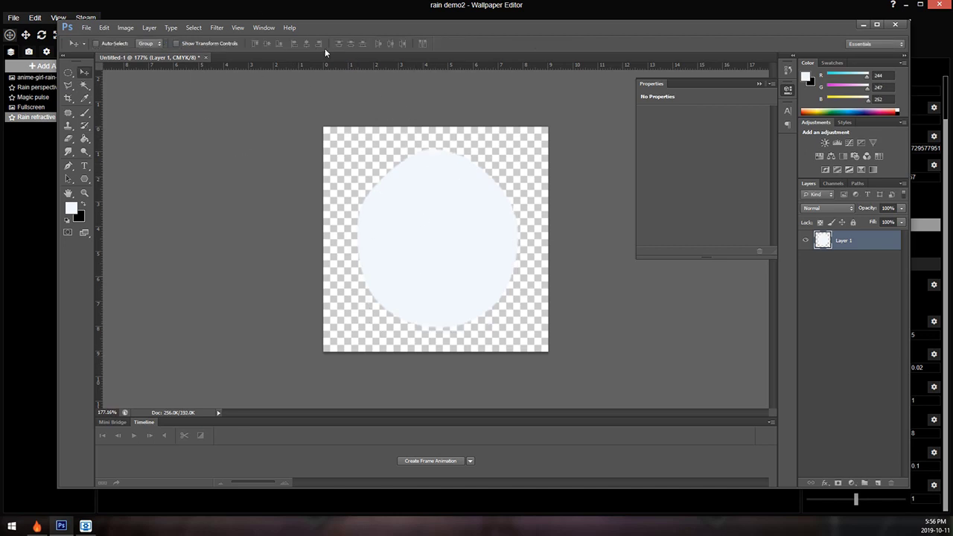
pyautogui.hotkey('ctrl', 'a')
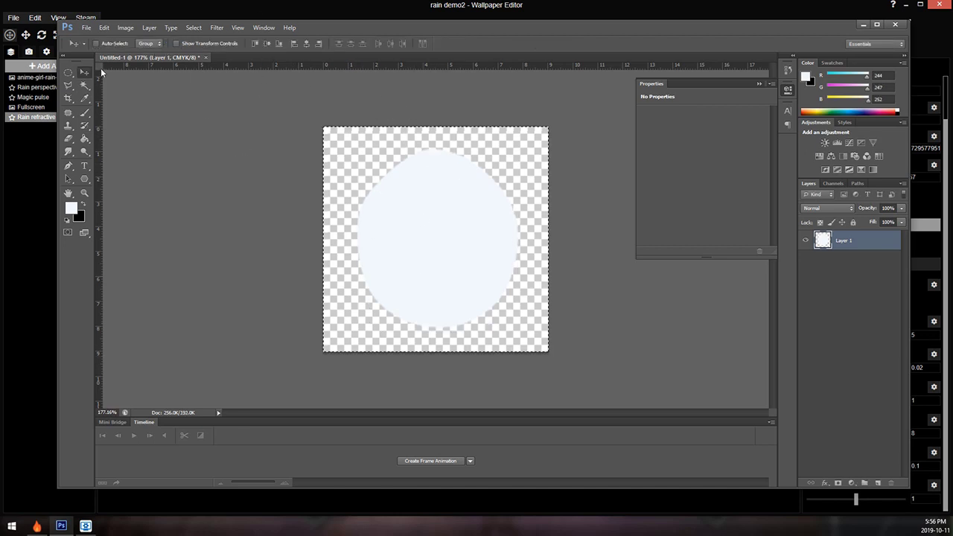
pyautogui.click(307, 43)
pyautogui.hotkey('ctrl', 'd')
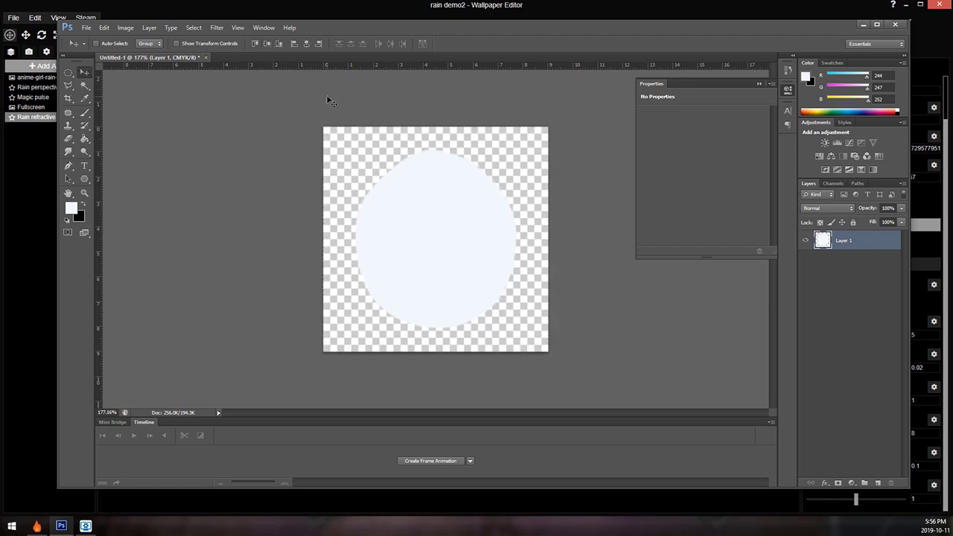
# - Blur the droplet slightly to soften its edges and save the image to the desktop as raindrop 1.png
pyautogui.click(217, 27)
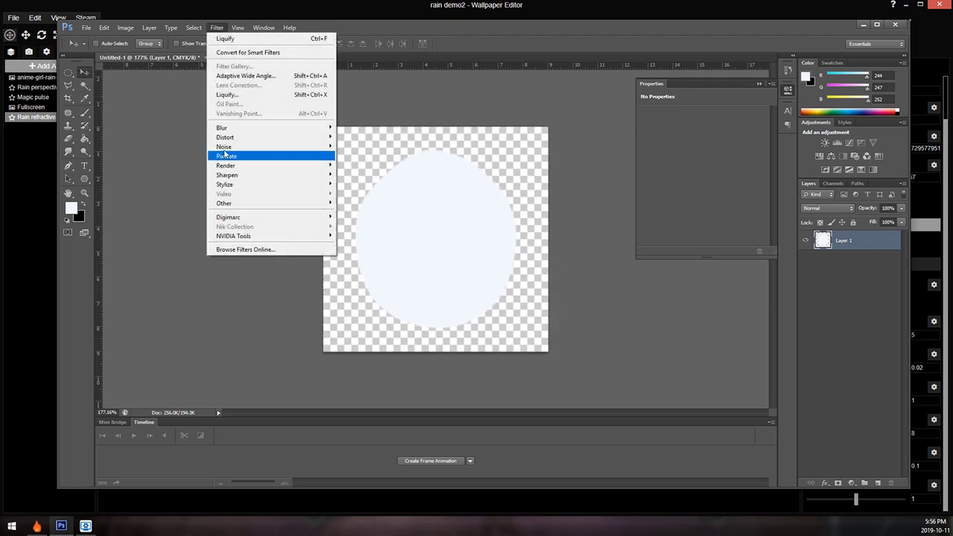
pyautogui.click(352, 174)
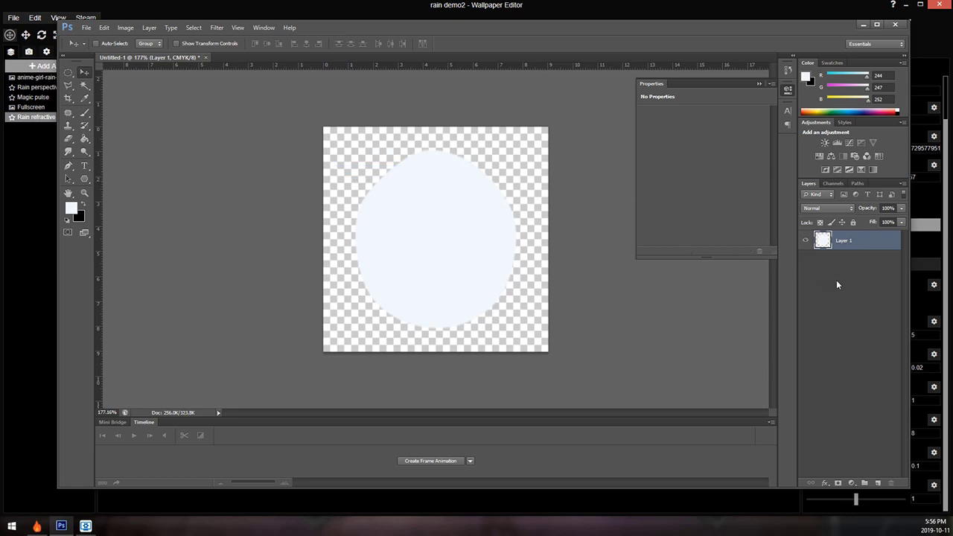
pyautogui.click(87, 28)
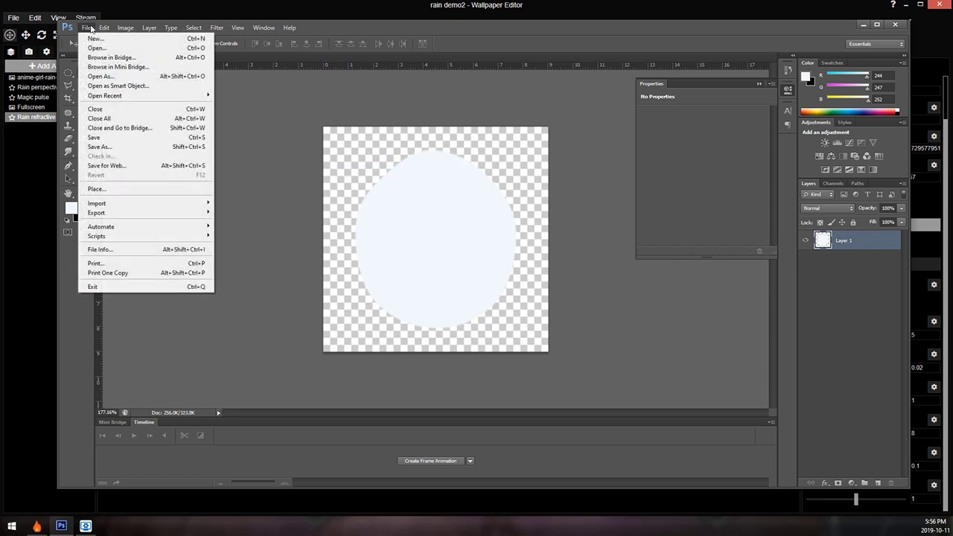
pyautogui.click(100, 147)
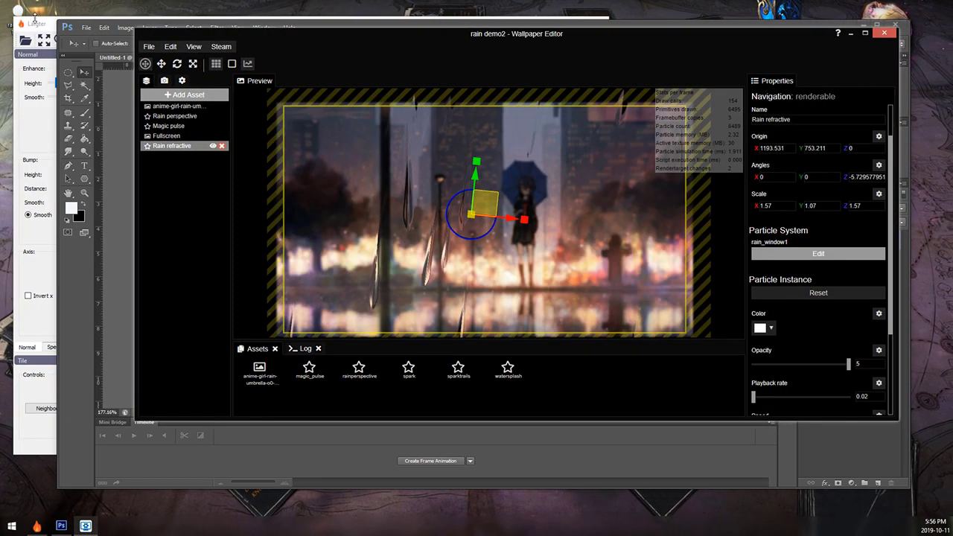
# - Switch to Laigter, load raindrop 1.png from the desktop and display its normal map
pyautogui.moveTo(33, 16); pyautogui.dragTo(126, 32)
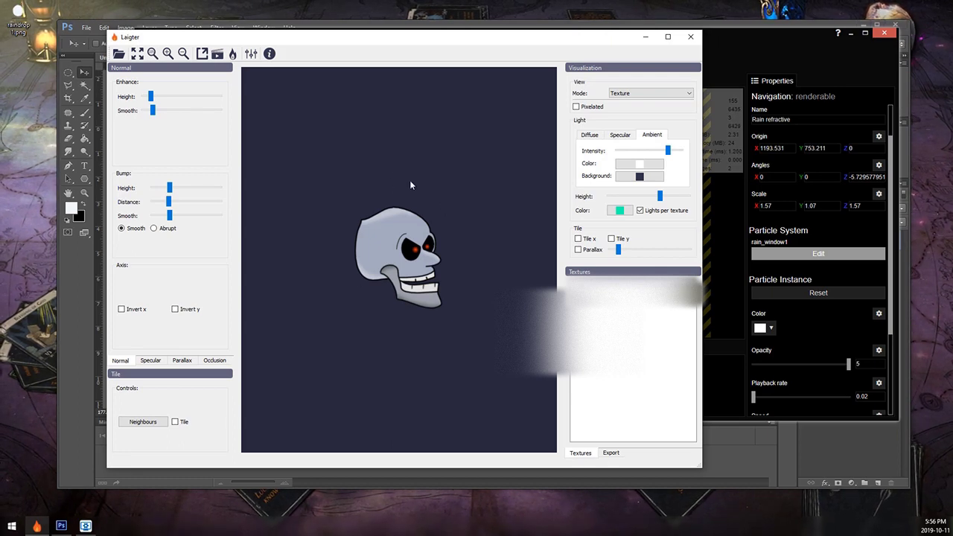
pyautogui.moveTo(18, 15); pyautogui.dragTo(383, 137)
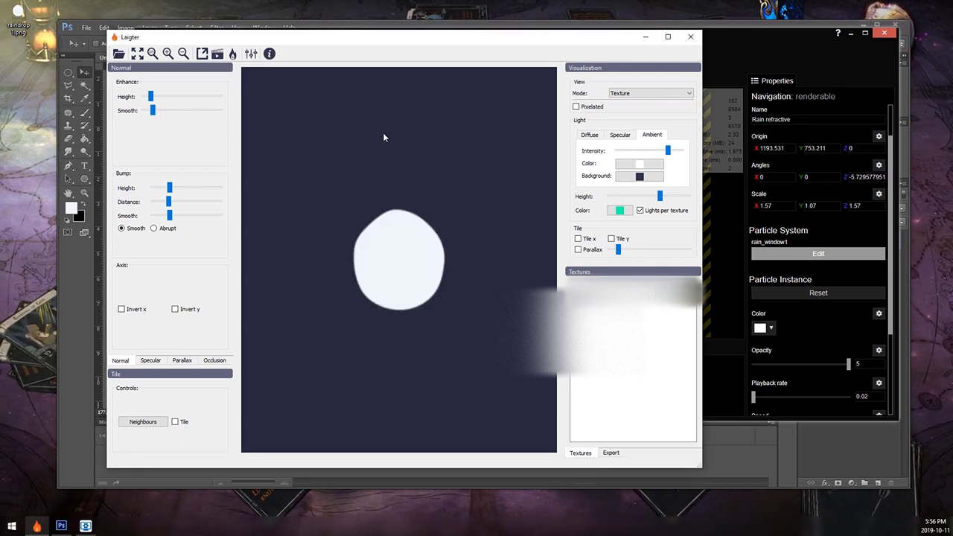
pyautogui.click(650, 93)
pyautogui.click(633, 105)
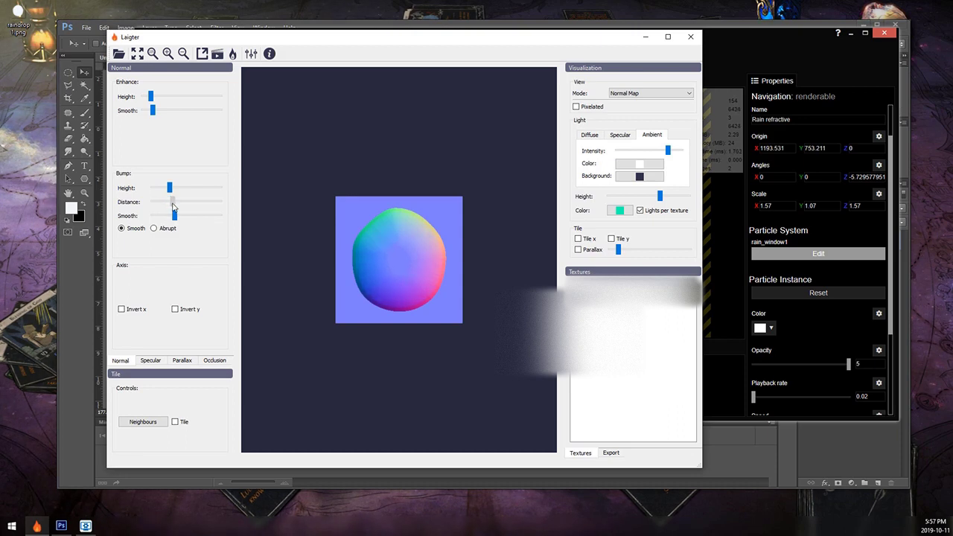
# - Slightly raise the normal map's bump height, distance and smoothness, and export the droplet's maps next to the source image
pyautogui.moveTo(173, 203); pyautogui.dragTo(176, 192)
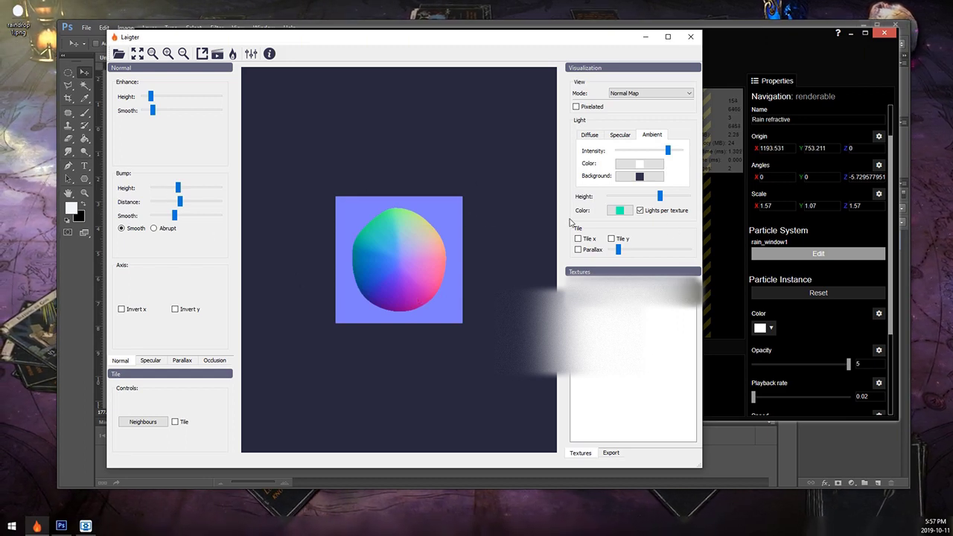
pyautogui.click(611, 452)
pyautogui.click(665, 438)
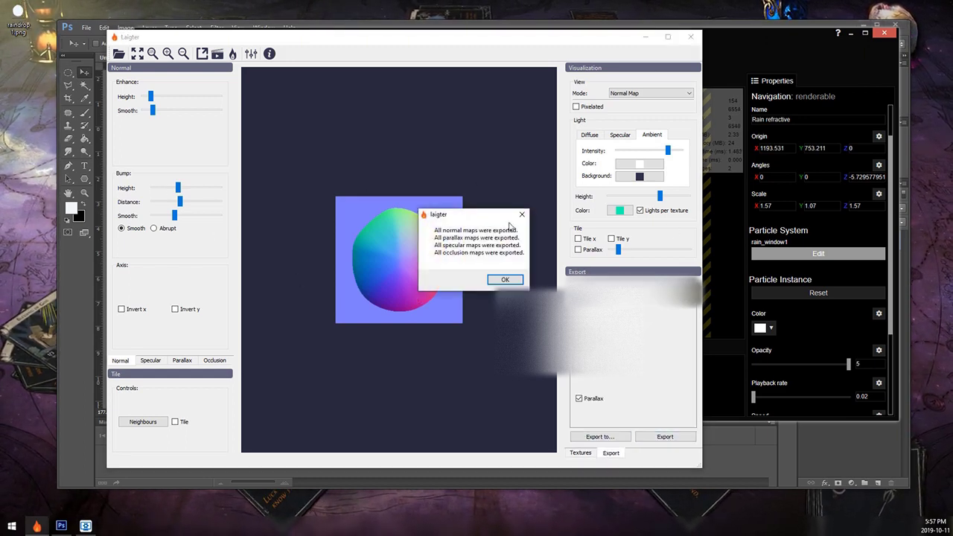
pyautogui.click(508, 281)
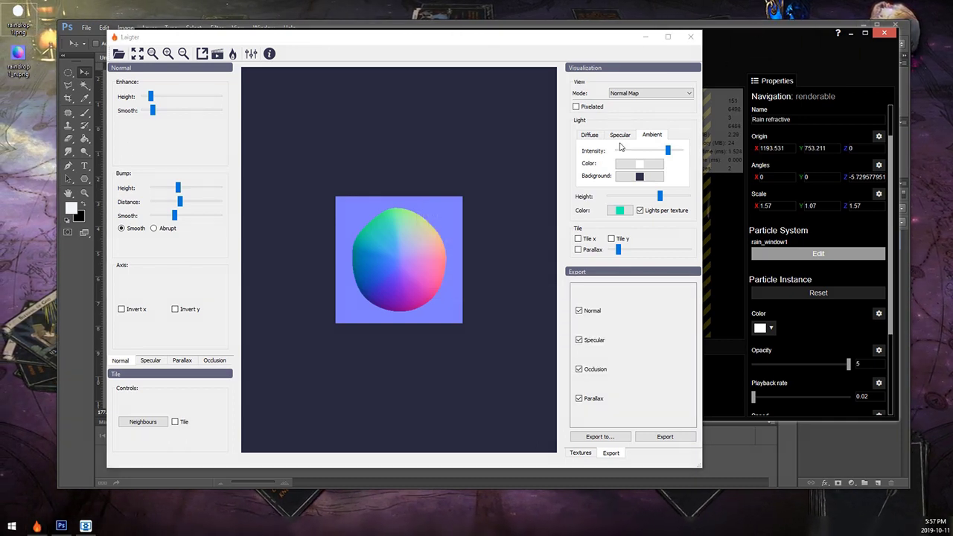
# - Switch to Photoshop, open raindrop 1_n.png and copy the normal map into the droplet document, aligned over the white droplet
pyautogui.click(60, 526)
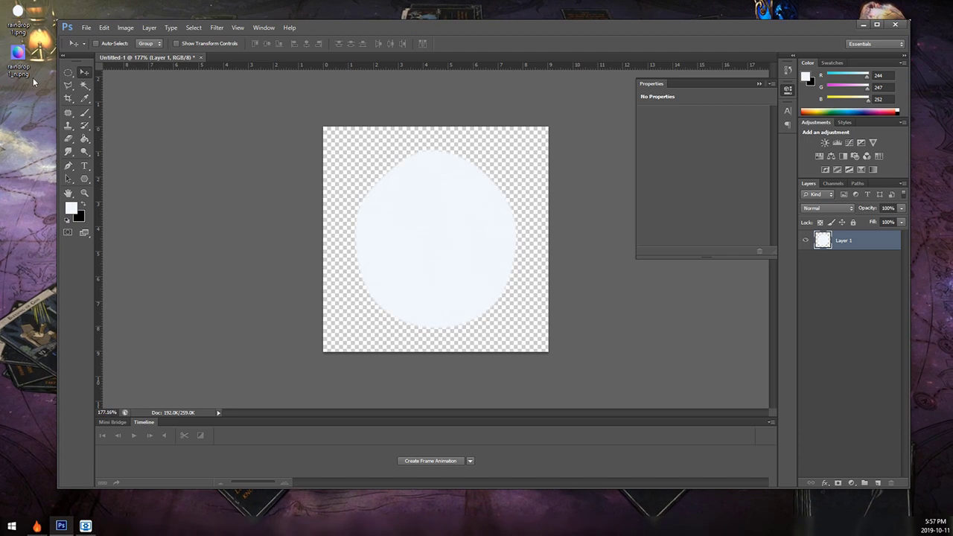
pyautogui.moveTo(20, 52); pyautogui.dragTo(240, 60)
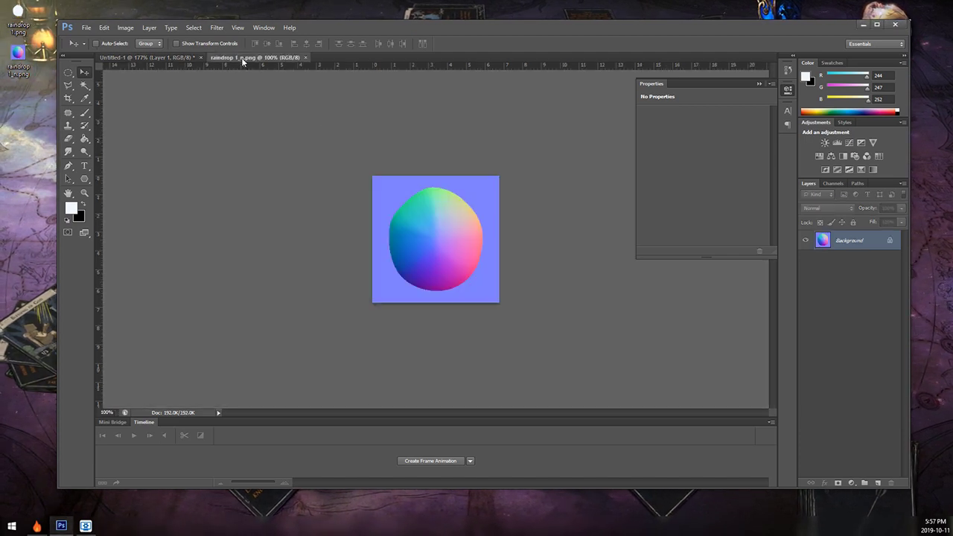
pyautogui.moveTo(430, 249); pyautogui.dragTo(541, 275)
pyautogui.scroll(3, 433, 189)
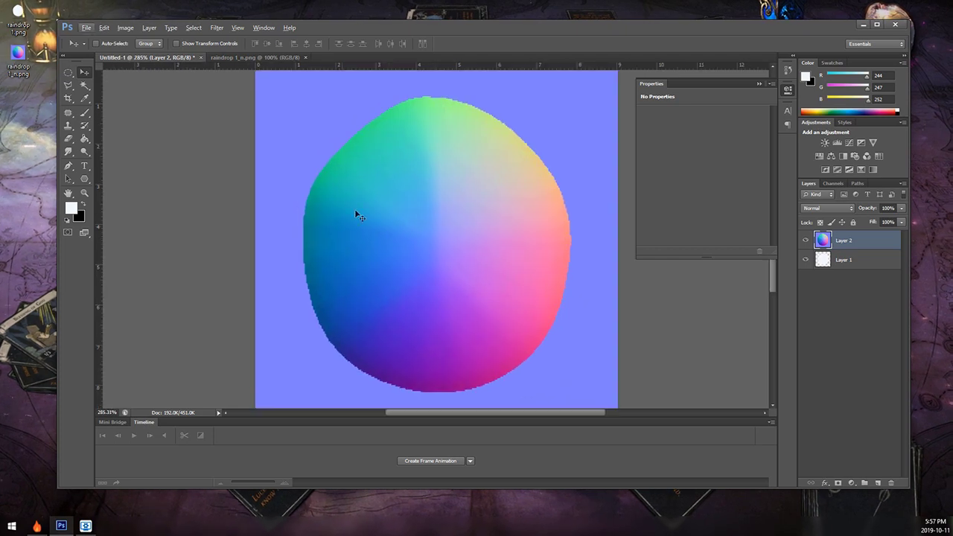
# - Sample the normal map's flat background colour (128, 128, 255) and fill a new bottommost layer with it
pyautogui.press('b')
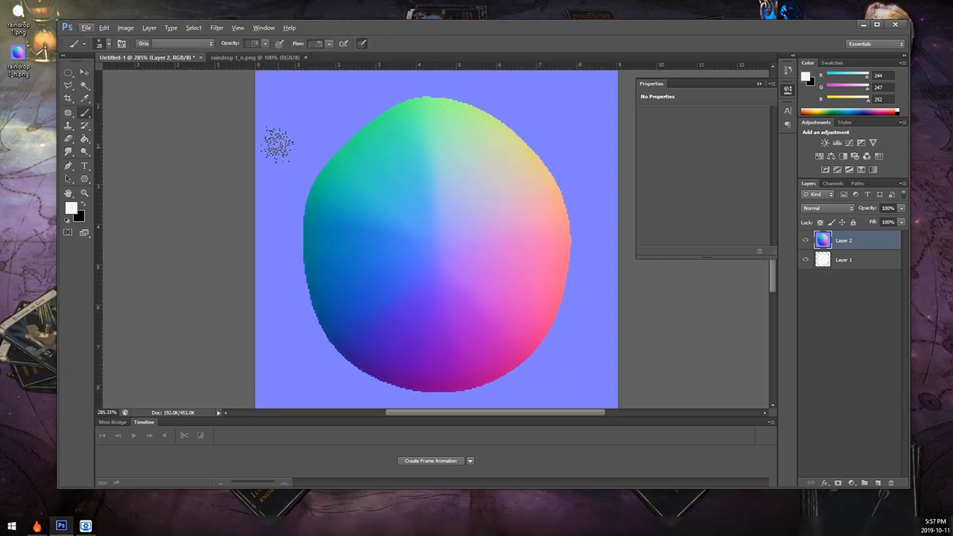
pyautogui.keyDown('alt'); pyautogui.click(283, 96); pyautogui.keyUp('alt')
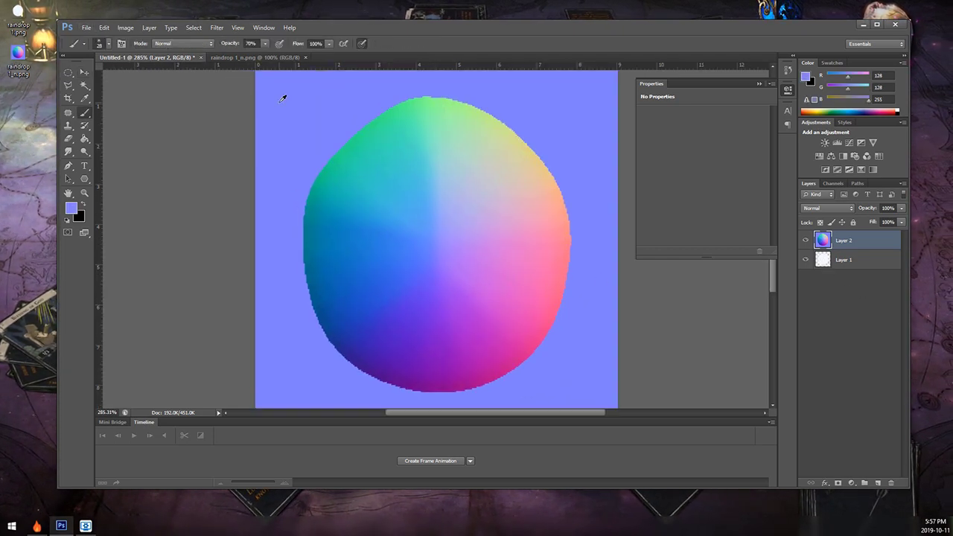
pyautogui.click(877, 484)
pyautogui.moveTo(845, 240)
pyautogui.mouseDown()
pyautogui.moveTo(873, 368)
pyautogui.moveTo(867, 358)
pyautogui.mouseUp()
pyautogui.press('g')
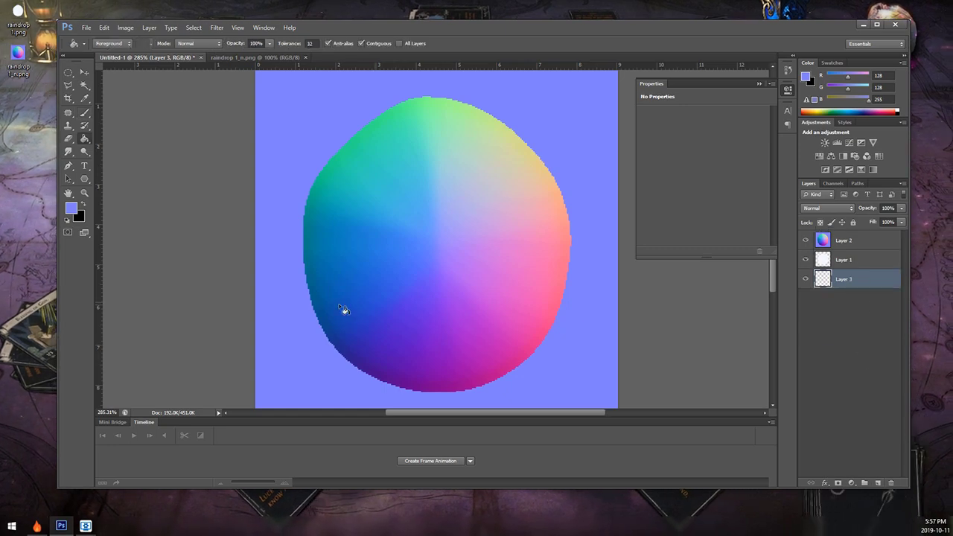
pyautogui.click(280, 254)
pyautogui.click(804, 239)
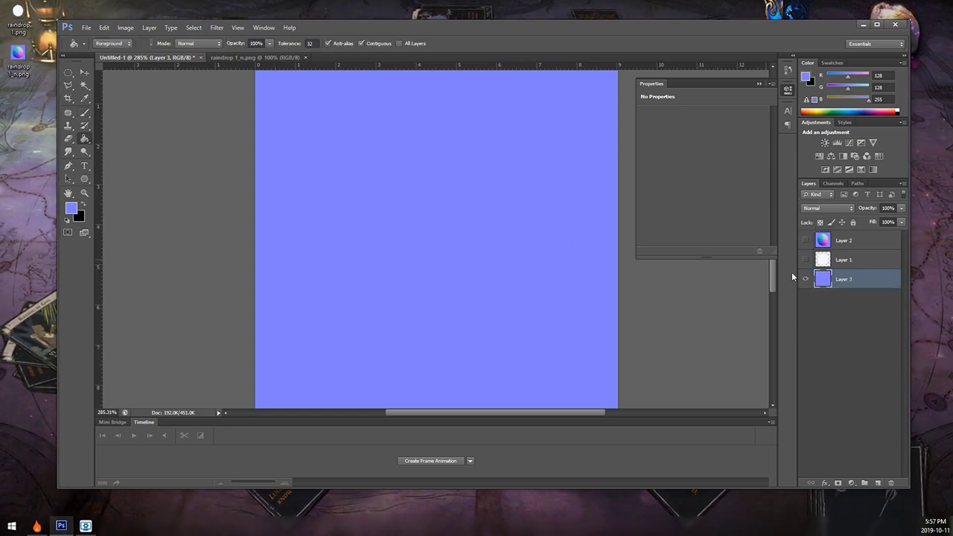
pyautogui.click(807, 241)
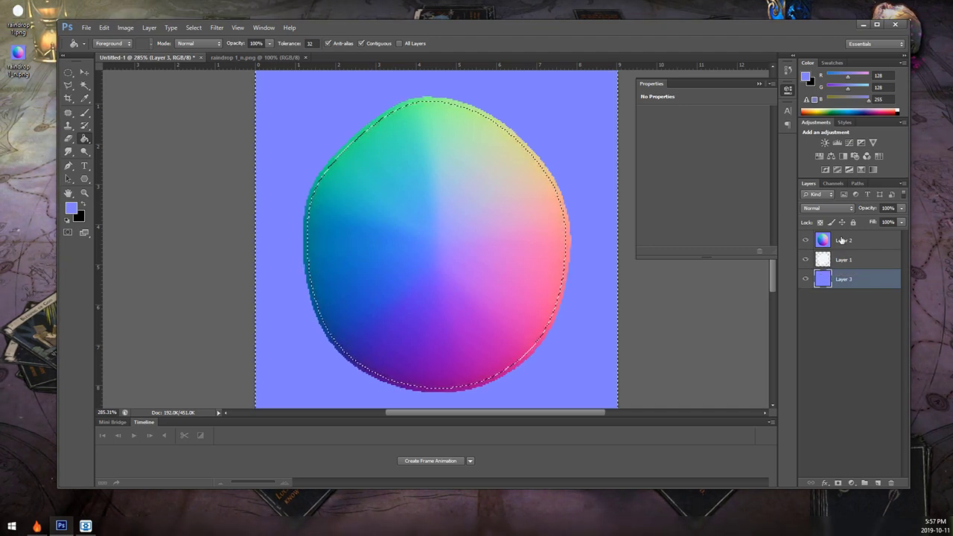
# - Delete the area outside Layer 1's droplet outline from the normal map on Layer 2, and deselect
pyautogui.click(842, 240)
pyautogui.hotkey('ctrl', 'd')
pyautogui.hotkey('ctrl', 'f')
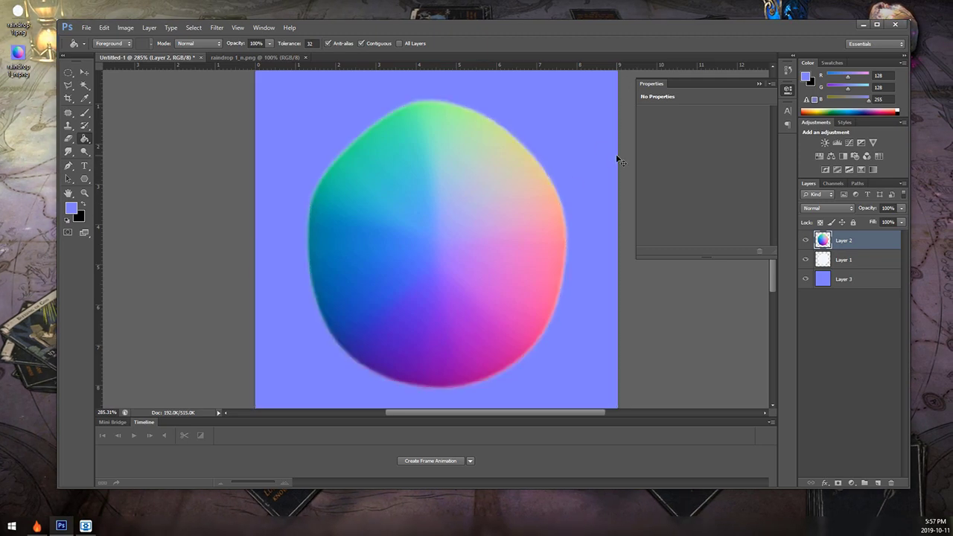
# - Scale the normal-map droplet on Layer 2 up to about 102% around its centre and apply the transform
pyautogui.scroll(-1, 467, 183)
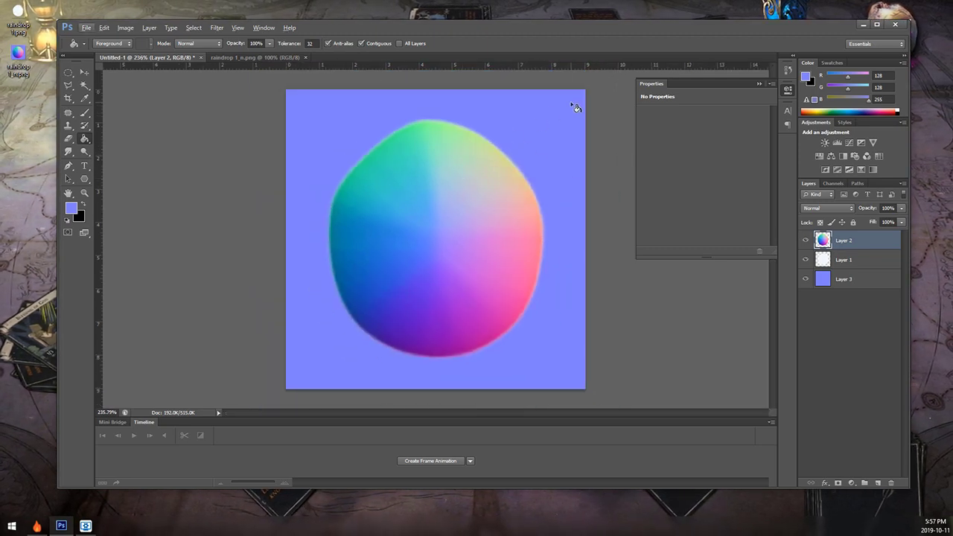
pyautogui.hotkey('ctrl', 't')
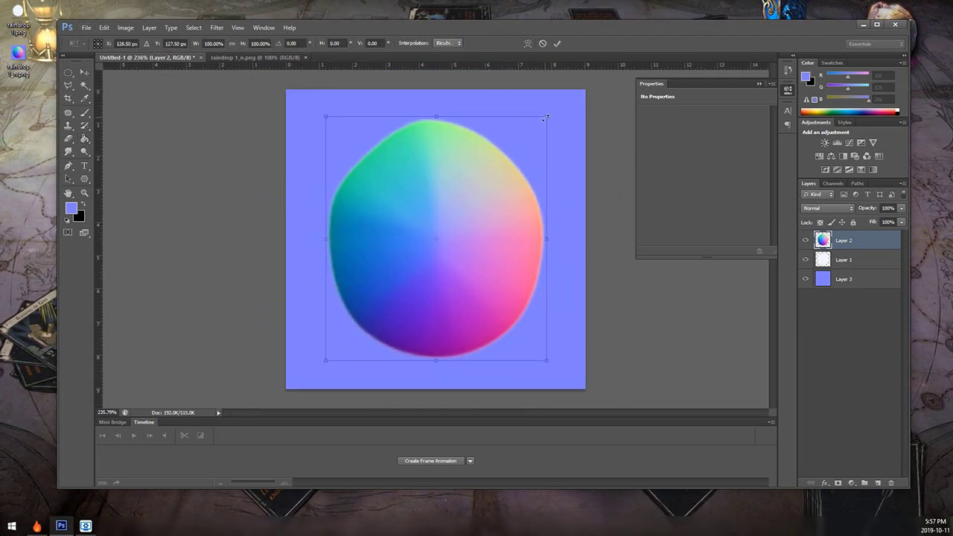
pyautogui.moveTo(546, 116); pyautogui.dragTo(549, 114)
pyautogui.press('Return')
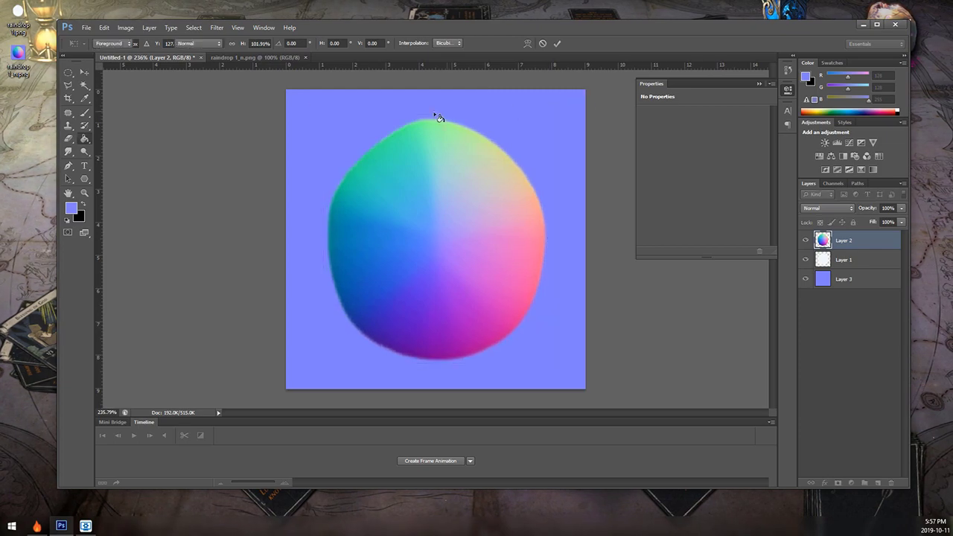
pyautogui.click(86, 73)
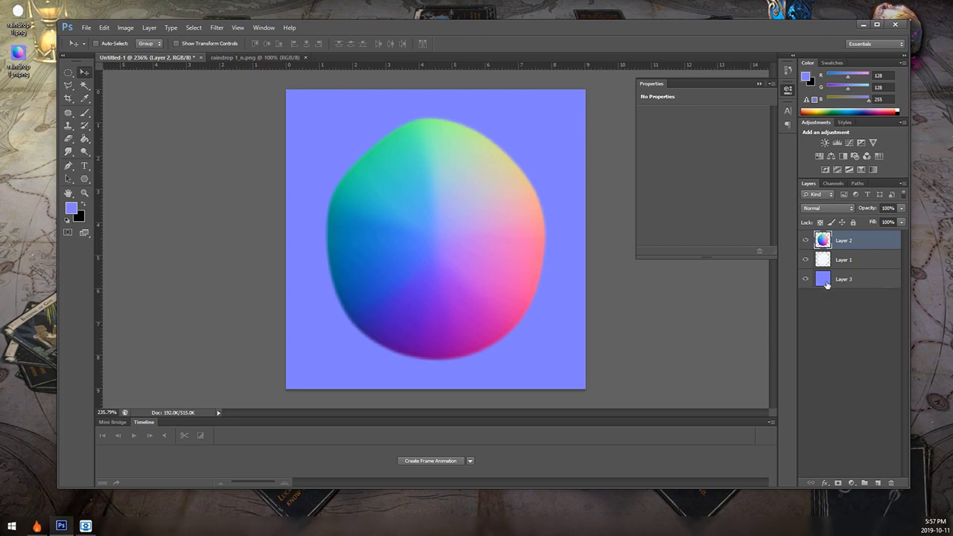
# - Hide the white droplet on Layer 1, keeping Layer 2 and the background-coloured Layer 3 visible
pyautogui.click(806, 240)
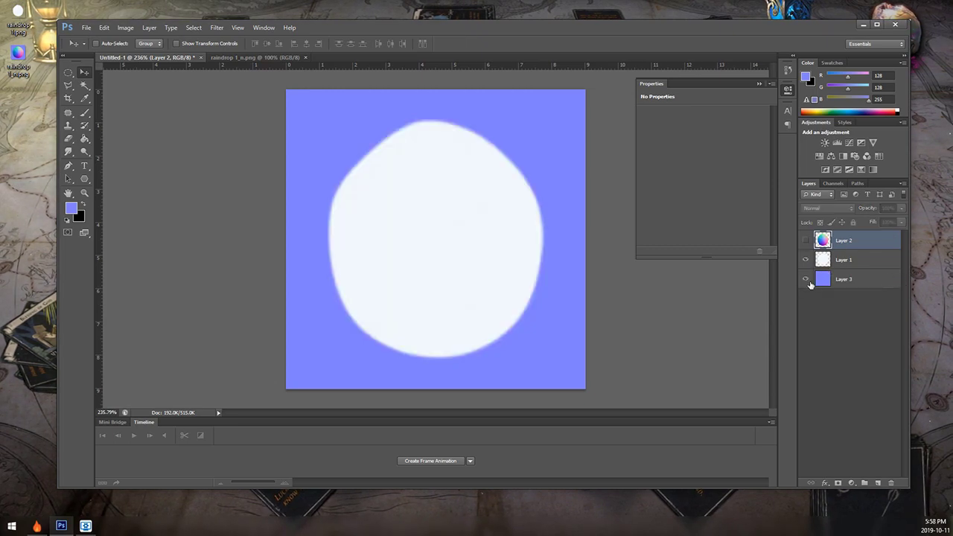
pyautogui.click(805, 278)
pyautogui.click(805, 241)
pyautogui.click(805, 279)
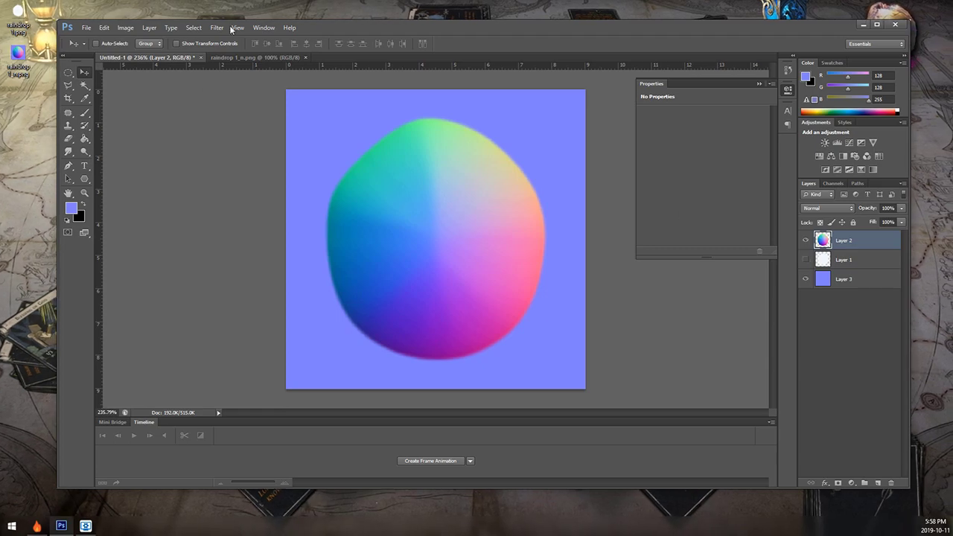
# - Try to save the layered normal map as raindrop 1_n.png, replacing the existing file
pyautogui.click(87, 28)
pyautogui.click(131, 149)
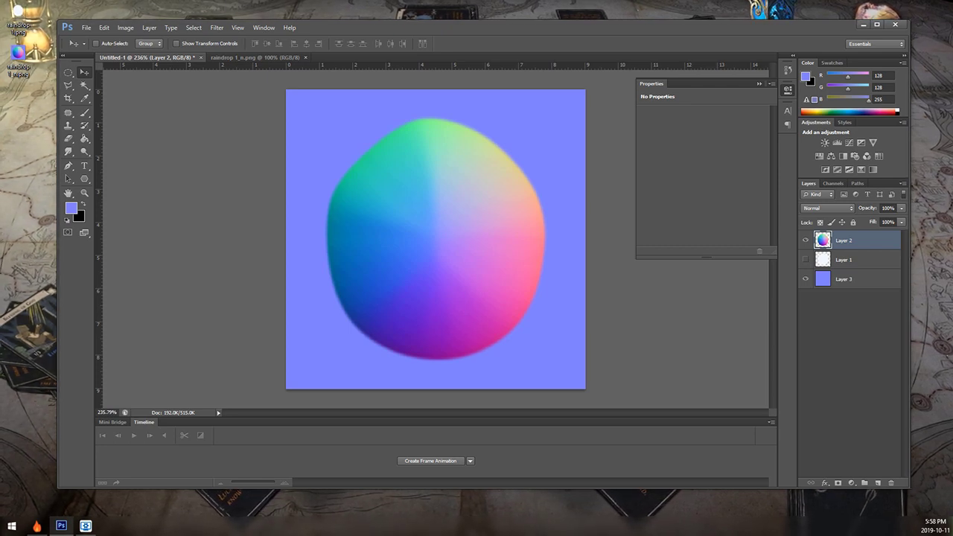
pyautogui.click(465, 204)
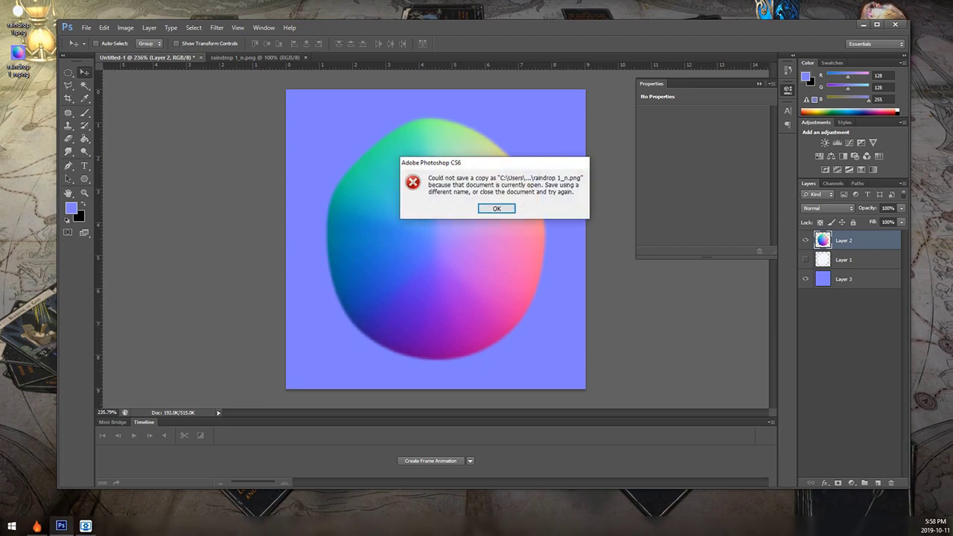
pyautogui.click(496, 208)
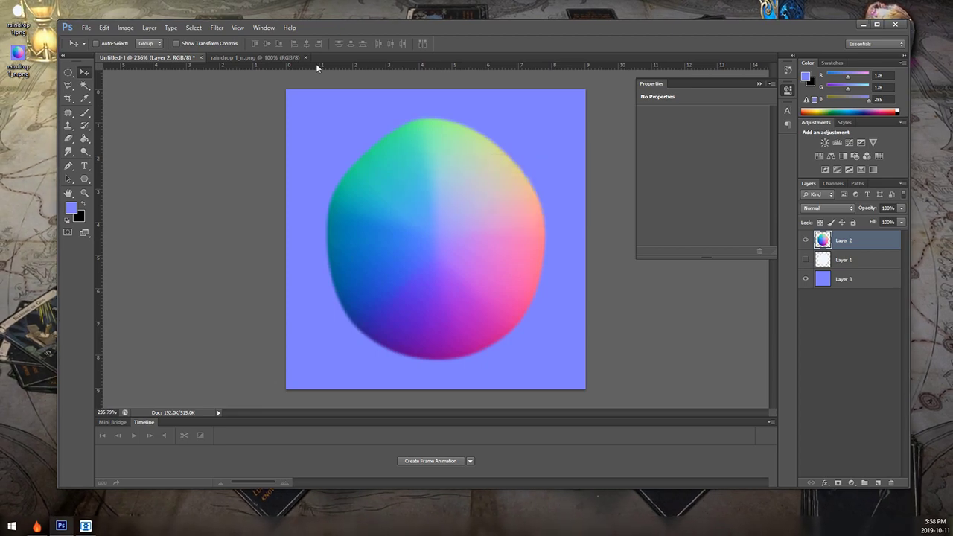
# - Close the old raindrop 1_n.png document and save the layered normal map as raindrop 1_n.png, replacing the existing file
pyautogui.click(305, 58)
pyautogui.click(85, 33)
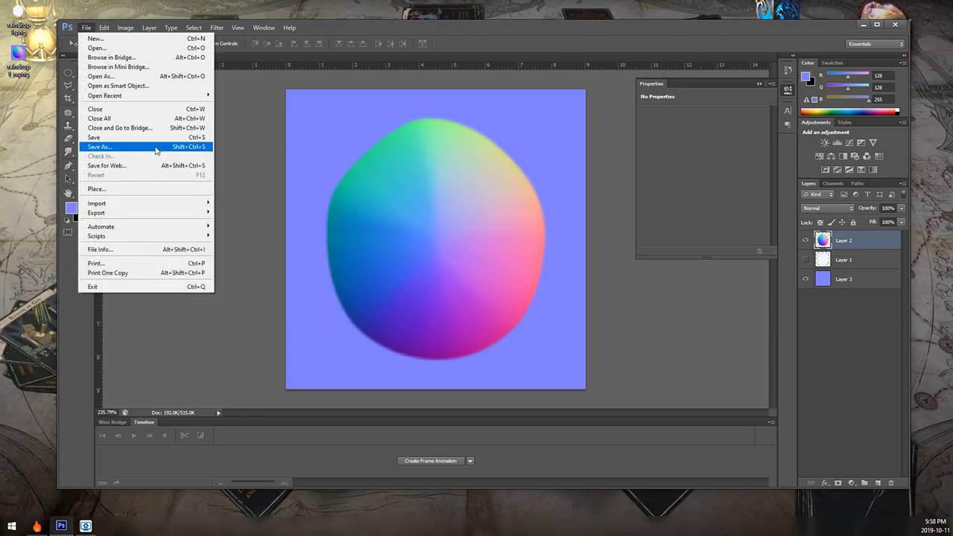
pyautogui.click(112, 144)
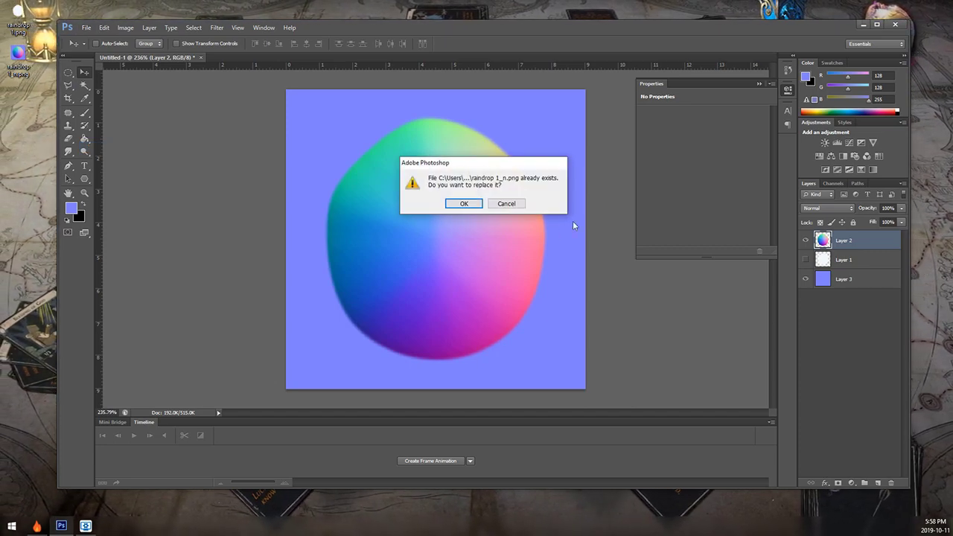
pyautogui.click(465, 206)
pyautogui.click(496, 167)
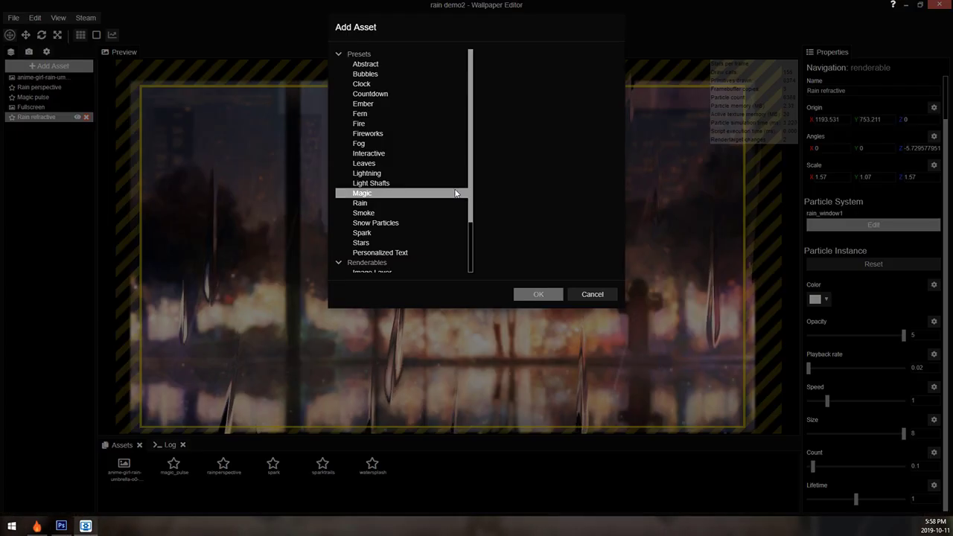
# - Switch to Wallpaper Editor and add a new Particle System asset to the rain wallpaper
pyautogui.scroll(-5, 390, 179)
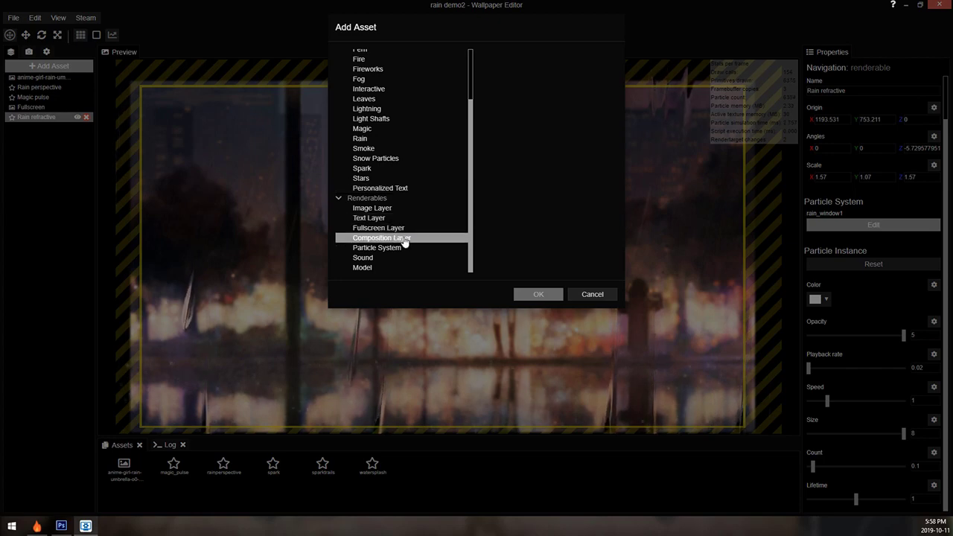
pyautogui.click(403, 249)
pyautogui.click(538, 295)
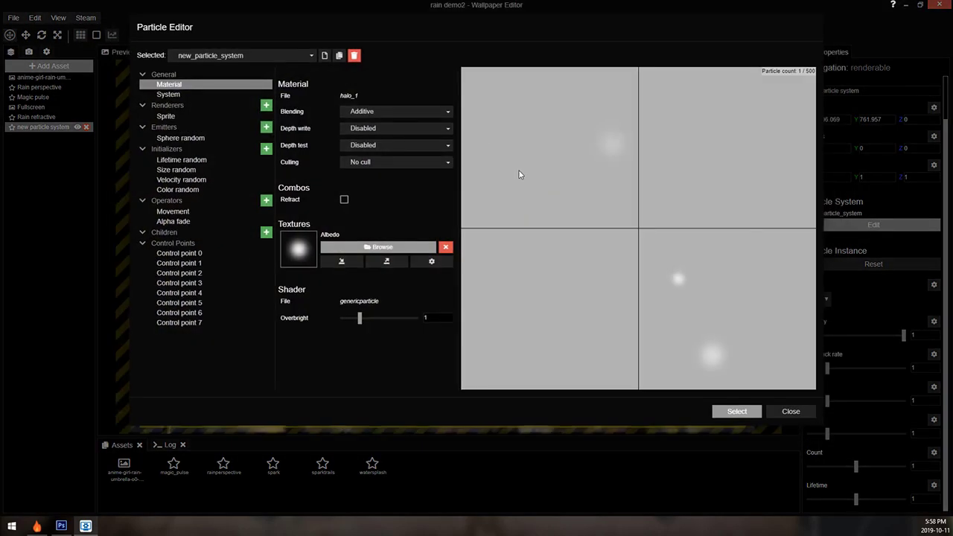
# - Duplicate the new particle system under the name Rain drop window
pyautogui.click(339, 56)
pyautogui.hotkey('ctrl', 'a')
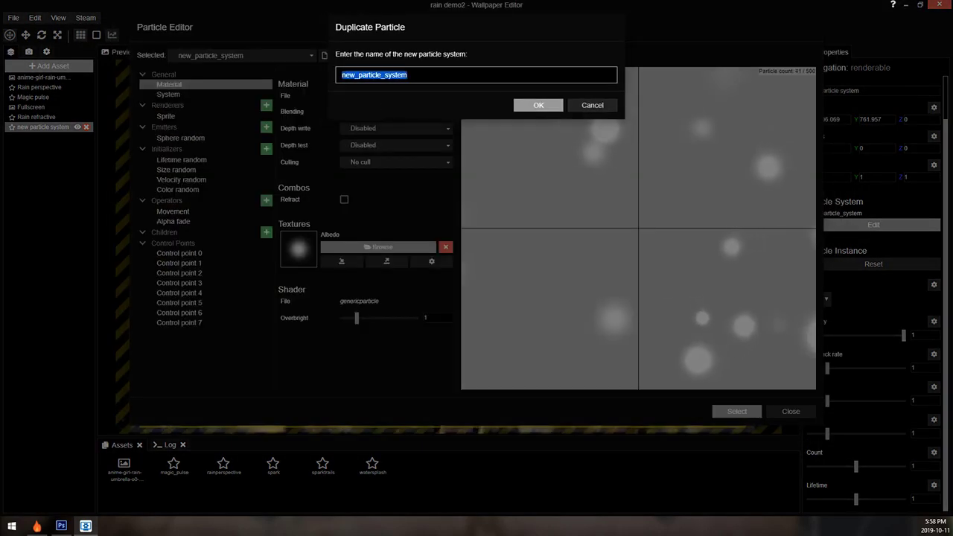
pyautogui.write('Rain')
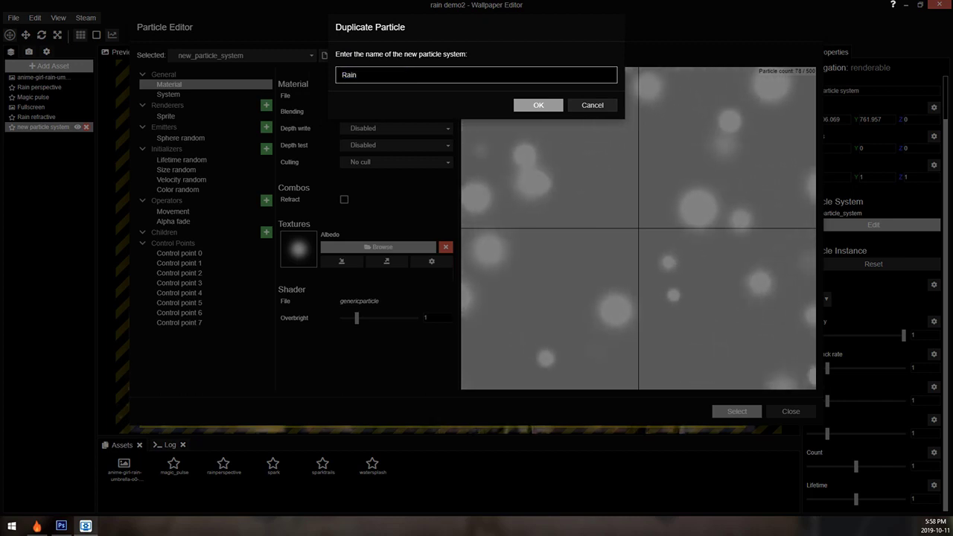
pyautogui.write(' dr')
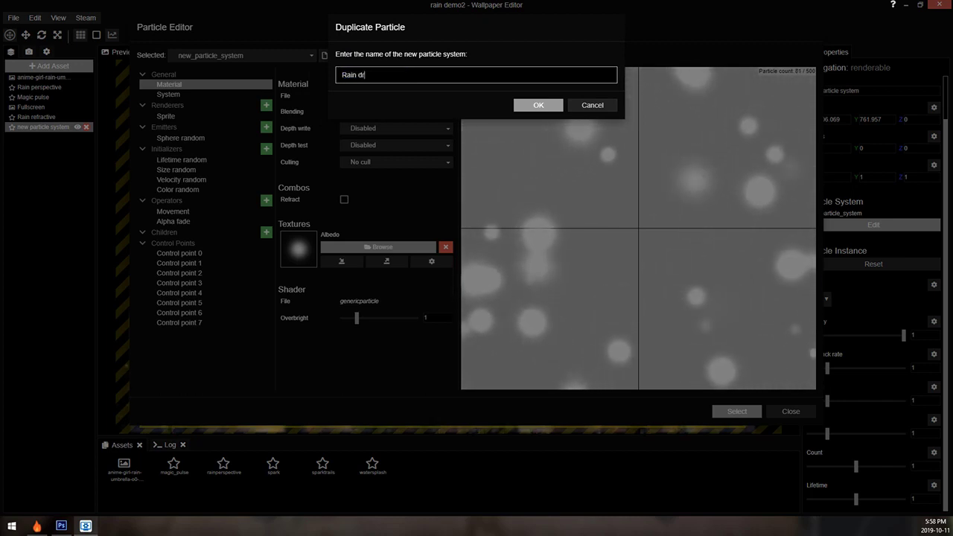
pyautogui.write('op window')
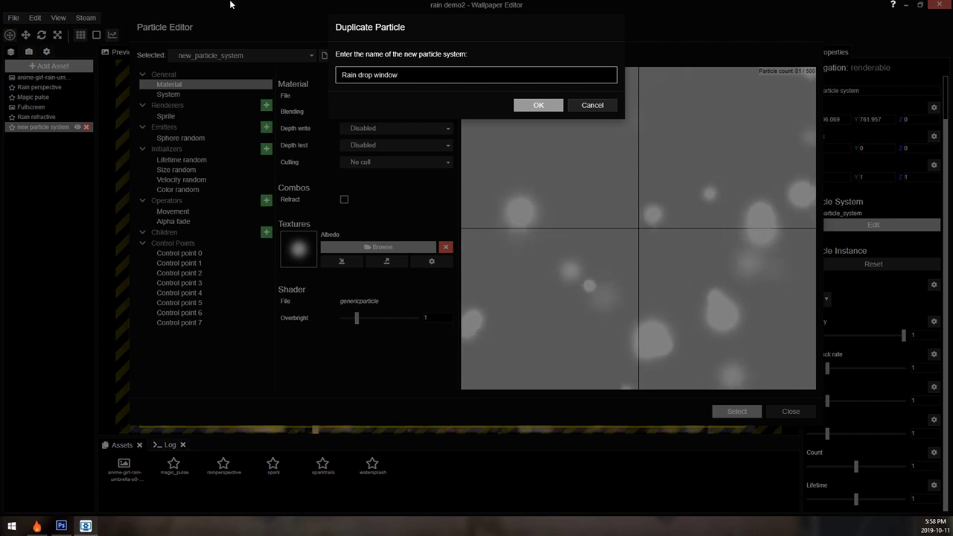
pyautogui.click(529, 106)
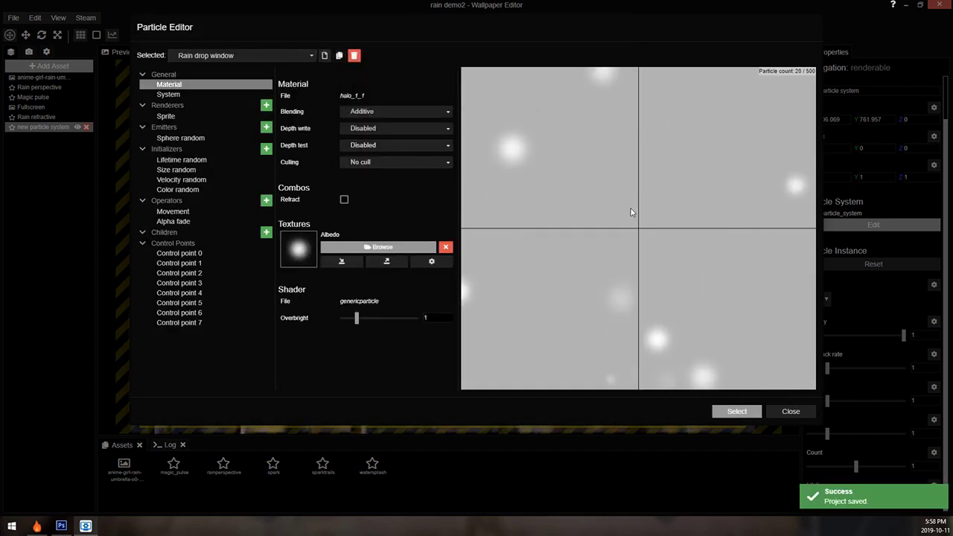
# - Replace the particle system's Sphere random emitter with a Box random emitter
pyautogui.click(179, 138)
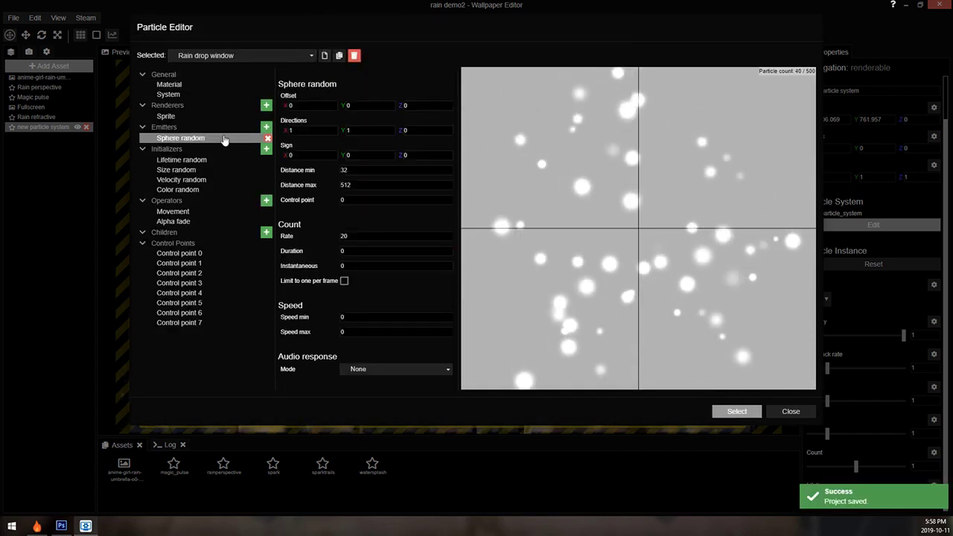
pyautogui.click(267, 137)
pyautogui.click(266, 128)
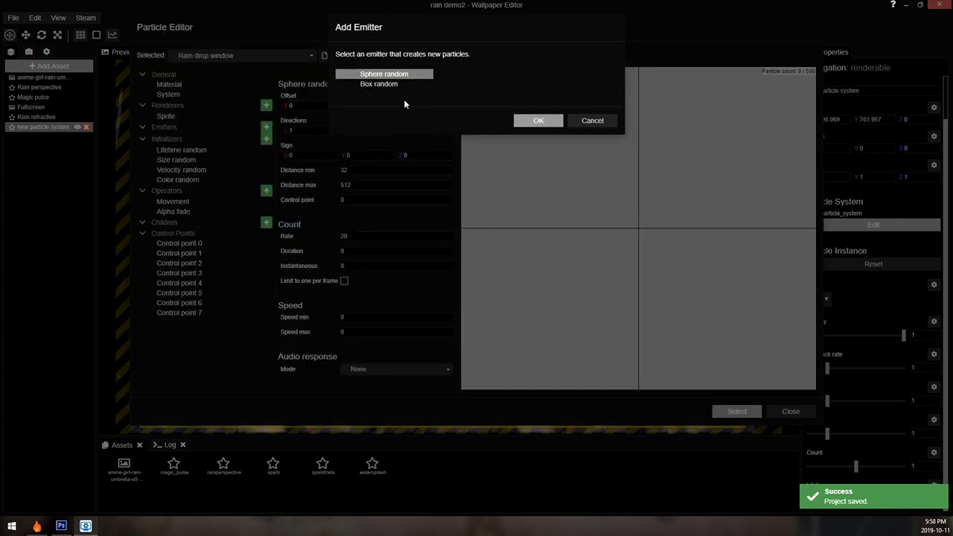
pyautogui.doubleClick(387, 86)
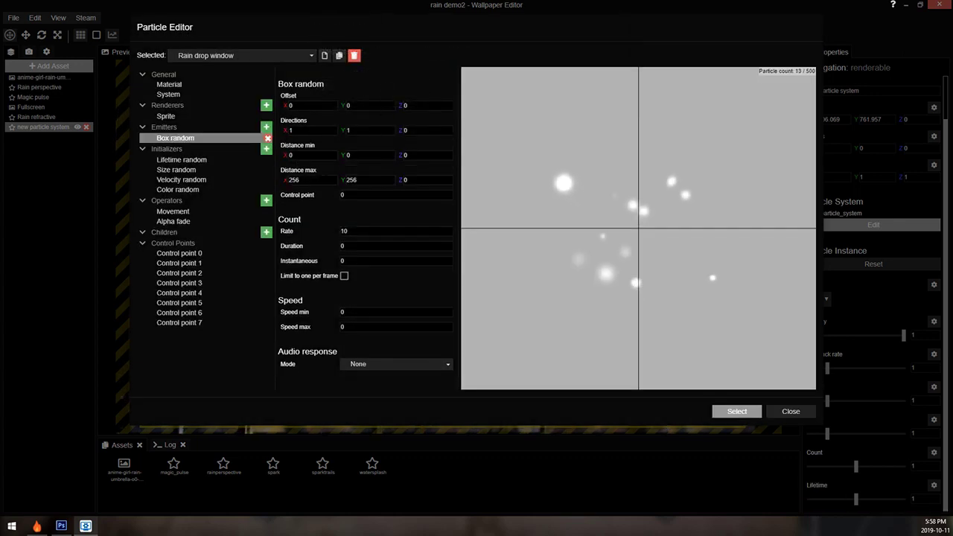
# - Set the Box random emitter's maximum distance to X 1200, Y 1000 and its rate to 25, and apply the particle system
pyautogui.click(309, 179)
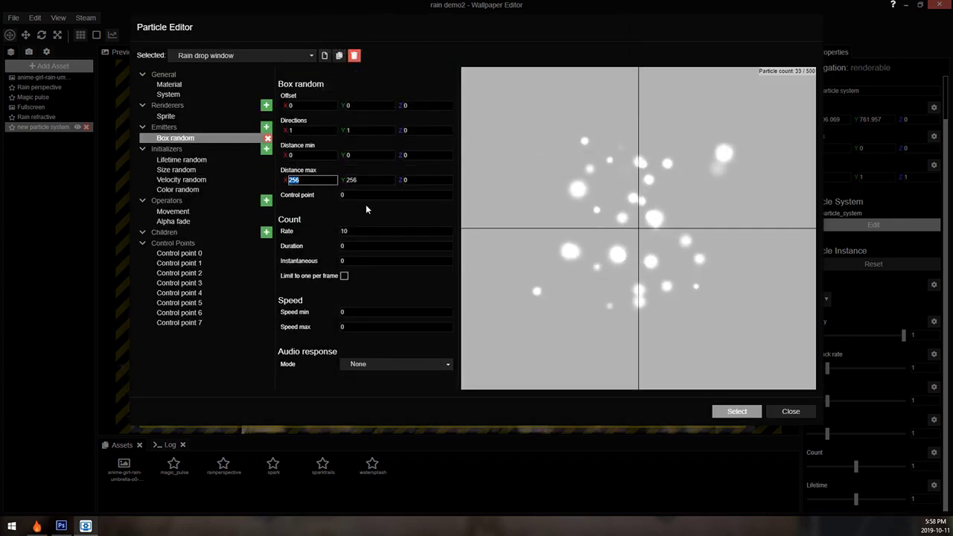
pyautogui.write('1200')
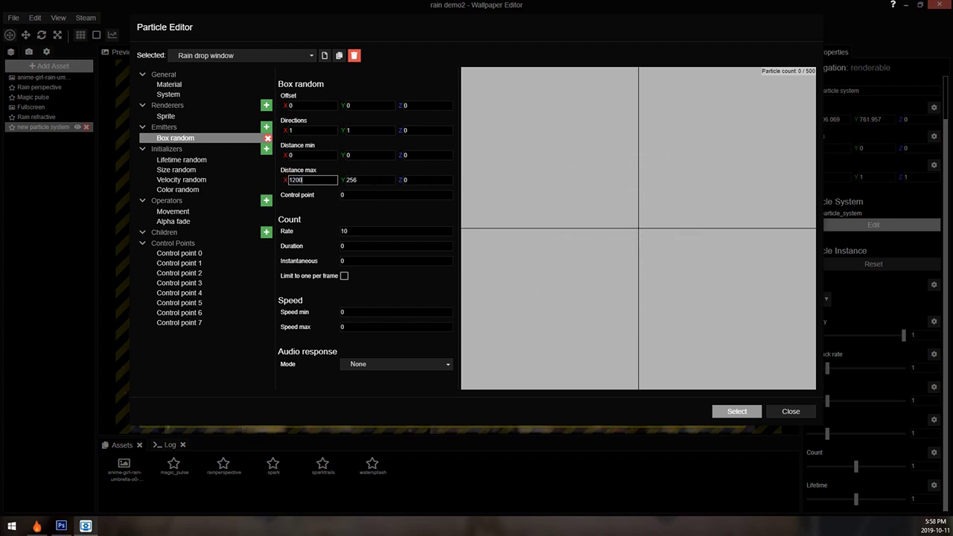
pyautogui.press('Tab')
pyautogui.write('10')
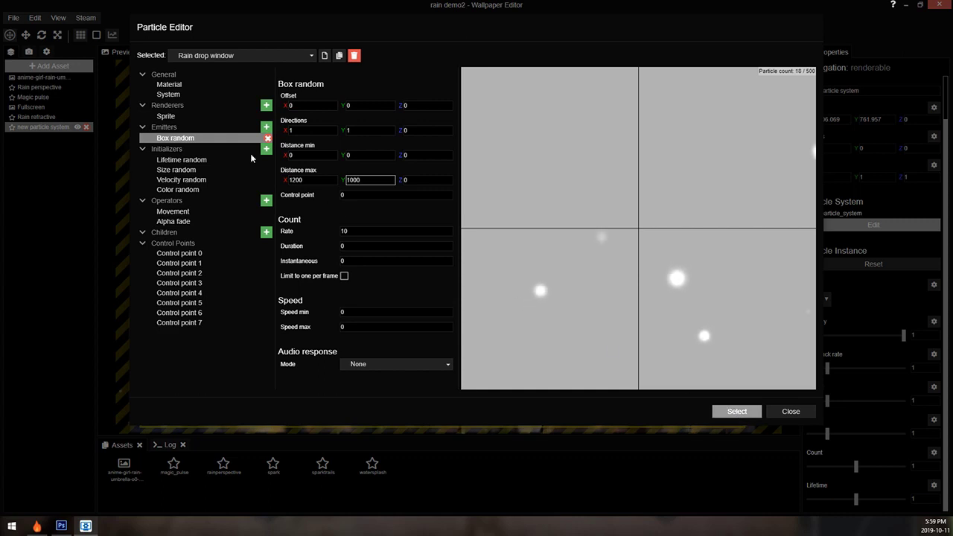
pyautogui.click(210, 159)
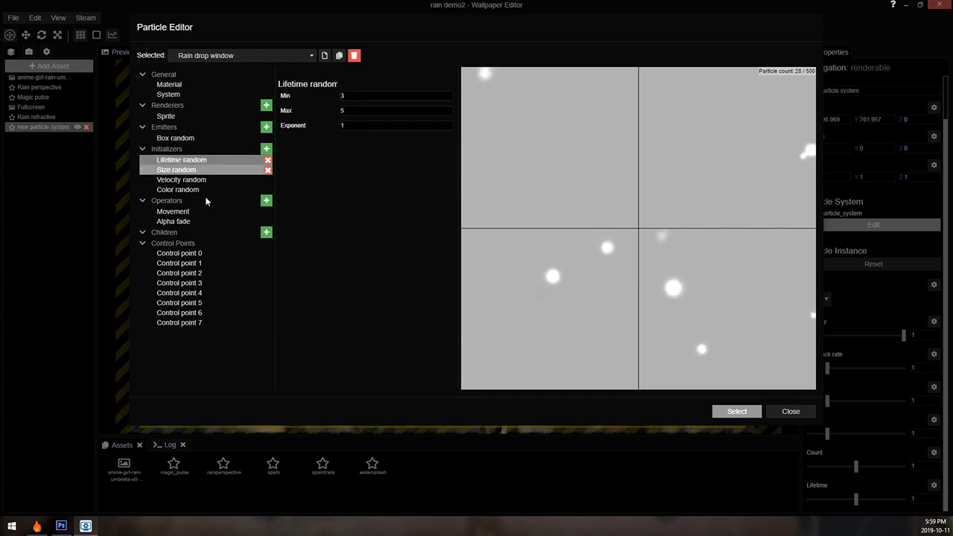
pyautogui.click(182, 139)
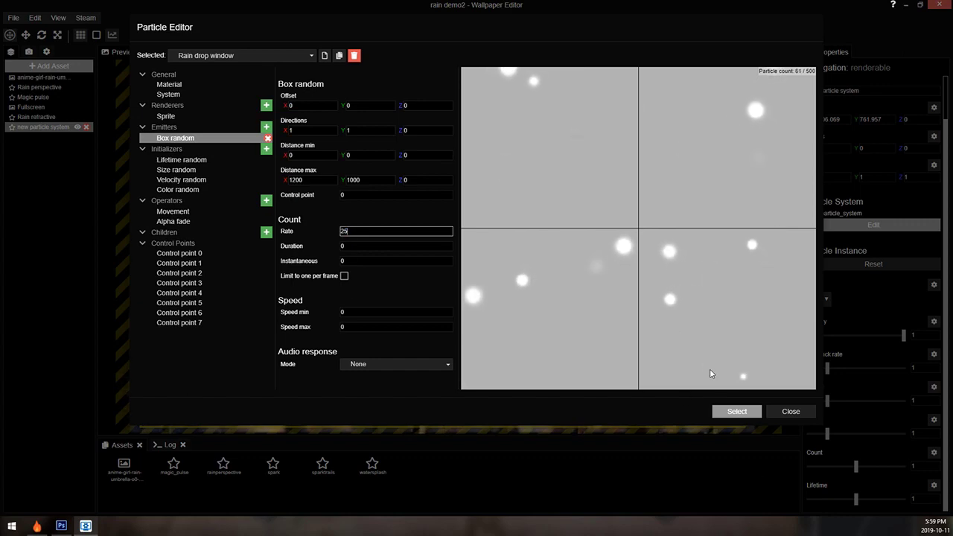
pyautogui.click(736, 411)
# - Move the new particle system to about X 1239, Y 747 and scale it to about 1.21 over the wallpaper
pyautogui.scroll(-1, 552, 244)
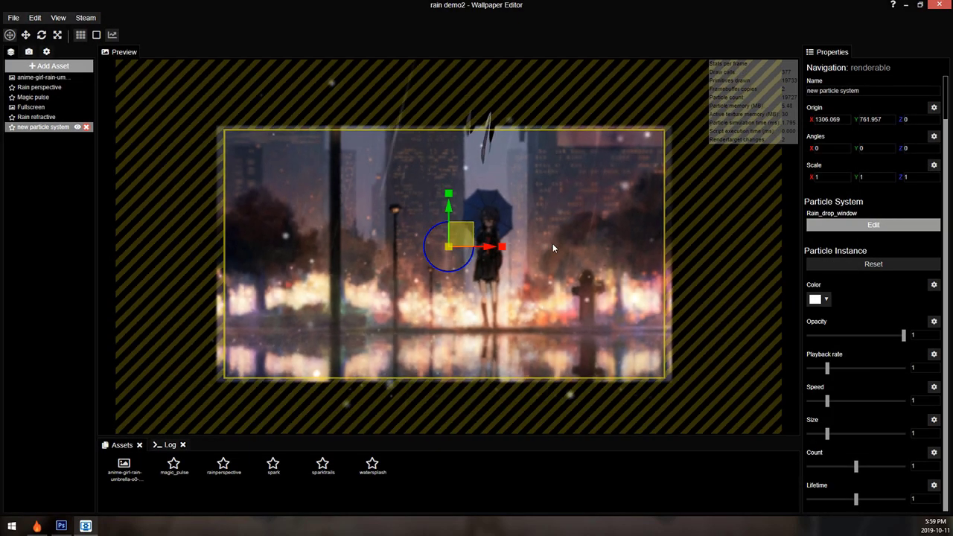
pyautogui.moveTo(467, 240); pyautogui.dragTo(449, 248)
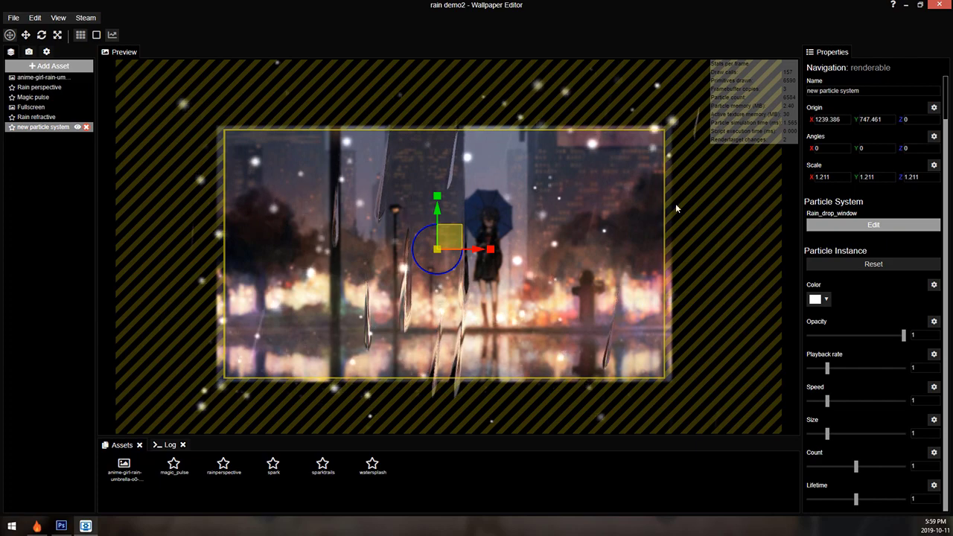
pyautogui.scroll(-1, 536, 170)
pyautogui.scroll(2, 534, 178)
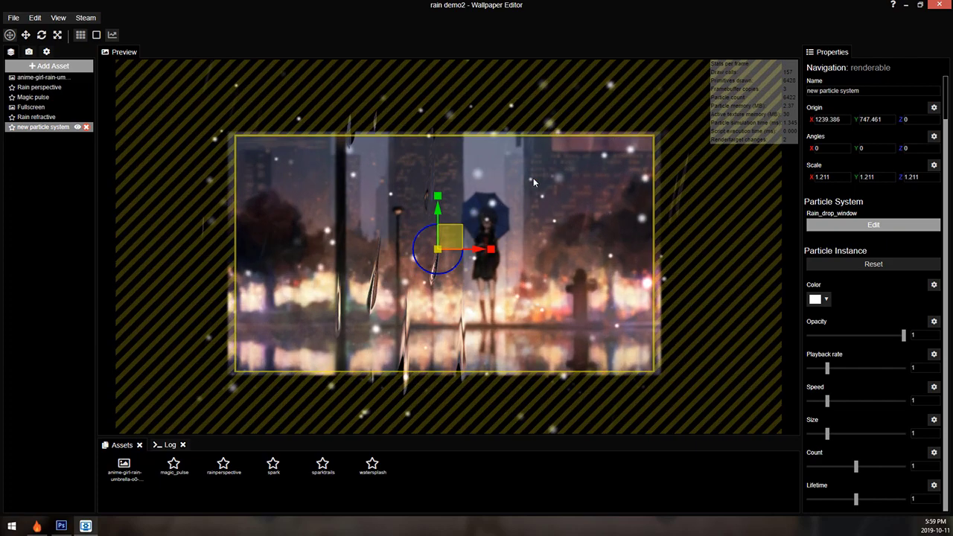
# - Edit Rain_drop_window's Velocity random initializer, setting the minimum to X 0, Y 0 and the maximum to X 0, Y -50
pyautogui.click(887, 225)
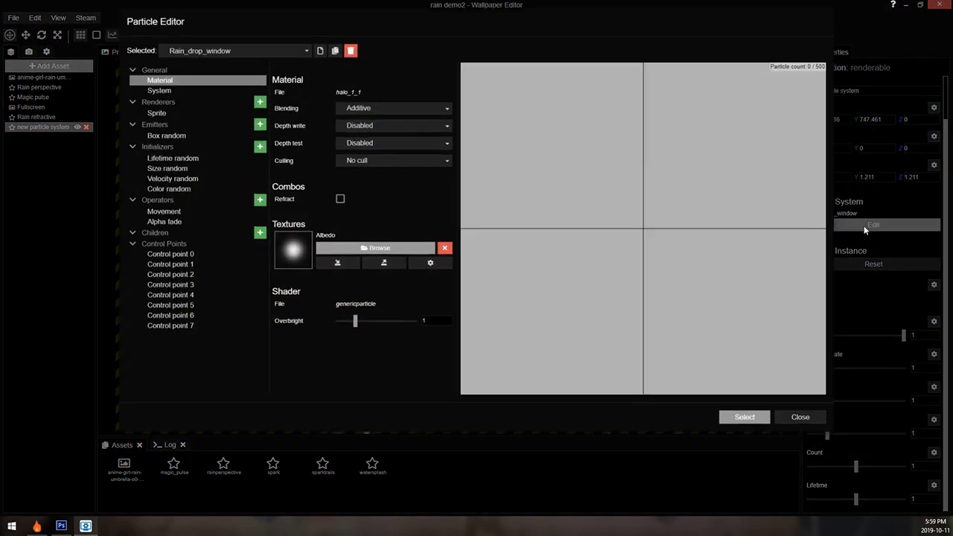
pyautogui.click(182, 179)
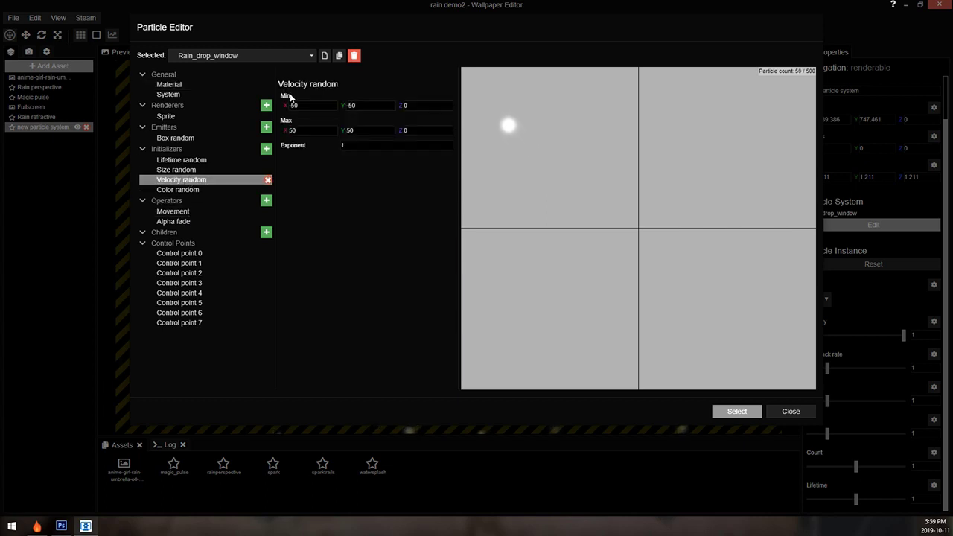
pyautogui.hotkey('ctrl', 'a')
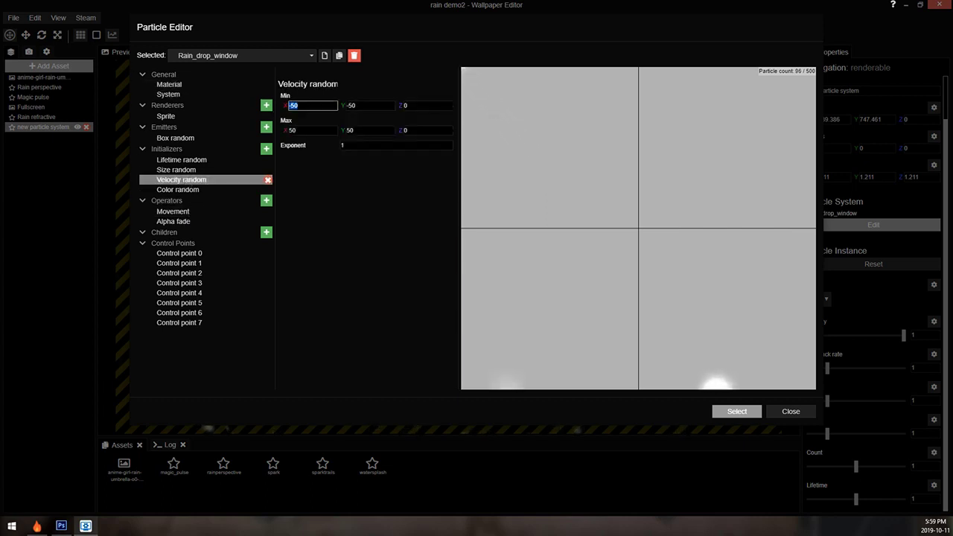
pyautogui.press('Tab')
pyautogui.hotkey('ctrl', 's')
pyautogui.write('0')
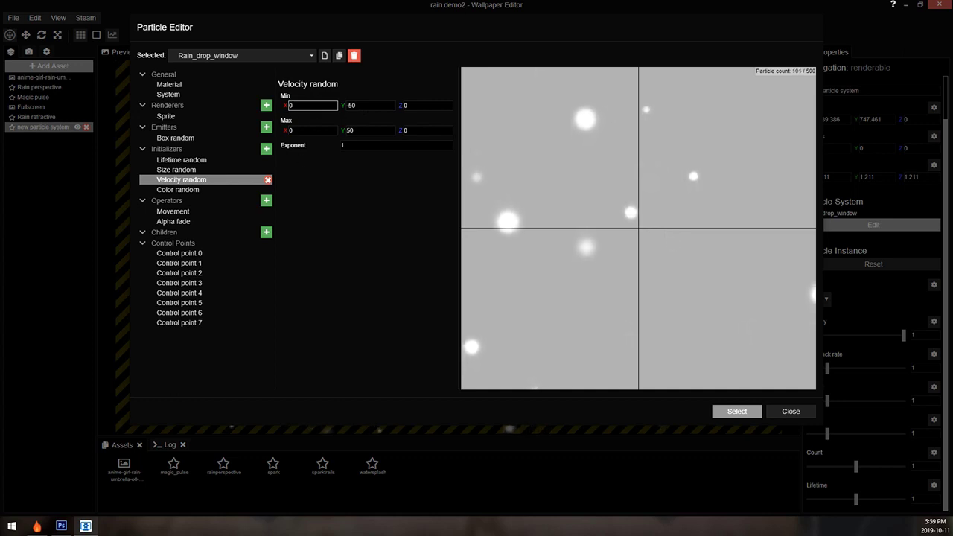
pyautogui.press('Tab')
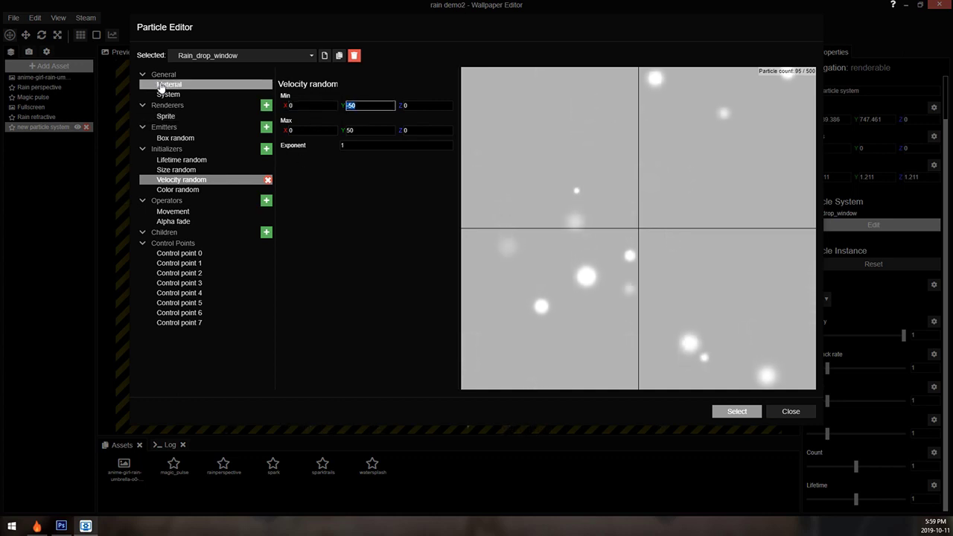
pyautogui.write('0')
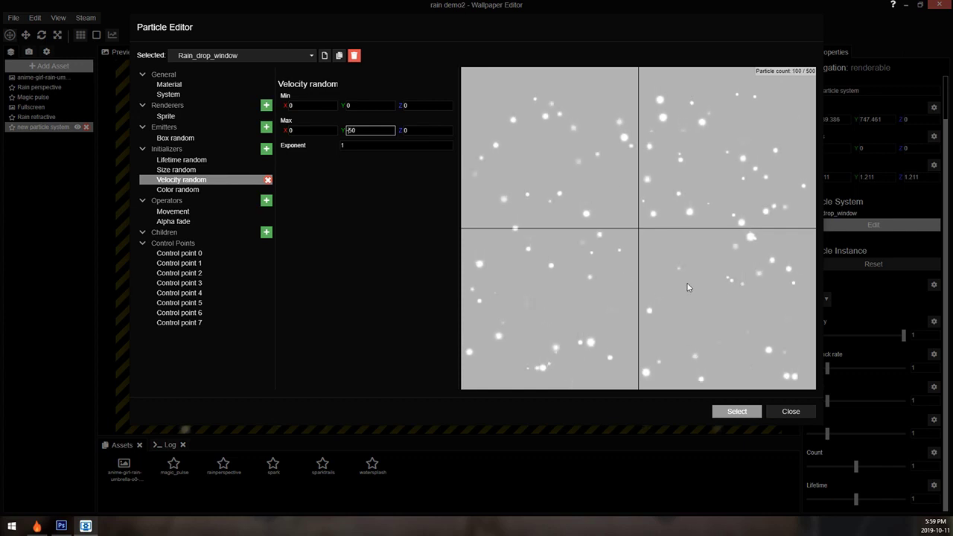
# - Set the Movement operator's Y gravity to -20 and its drag to 0.1
pyautogui.click(196, 213)
pyautogui.click(362, 106)
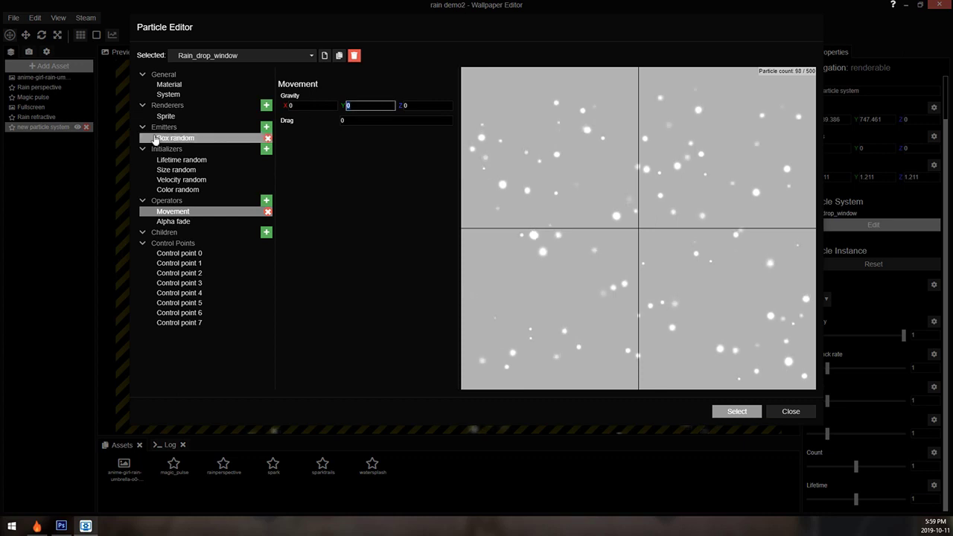
pyautogui.write('-20')
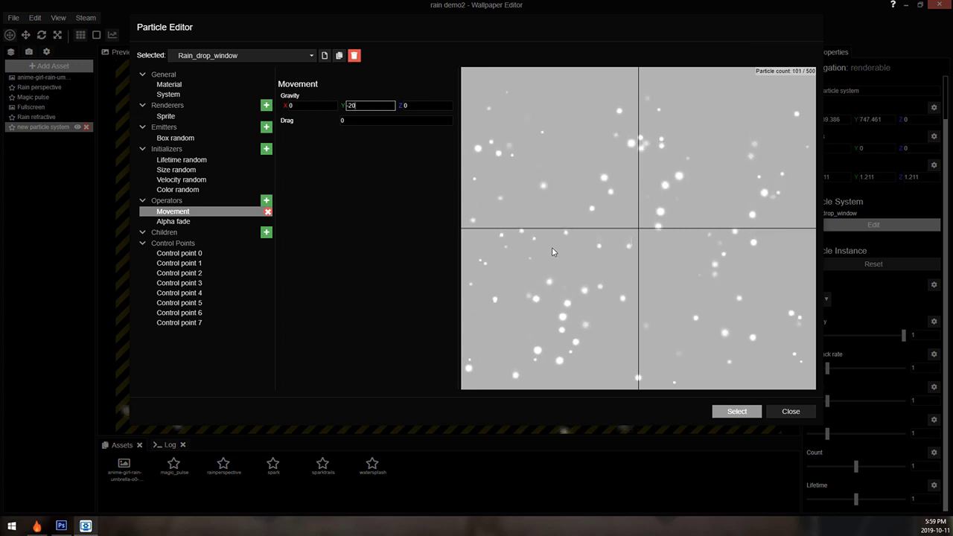
pyautogui.press('Tab')
pyautogui.press('Tab')
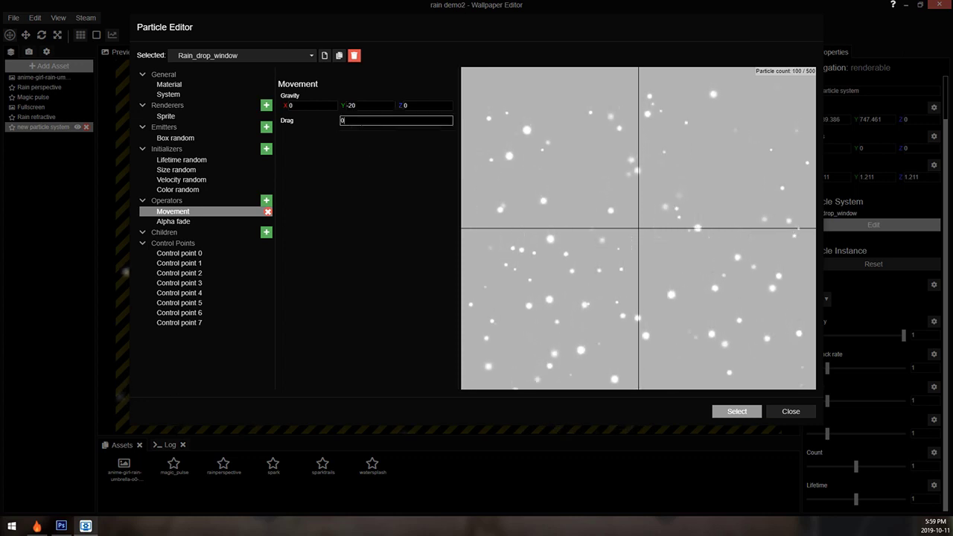
pyautogui.write('1')
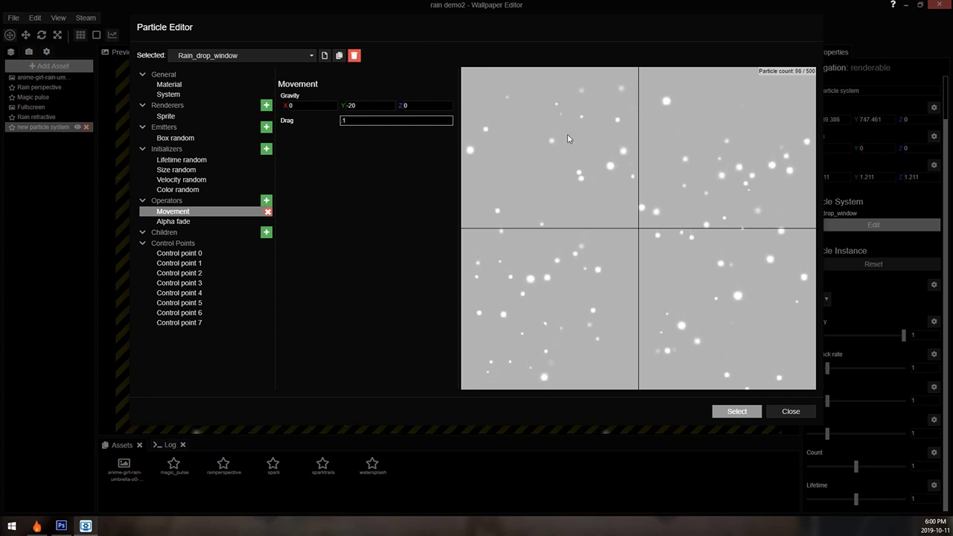
# - Remove the Color random initializer and set the Alpha fade operator's fade-in time to 0 and fade-out time to 2
pyautogui.click(268, 190)
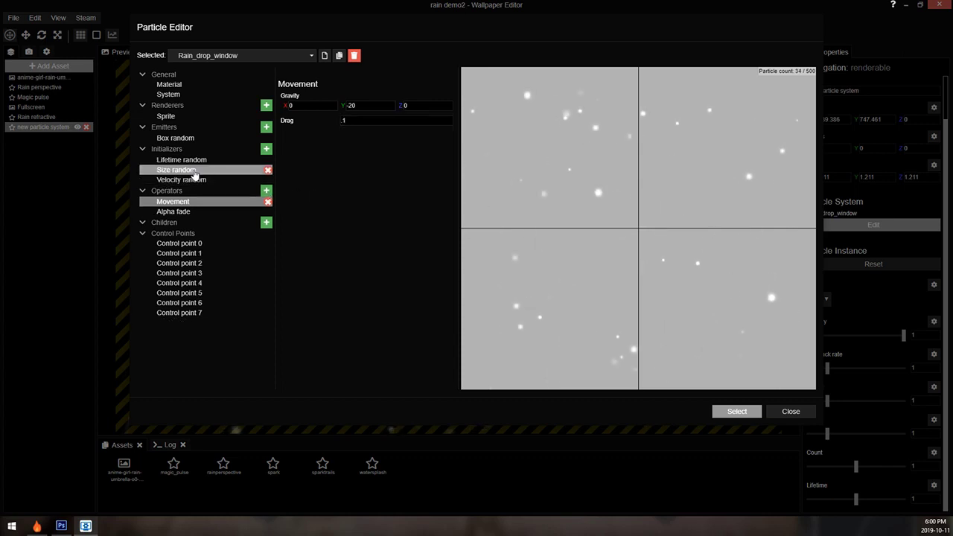
pyautogui.click(179, 212)
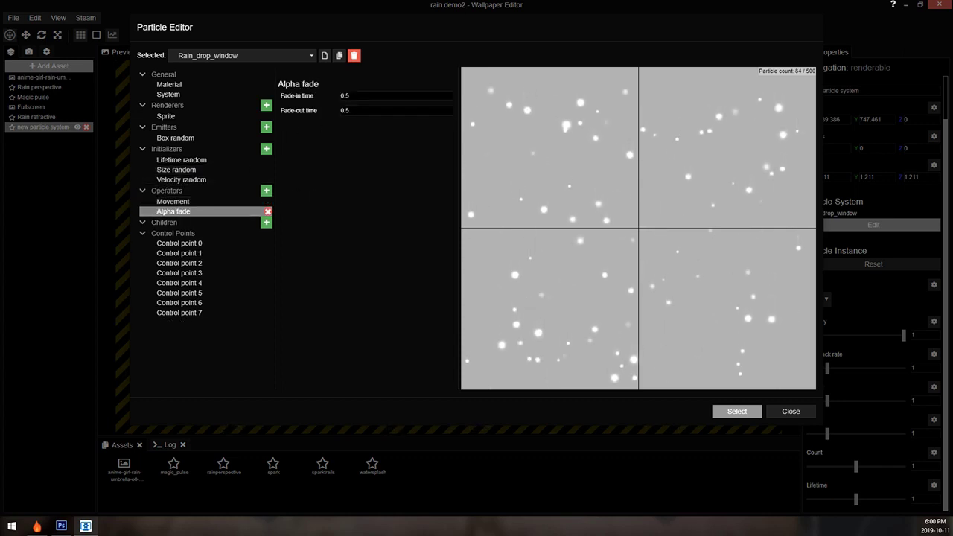
pyautogui.click(344, 96)
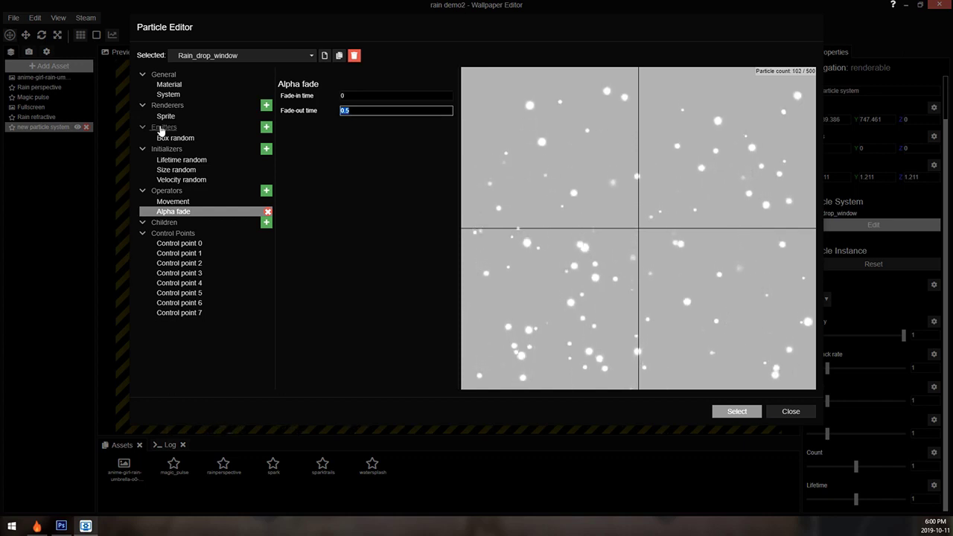
pyautogui.write('2')
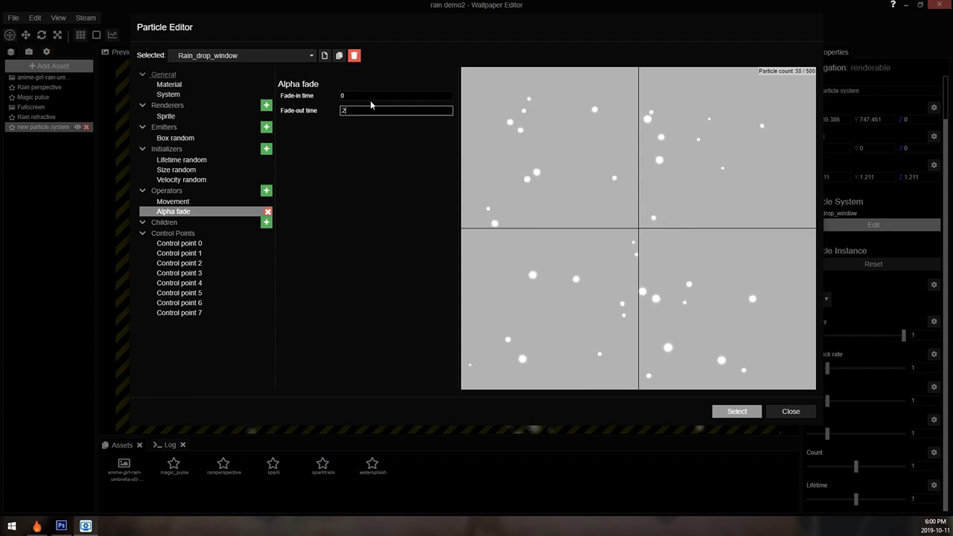
# - Apply the particle changes, save the project, and set the Rain_drop_window material's blending to Translucent
pyautogui.click(737, 412)
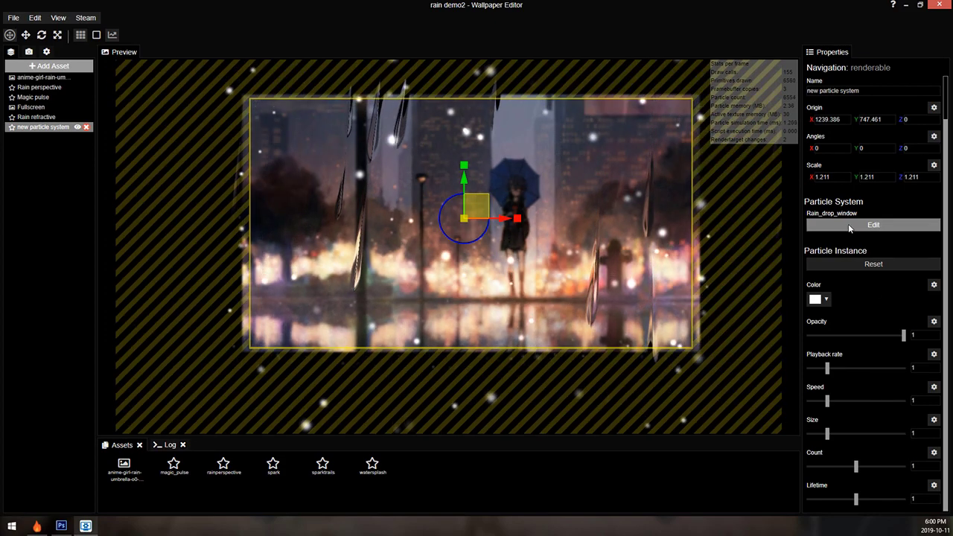
pyautogui.click(850, 227)
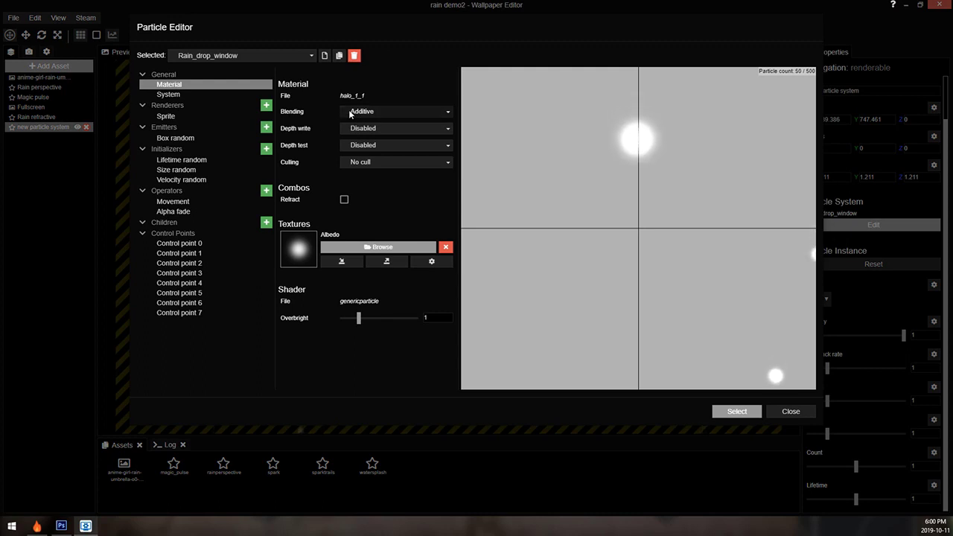
pyautogui.hotkey('ctrl', 's')
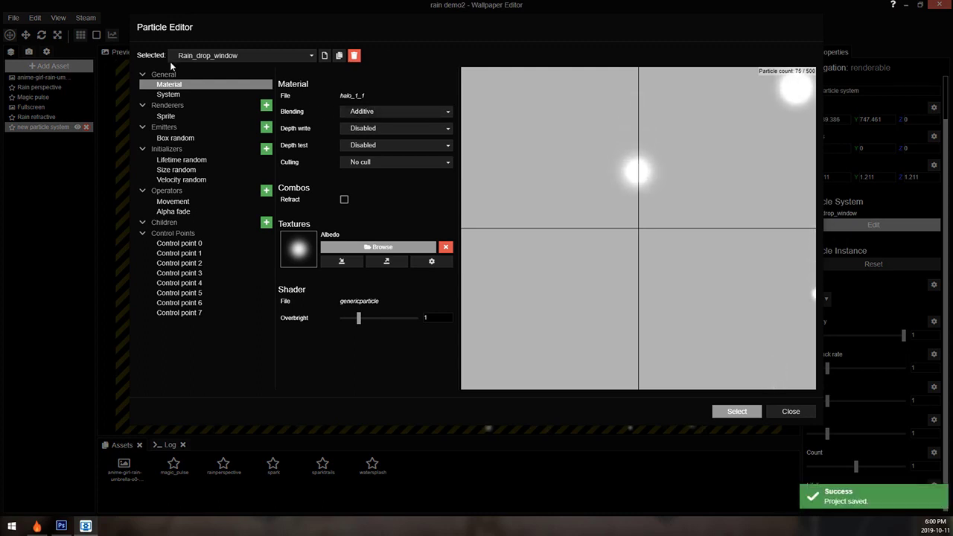
pyautogui.click(376, 113)
pyautogui.click(371, 138)
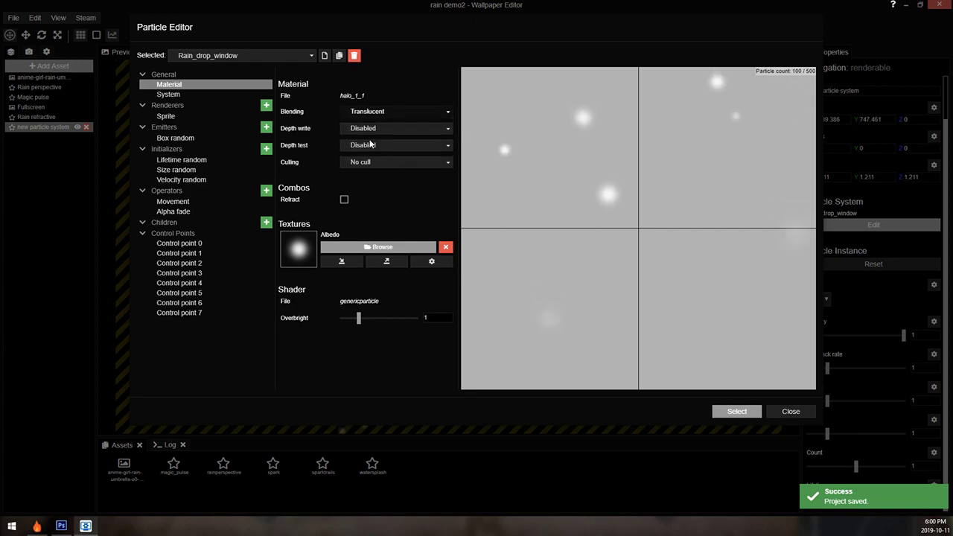
# - Import raindrop 1.png as the albedo texture of the Rain_drop_window material
pyautogui.click(378, 246)
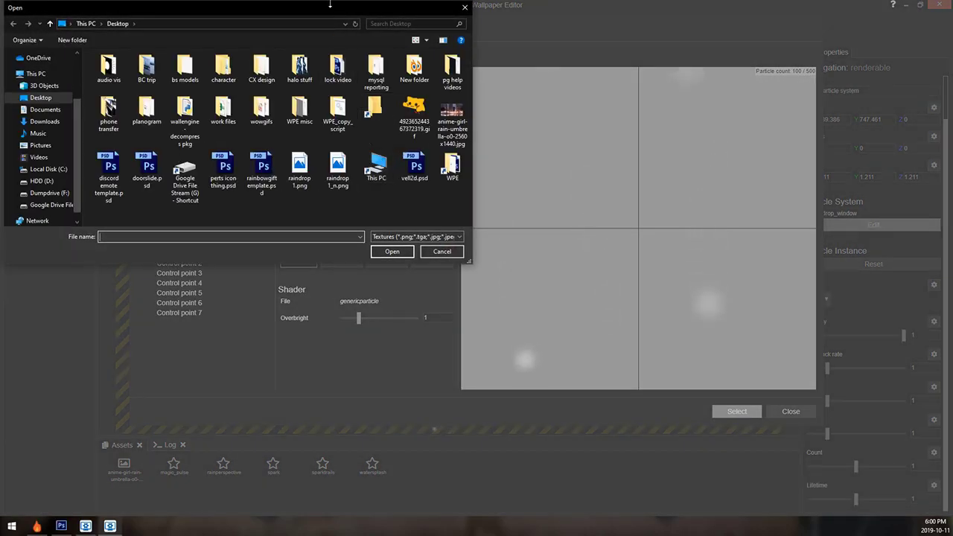
pyautogui.doubleClick(301, 167)
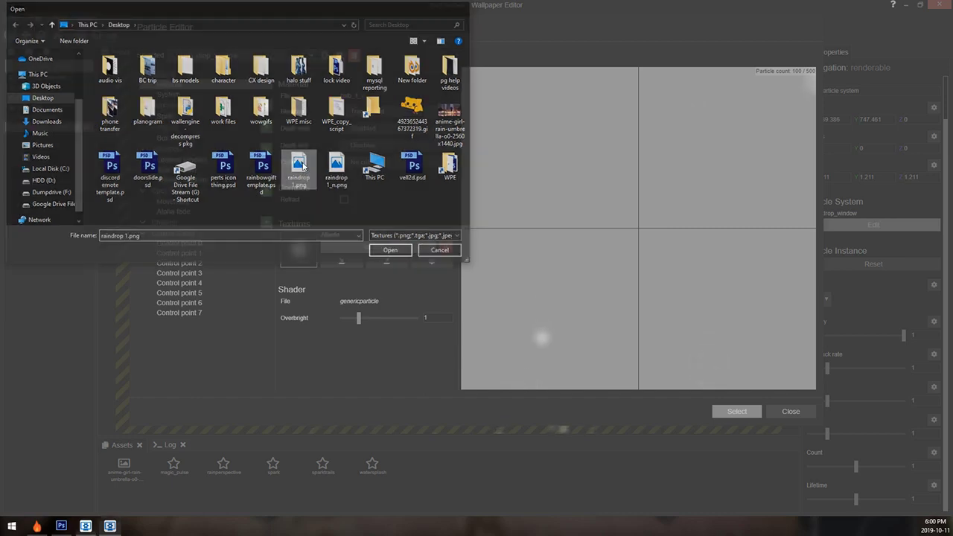
pyautogui.click(535, 168)
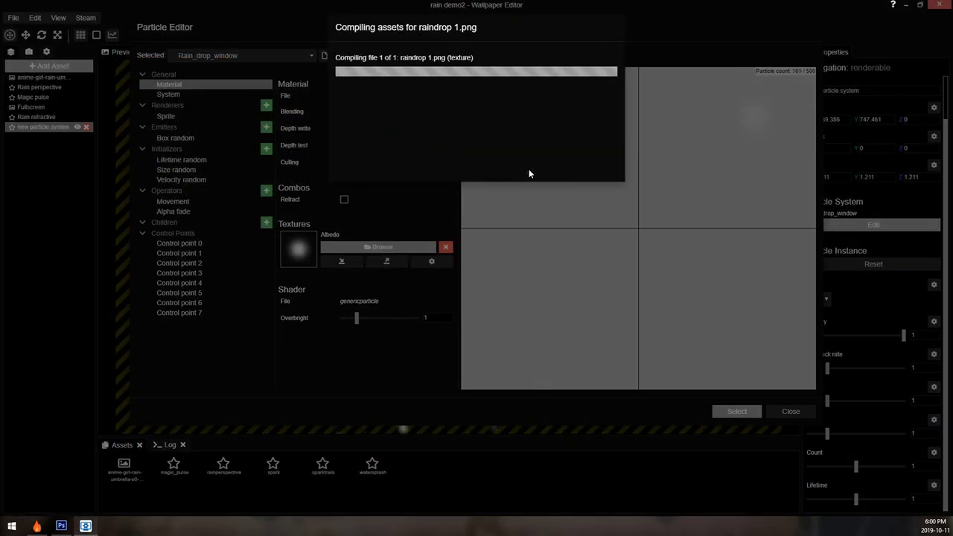
# - Enable Refract on the Rain_drop_window material and import raindrop 1_n.png as its normal texture
pyautogui.click(344, 200)
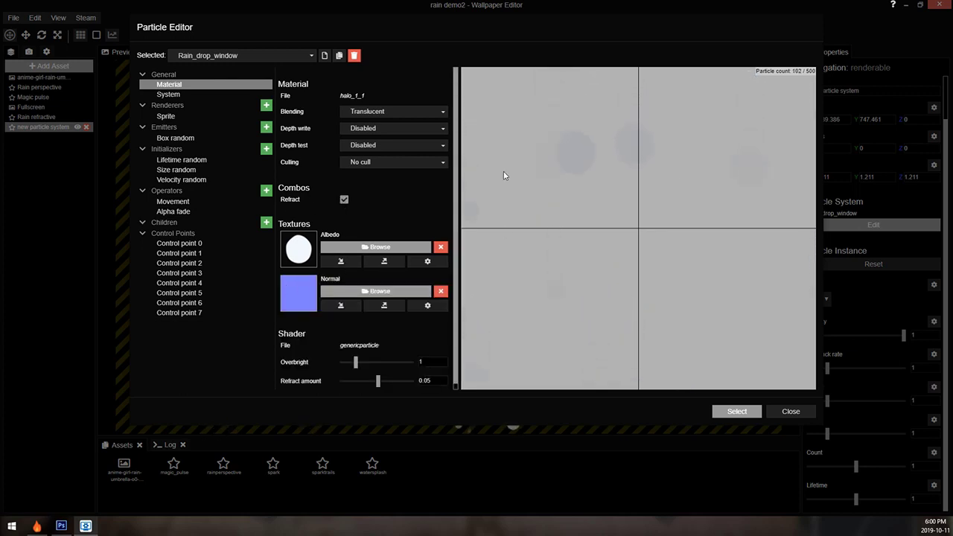
pyautogui.click(341, 306)
pyautogui.doubleClick(339, 171)
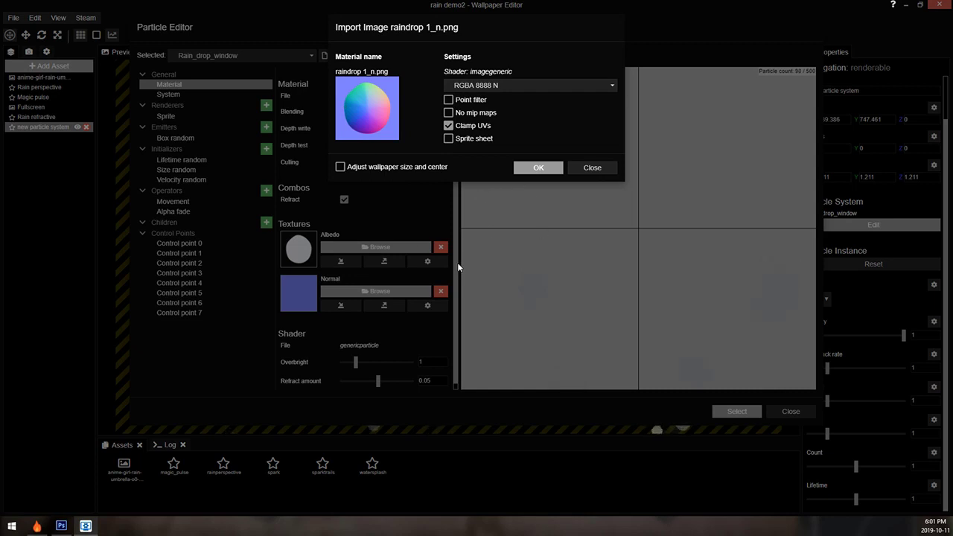
pyautogui.click(537, 168)
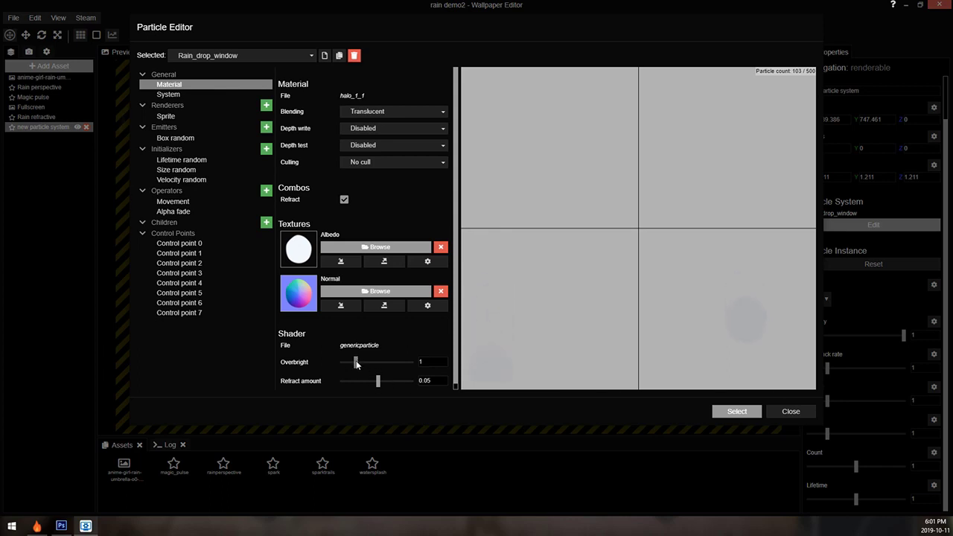
# - Set the material's overbright to 1.1 and apply the Rain_drop_window changes to the wallpaper
pyautogui.moveTo(356, 360); pyautogui.dragTo(358, 363)
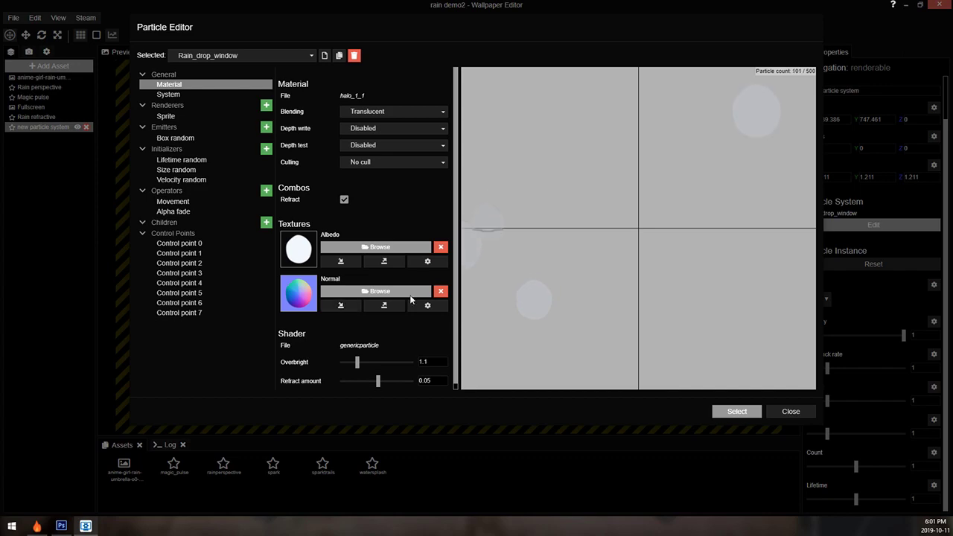
pyautogui.click(734, 414)
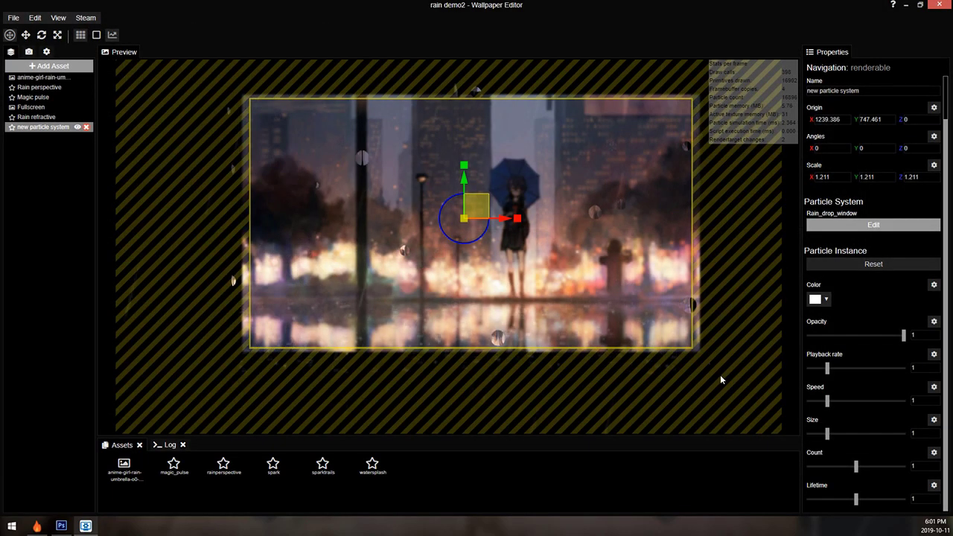
pyautogui.scroll(1, 670, 335)
pyautogui.scroll(2, 441, 269)
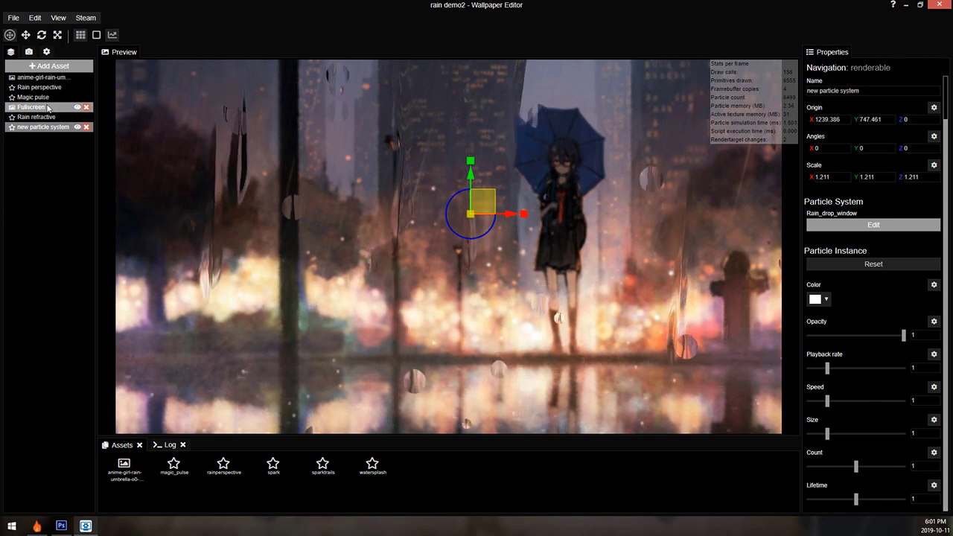
# - Move the new particle system between Fullscreen and Rain refractive in the layer order and save the project
pyautogui.moveTo(45, 126); pyautogui.dragTo(56, 118)
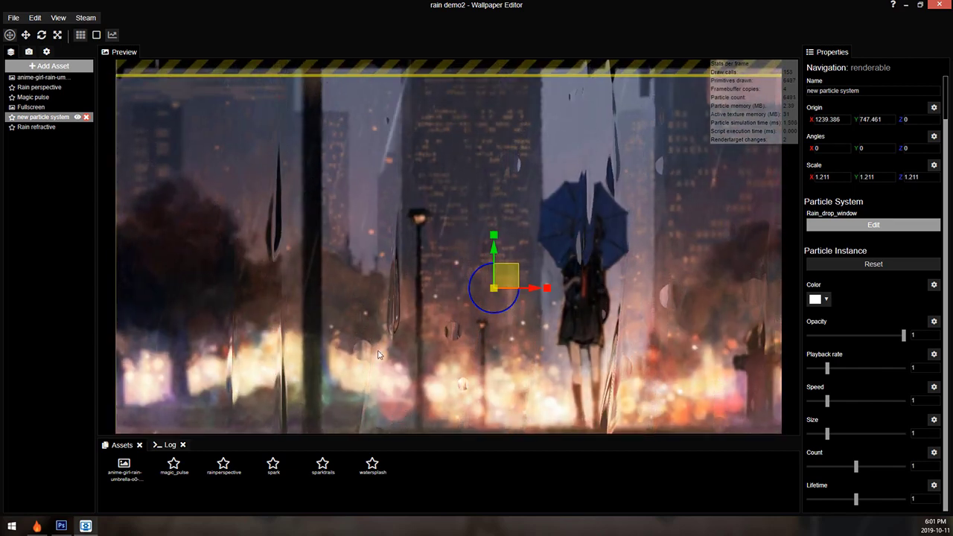
pyautogui.keyDown('ctrl'); pyautogui.click(60, 126); pyautogui.keyUp('ctrl')
pyautogui.keyDown('ctrl'); pyautogui.click(60, 126); pyautogui.keyUp('ctrl')
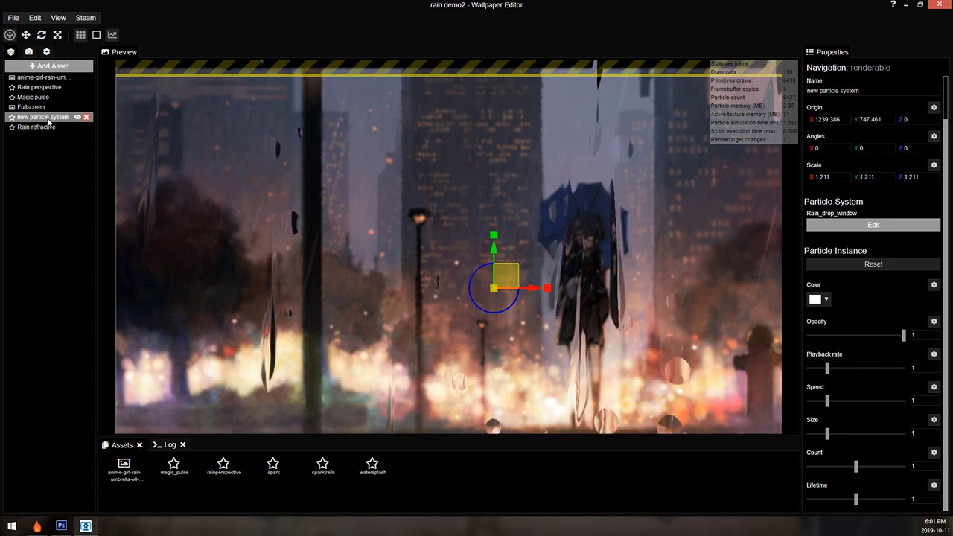
pyautogui.hotkey('ctrl', 's')
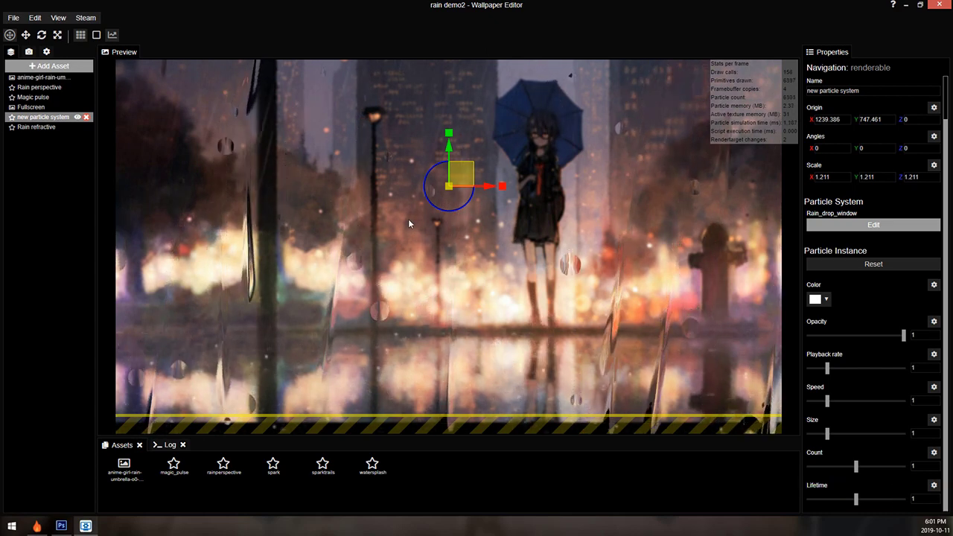
# - Set the new particle system's instance count to 0.7 and save the project
pyautogui.scroll(3, 187, 165)
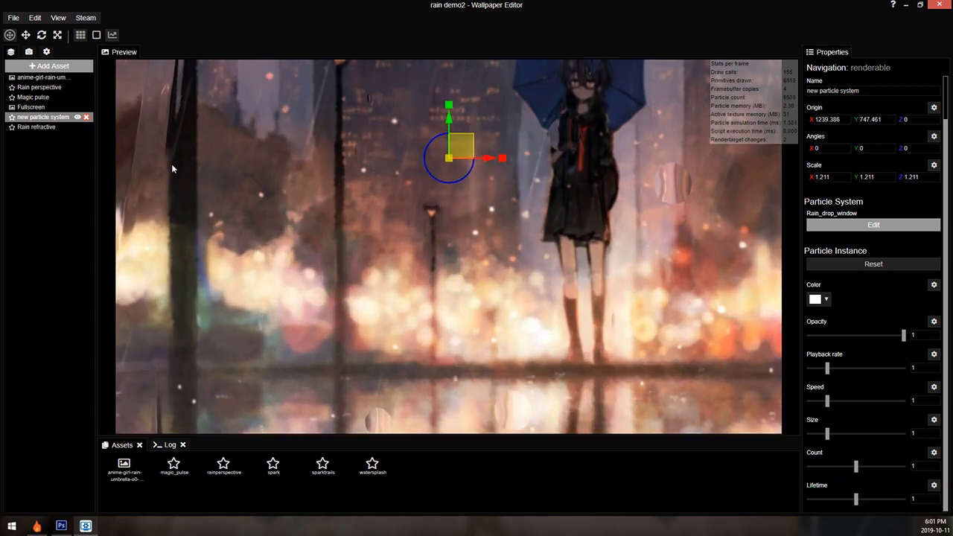
pyautogui.scroll(-3, 328, 170)
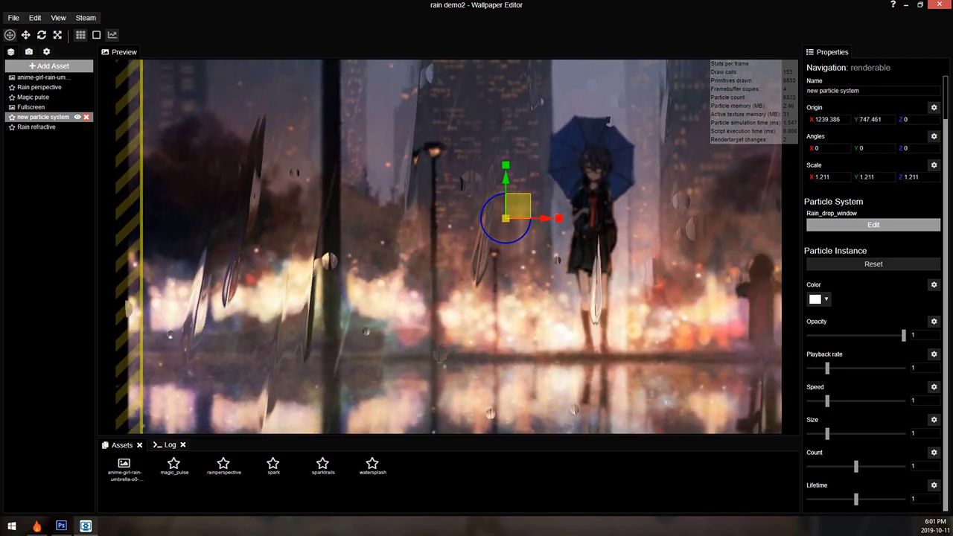
pyautogui.scroll(-2, 480, 123)
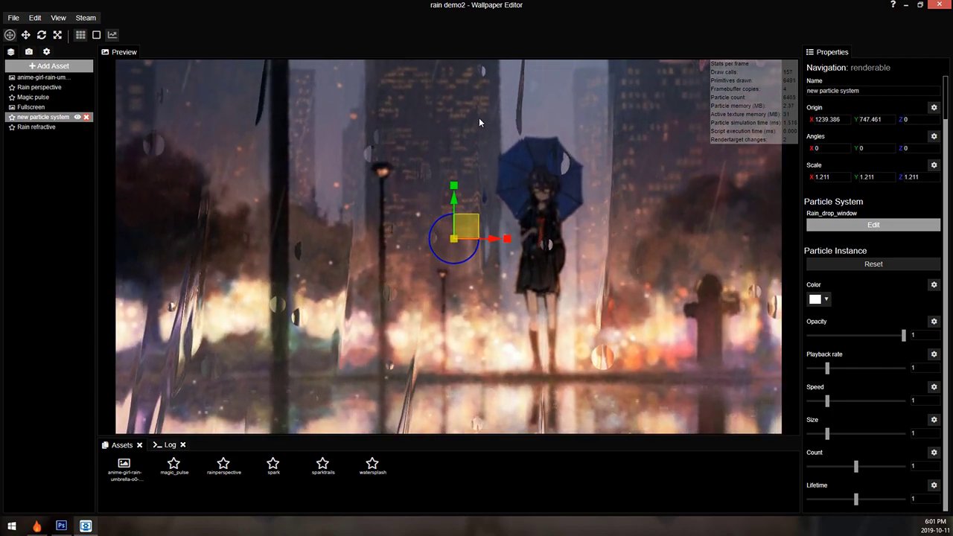
pyautogui.scroll(2, 493, 132)
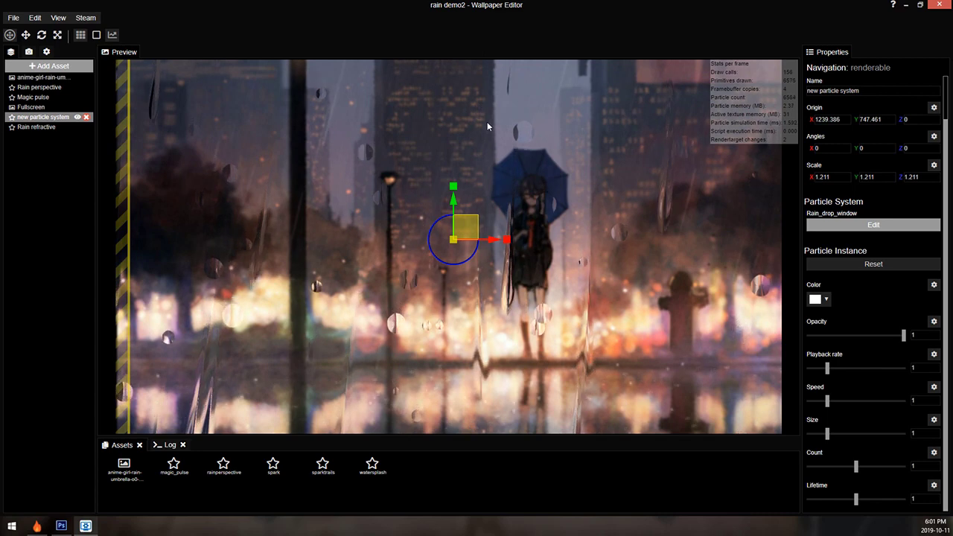
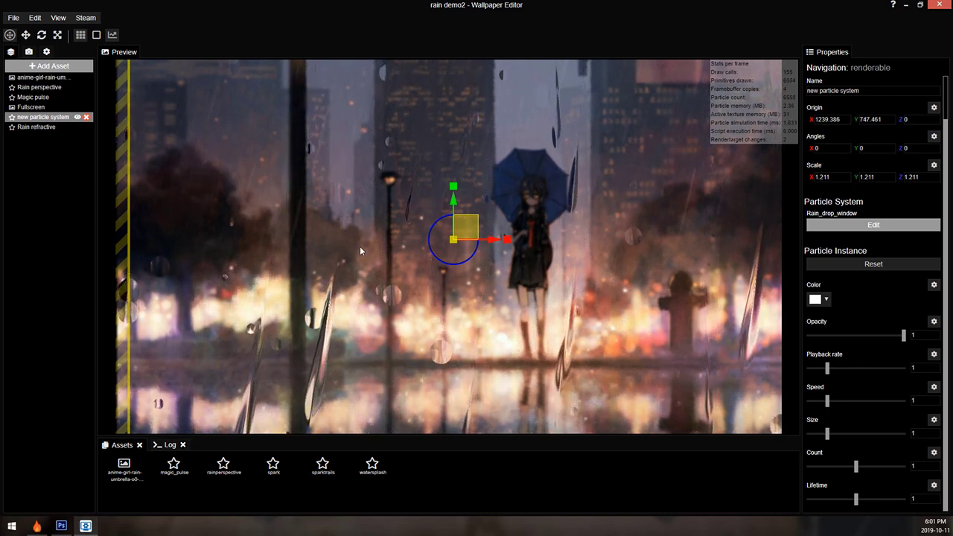
pyautogui.click(921, 466)
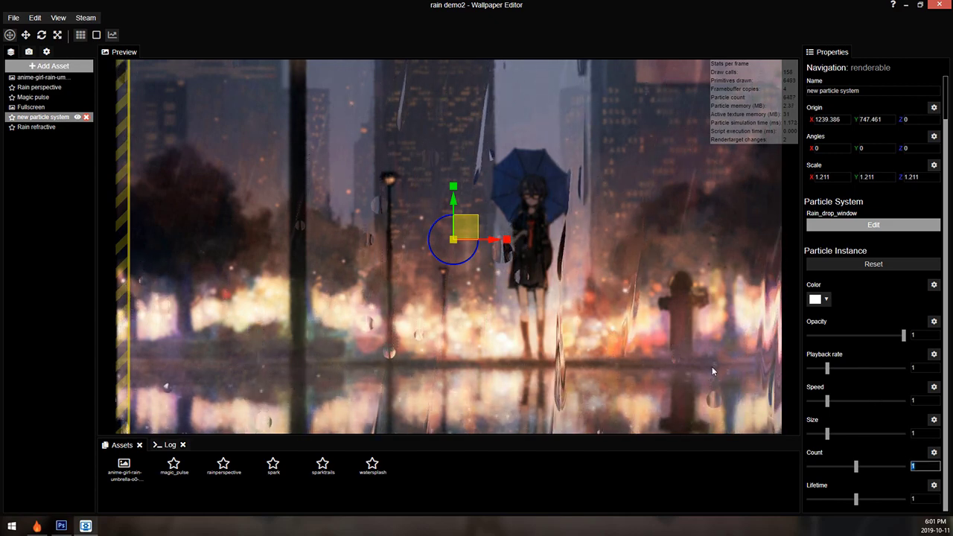
pyautogui.write('0')
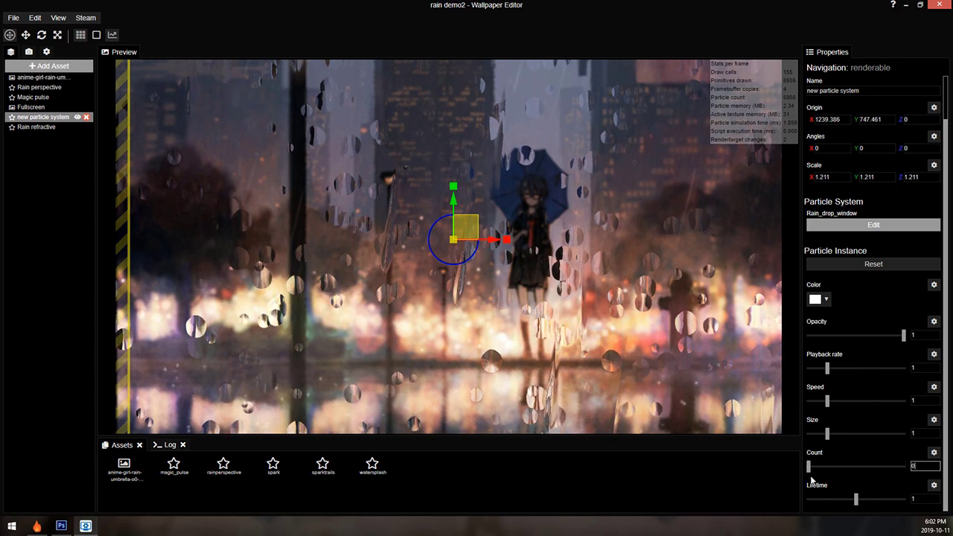
pyautogui.write('.7')
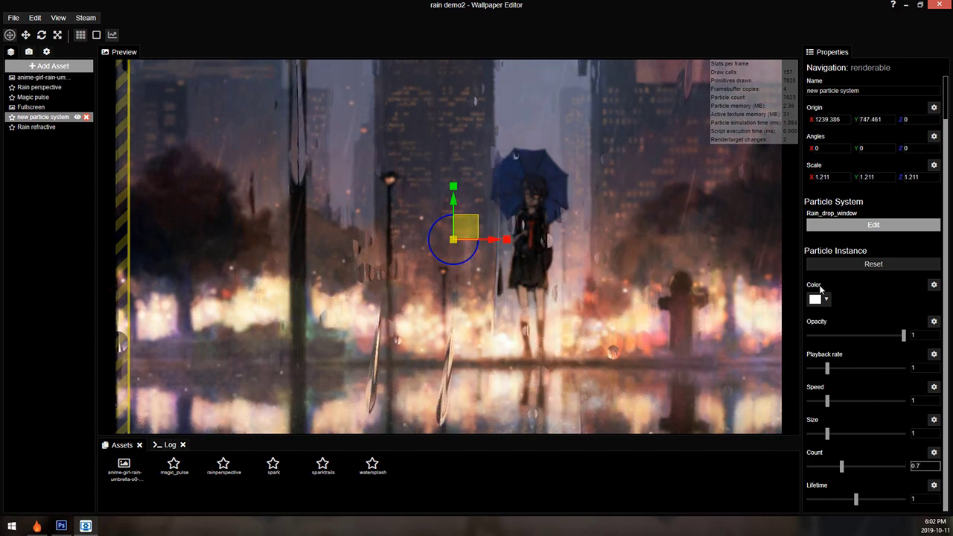
pyautogui.click(427, 174)
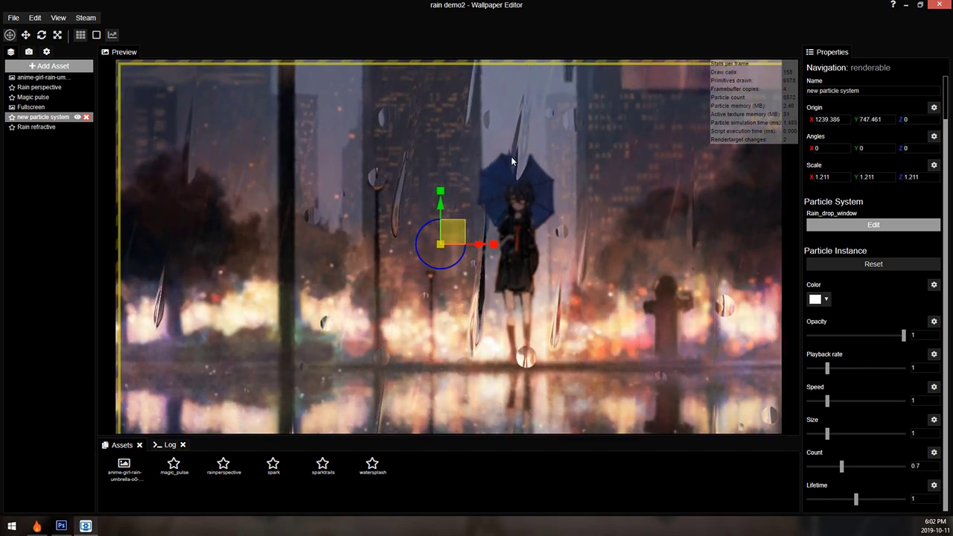
pyautogui.hotkey('ctrl', 's')
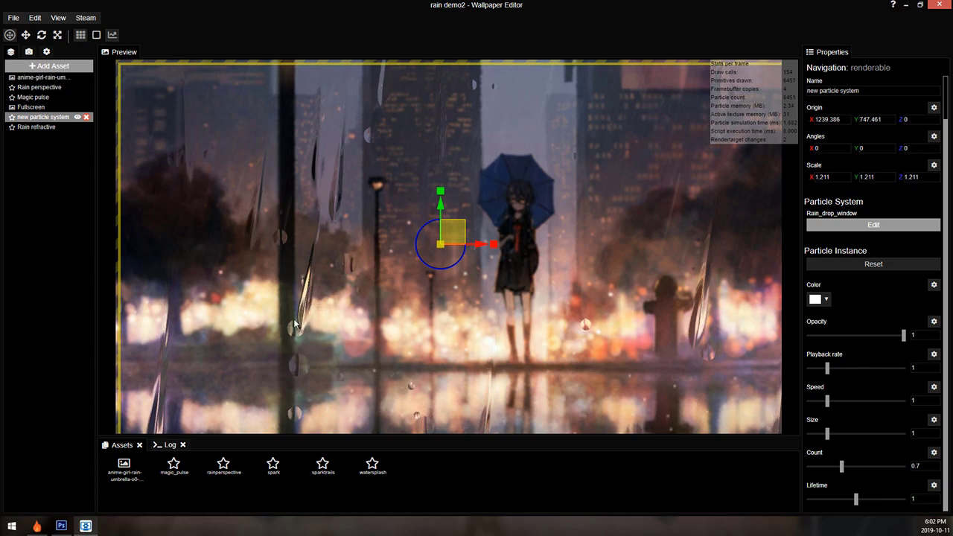
# - Set Rain_drop_window's Lifetime random initializer to a minimum of 0.5 and a maximum of 1, and apply it
pyautogui.keyDown('ctrl'); pyautogui.click(61, 128); pyautogui.keyUp('ctrl')
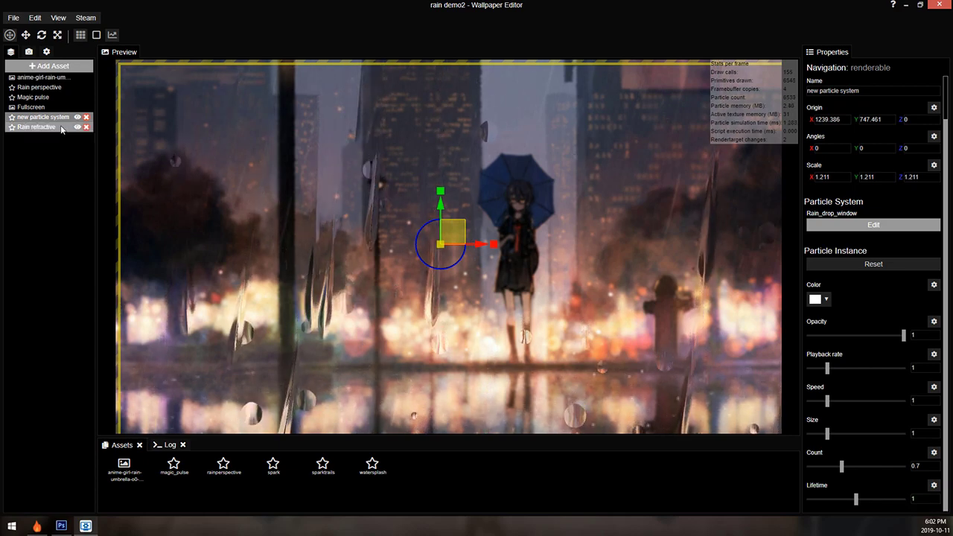
pyautogui.click(30, 127)
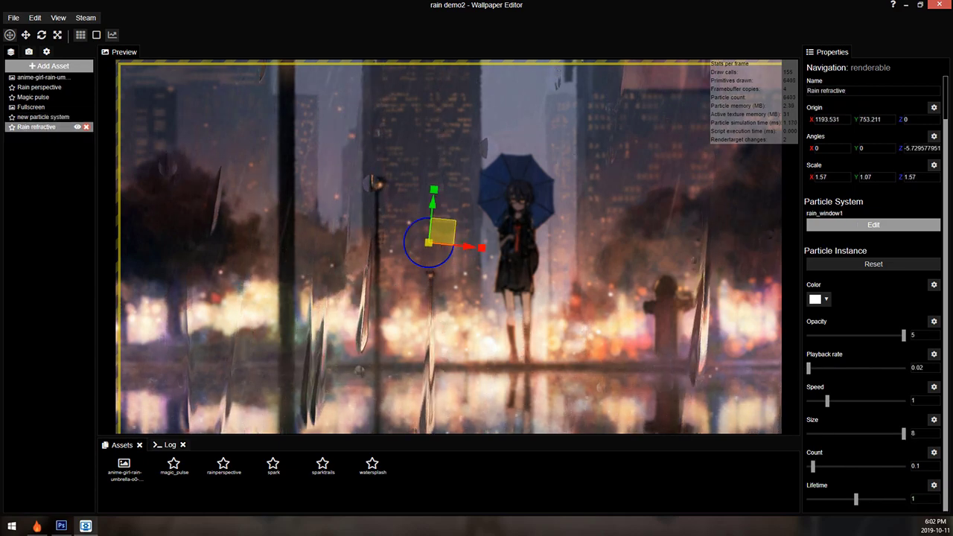
pyautogui.keyDown('ctrl'); pyautogui.click(29, 126); pyautogui.keyUp('ctrl')
pyautogui.click(827, 225)
pyautogui.click(246, 159)
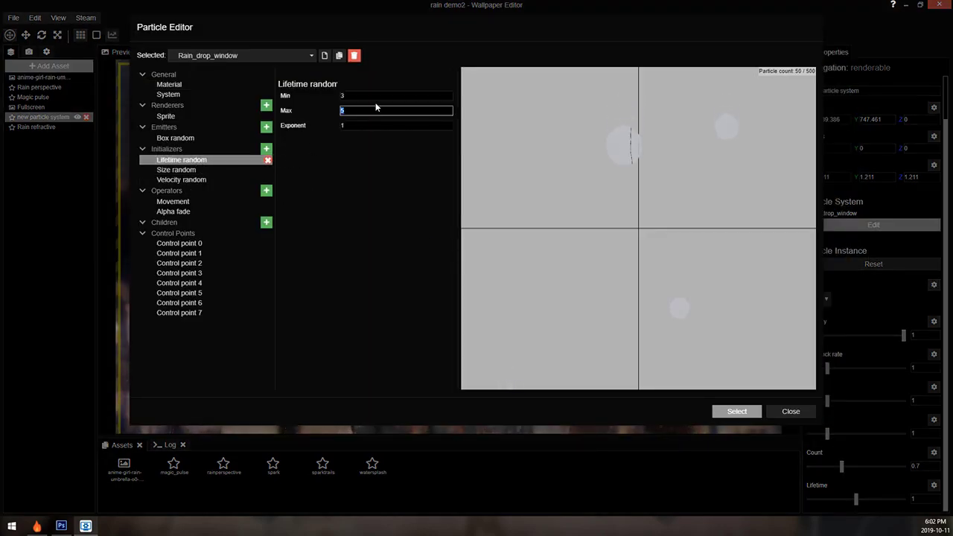
pyautogui.click(736, 412)
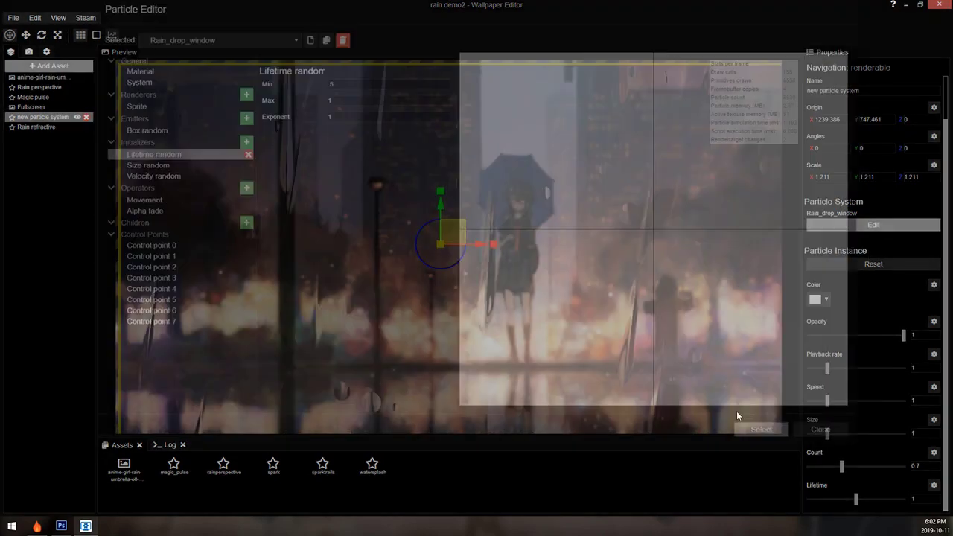
# - Set the Lifetime random initializer's maximum to 3, apply the change to the wallpaper, and save the project
pyautogui.click(890, 222)
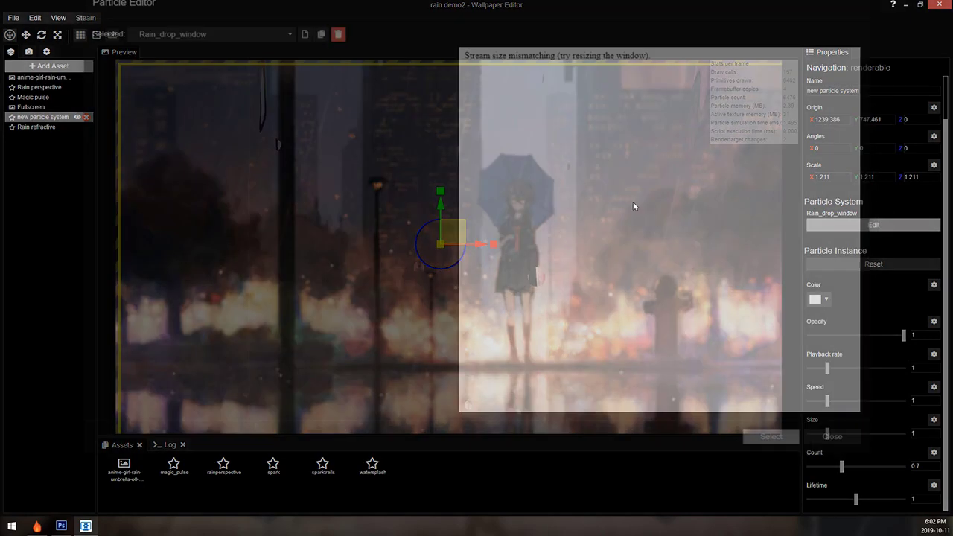
pyautogui.click(181, 159)
pyautogui.click(374, 113)
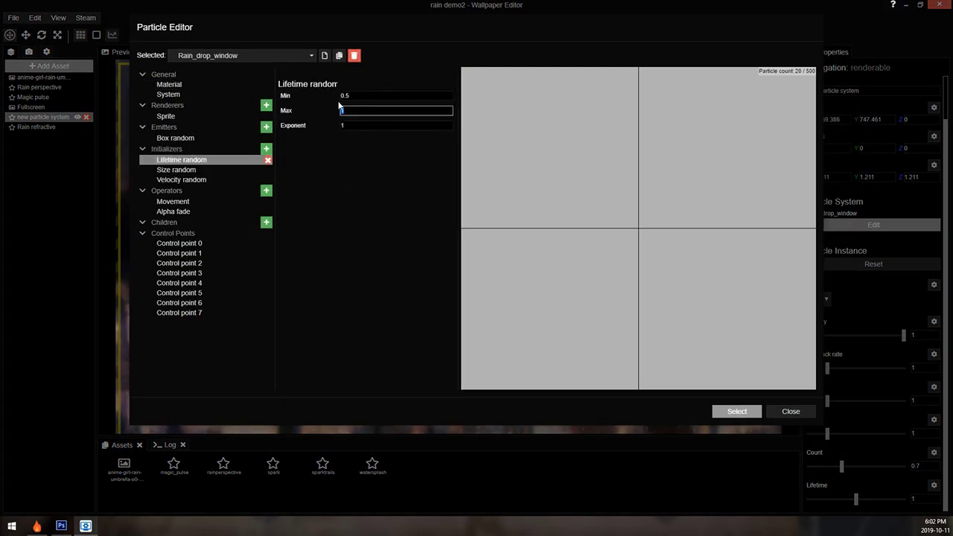
pyautogui.write('3')
pyautogui.hotkey('shift', 'Tab')
pyautogui.click(727, 411)
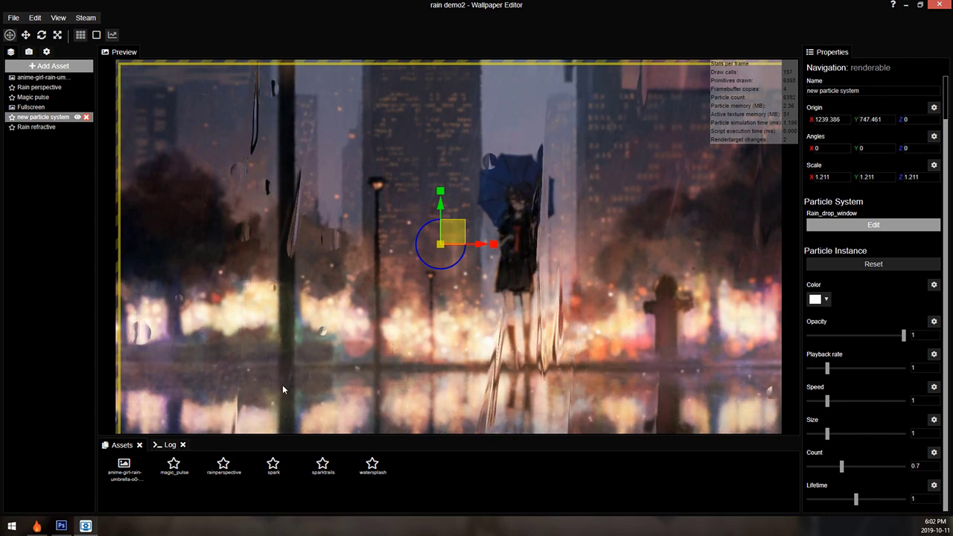
pyautogui.hotkey('ctrl', 's')
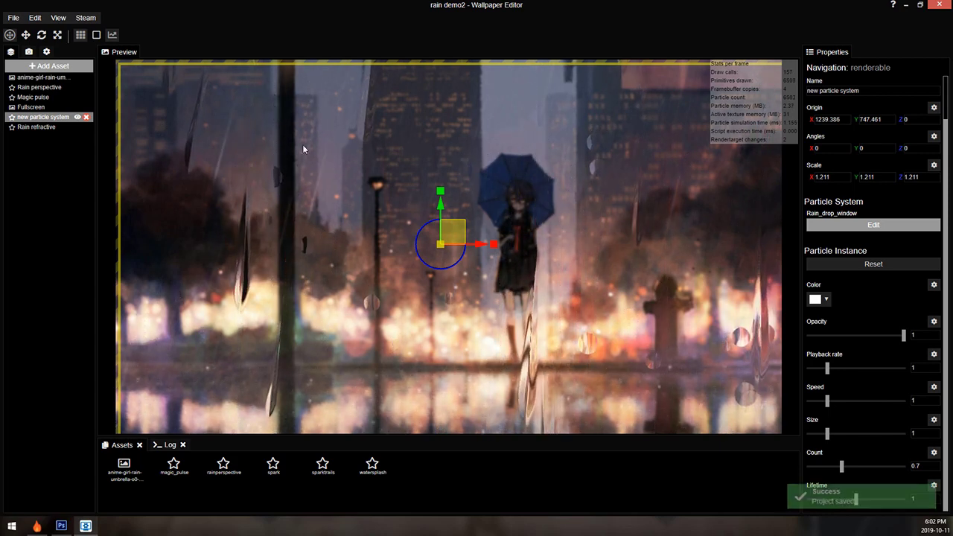